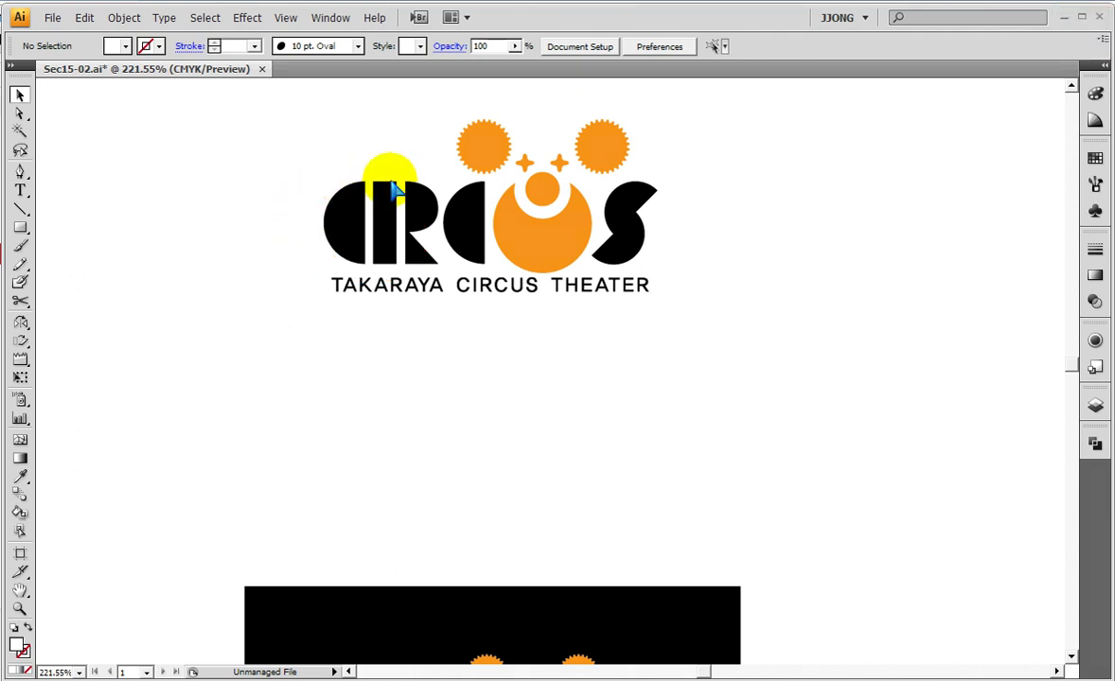
# Zoom in on the CIRCUS logo
pyautogui.moveTo(374, 170); pyautogui.dragTo(346, 194)
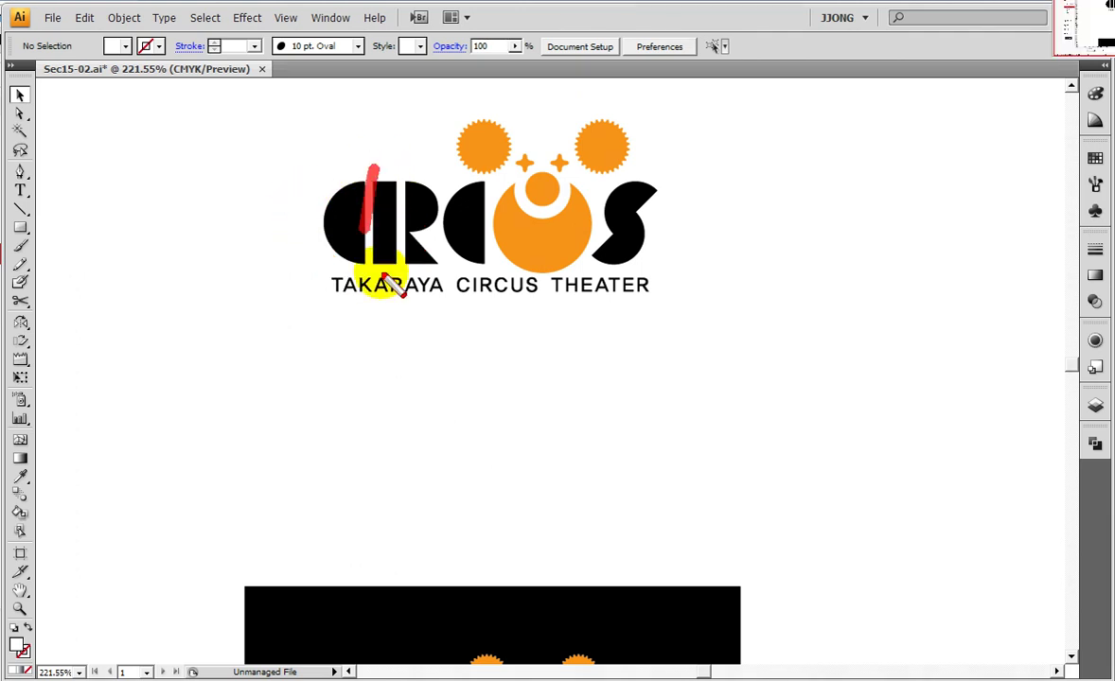
pyautogui.moveTo(397, 232); pyautogui.dragTo(393, 171)
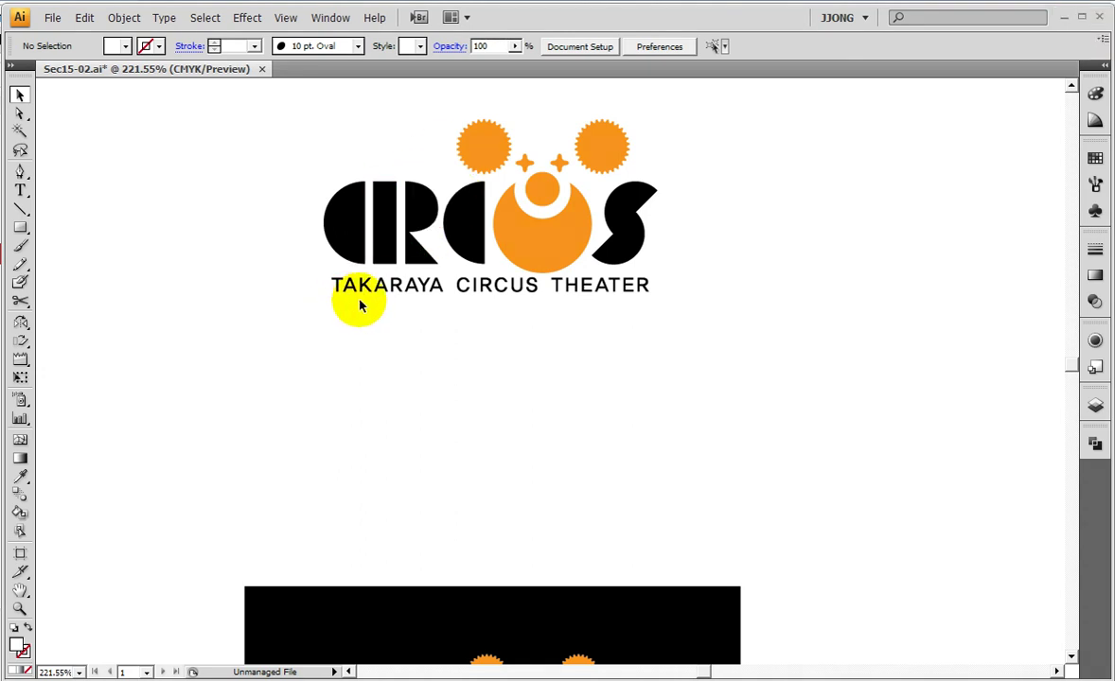
pyautogui.moveTo(430, 277); pyautogui.dragTo(440, 290)
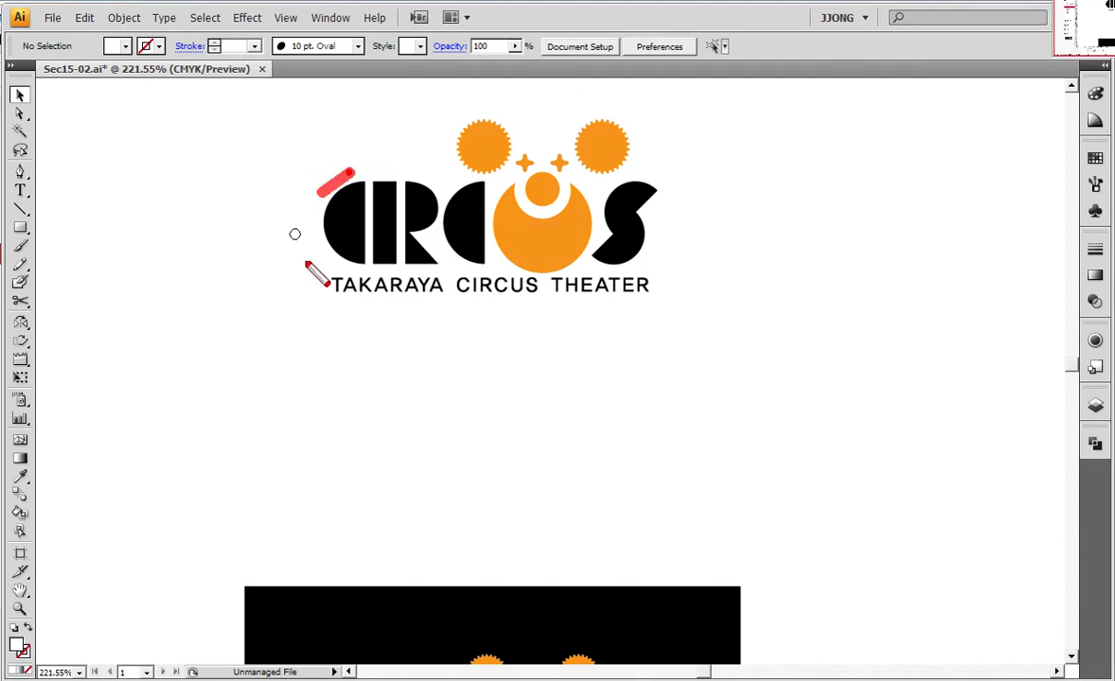
pyautogui.moveTo(327, 180); pyautogui.dragTo(350, 170)
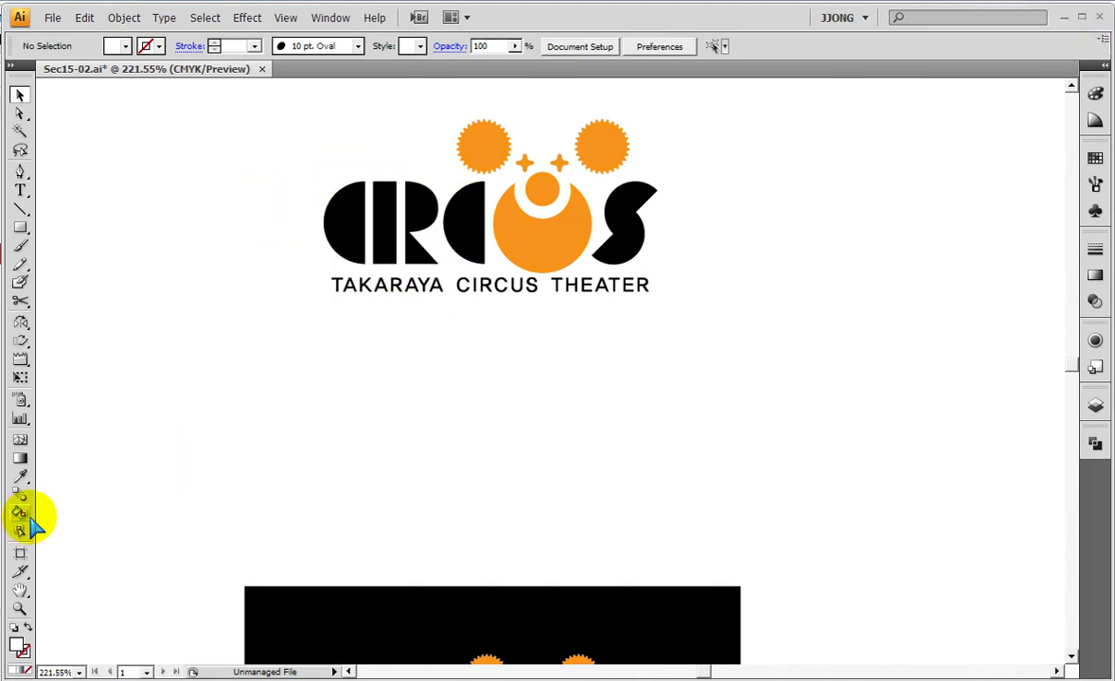
pyautogui.click(20, 609)
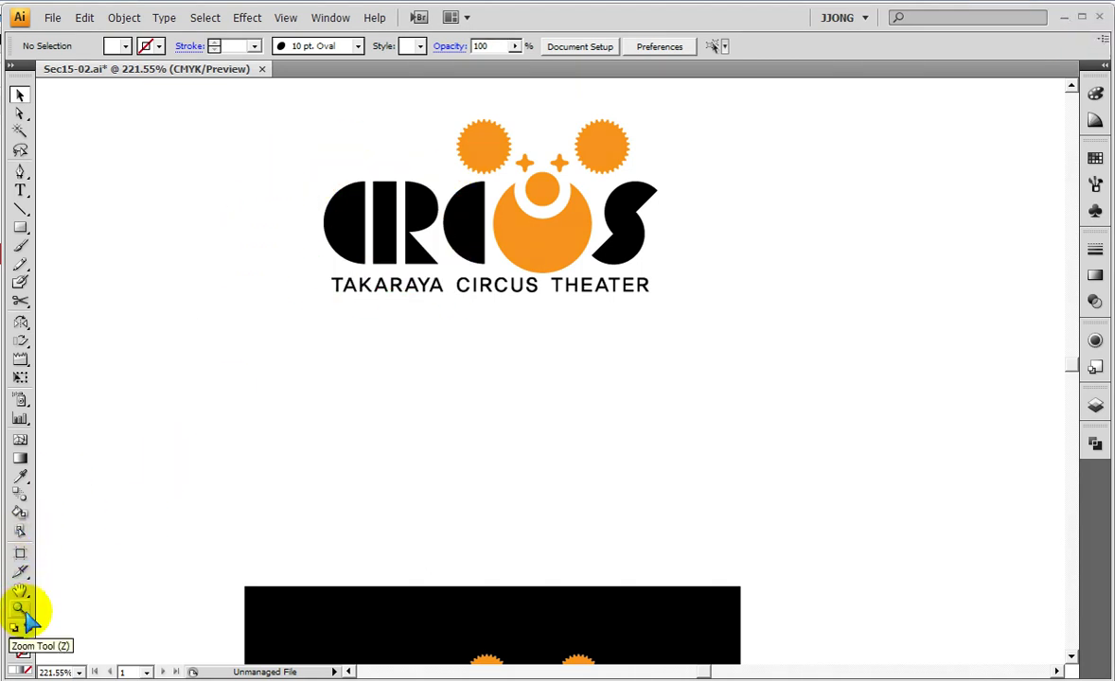
pyautogui.moveTo(241, 110); pyautogui.dragTo(654, 453)
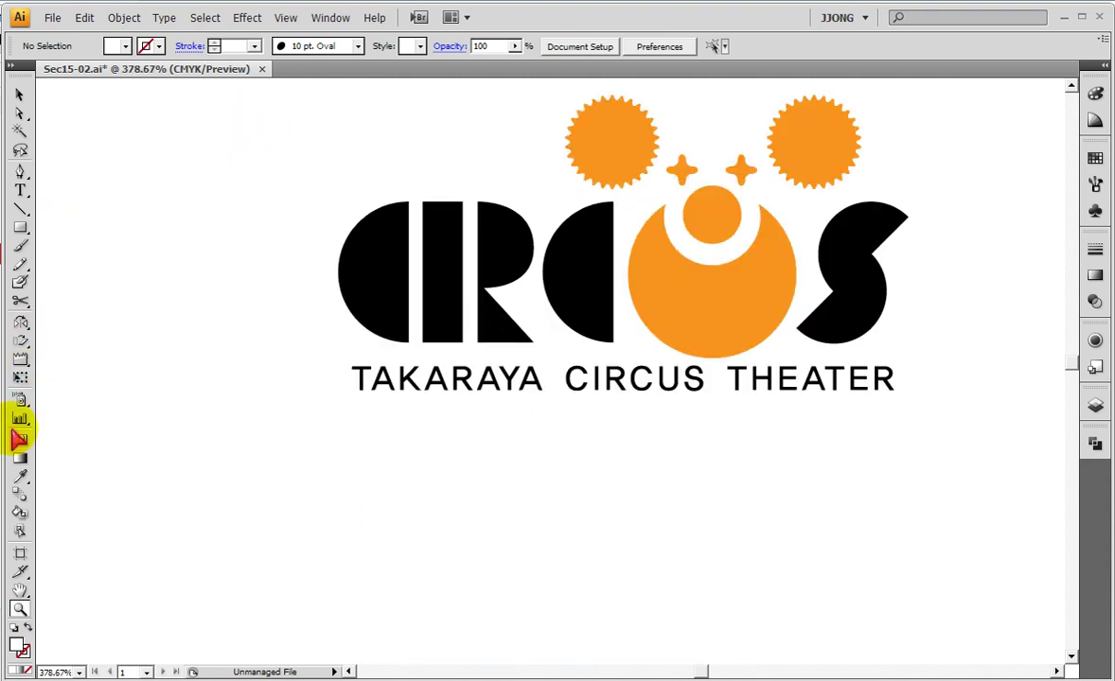
# Reset to default colours and set a black fill with no stroke
pyautogui.click(13, 629)
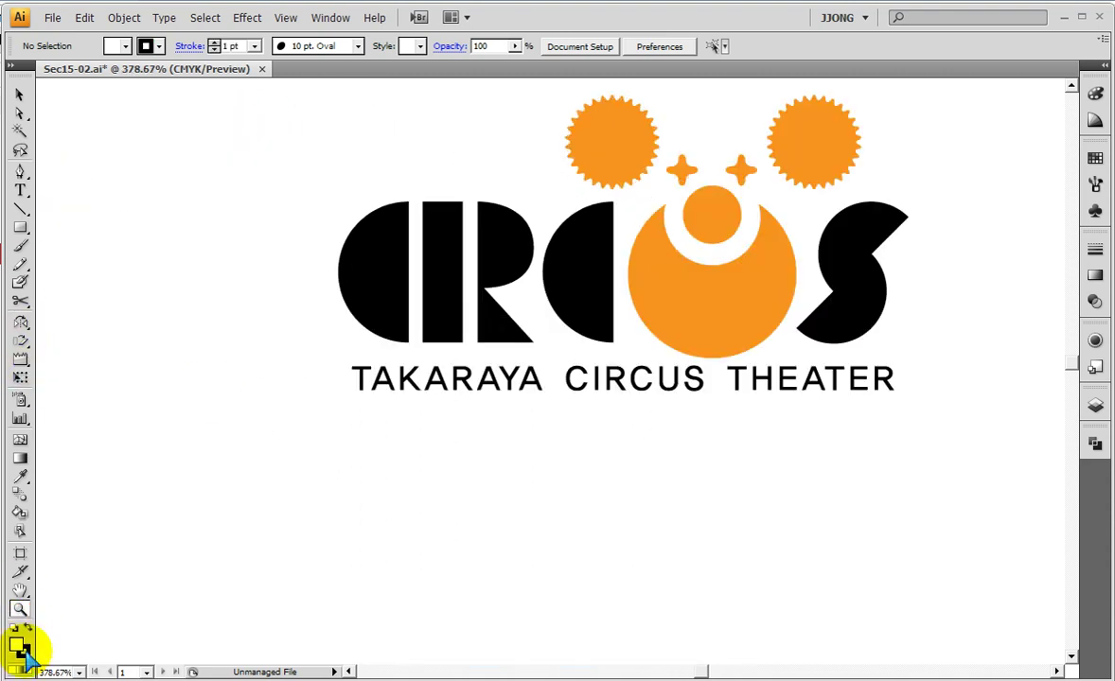
pyautogui.click(28, 629)
pyautogui.click(13, 670)
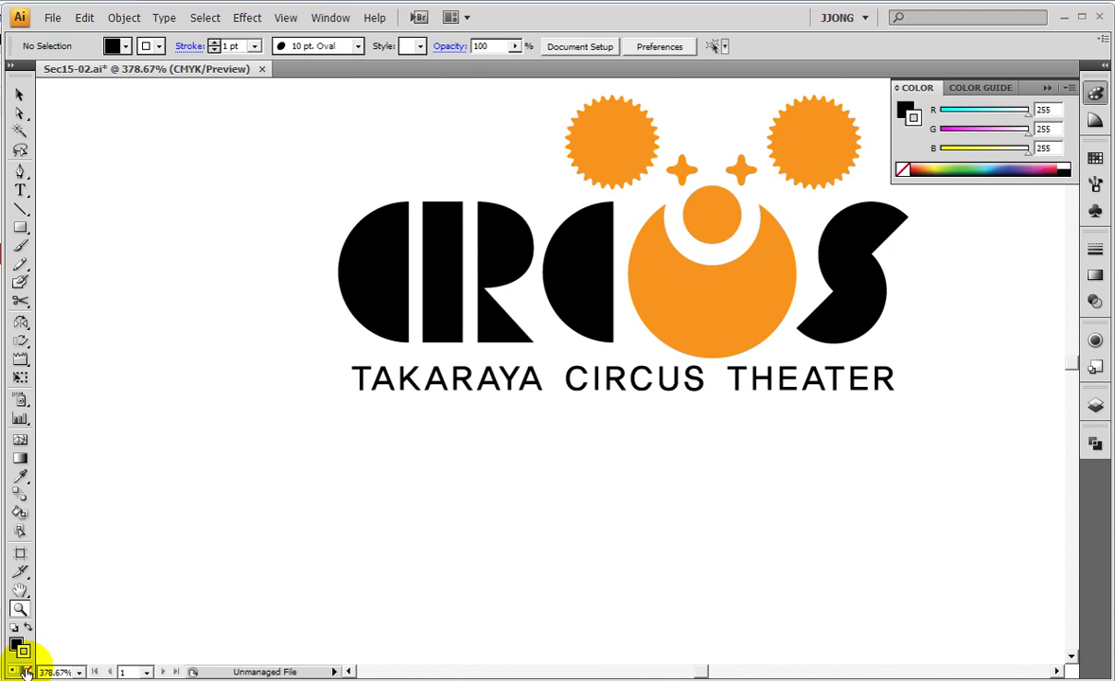
pyautogui.click(27, 671)
# Draw a circle with the Ellipse tool below the logo
pyautogui.click(20, 227)
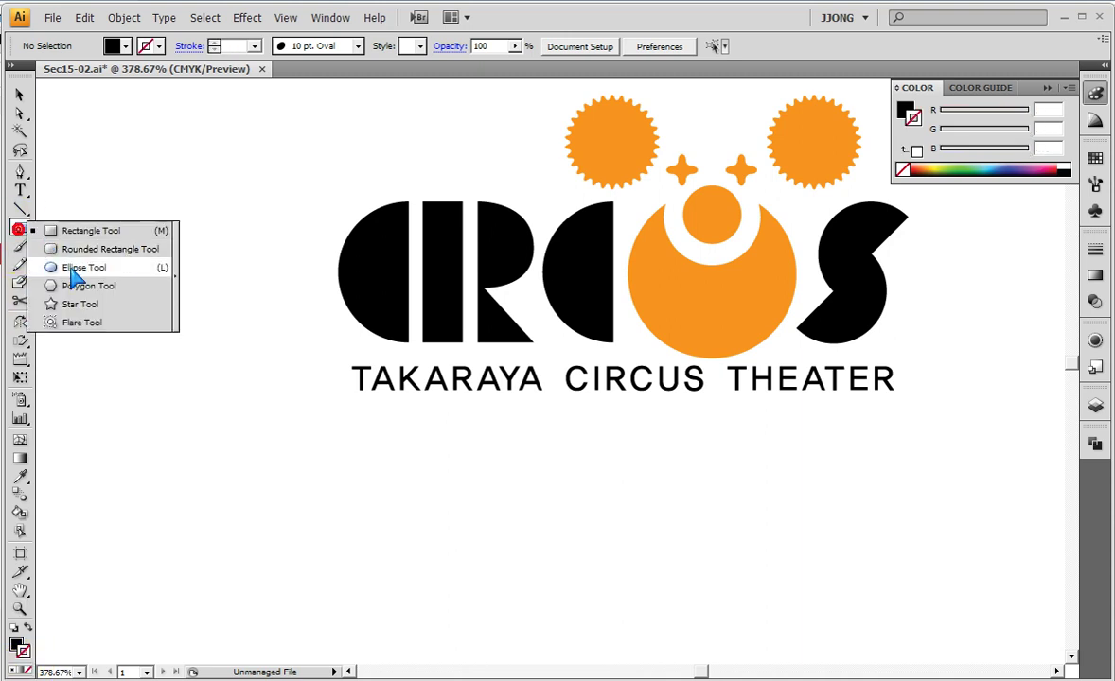
pyautogui.click(76, 268)
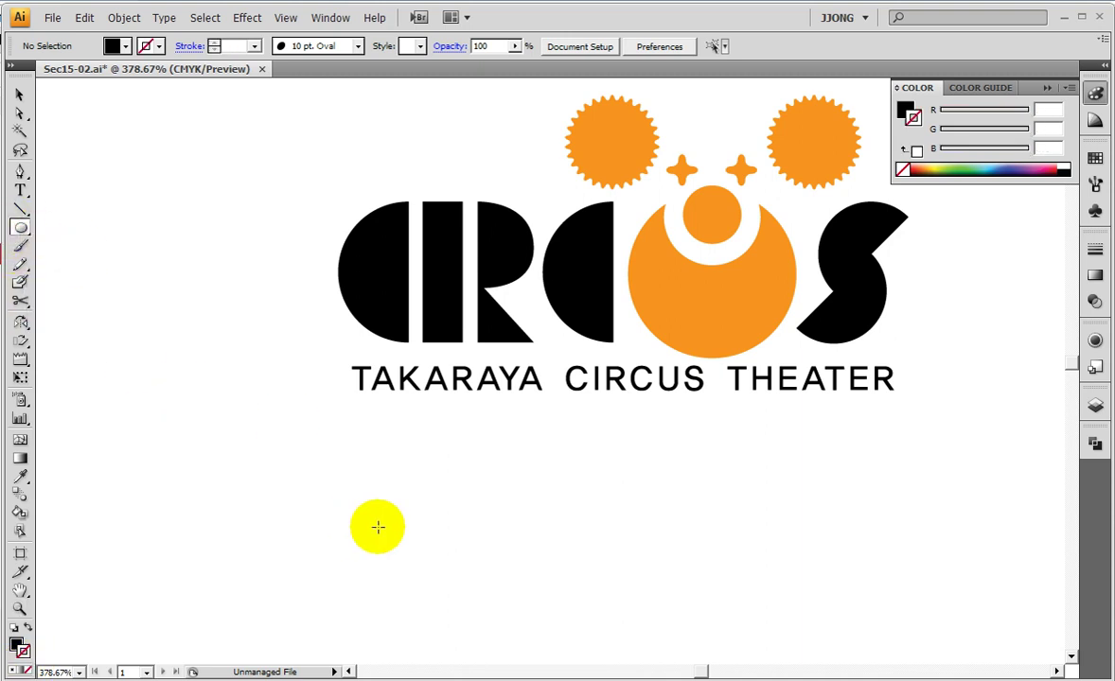
pyautogui.scroll(-3, 406, 506)
pyautogui.moveTo(387, 513); pyautogui.dragTo(445, 585)
pyautogui.click(19, 95)
# Resize the circle to match the letter C (43.837 px) and place it below the logo
pyautogui.moveTo(369, 527)
pyautogui.mouseDown()
pyautogui.moveTo(376, 265)
pyautogui.moveTo(396, 231)
pyautogui.mouseUp()
pyautogui.moveTo(482, 139); pyautogui.dragTo(479, 142)
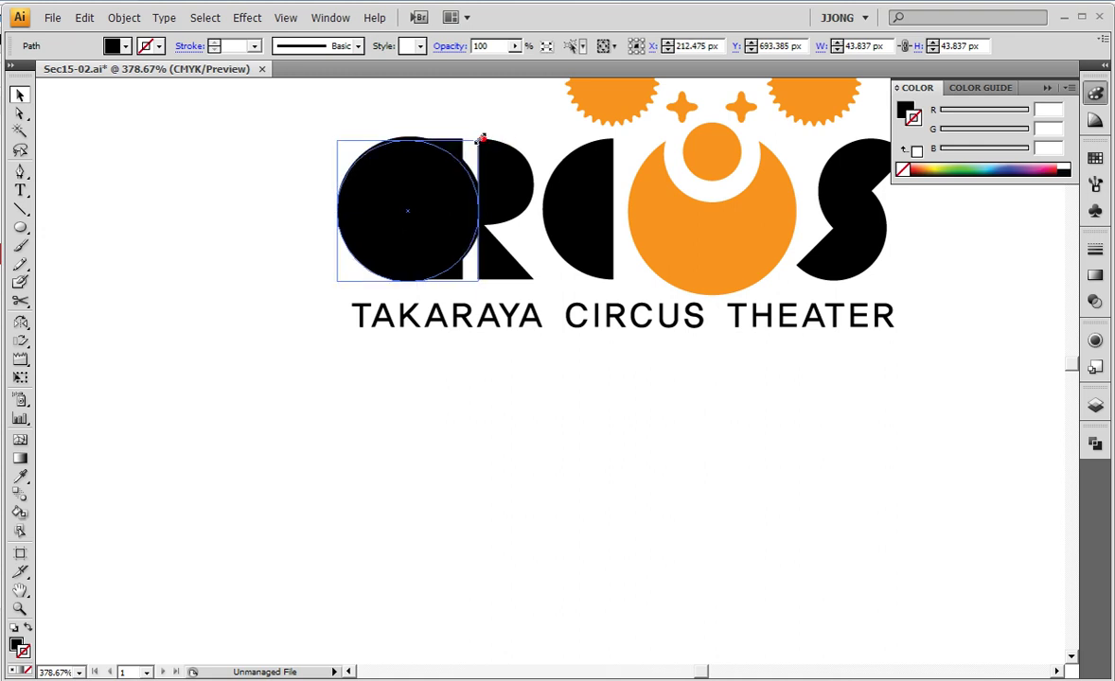
pyautogui.moveTo(454, 195); pyautogui.dragTo(453, 493)
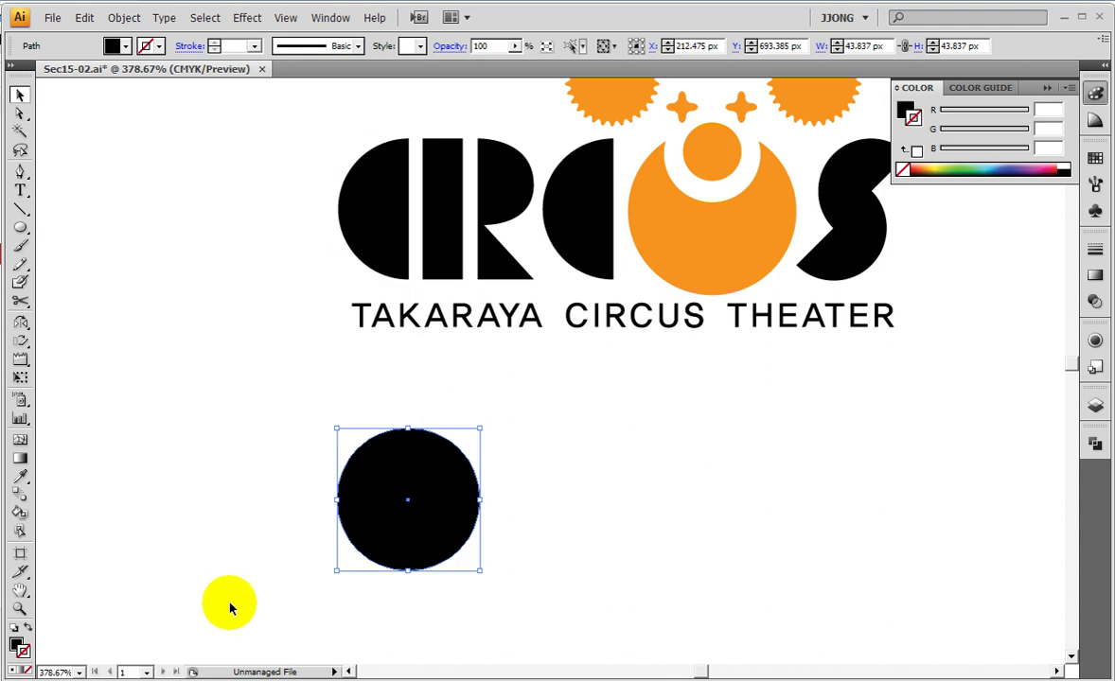
pyautogui.click(232, 606)
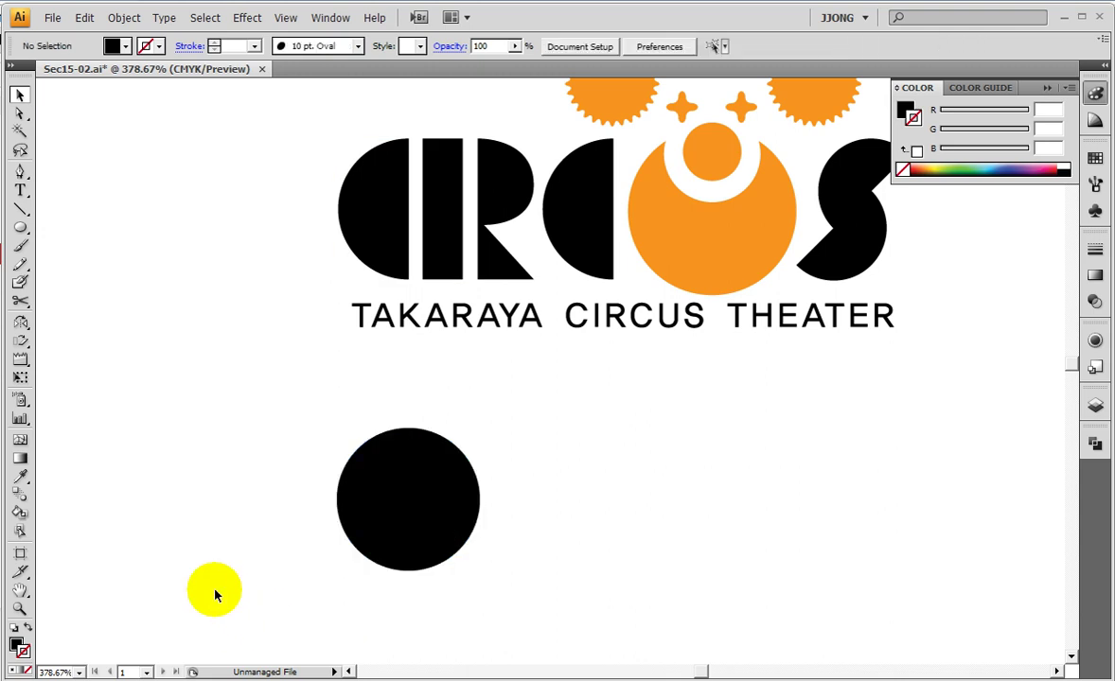
pyautogui.moveTo(17, 223); pyautogui.dragTo(76, 235)
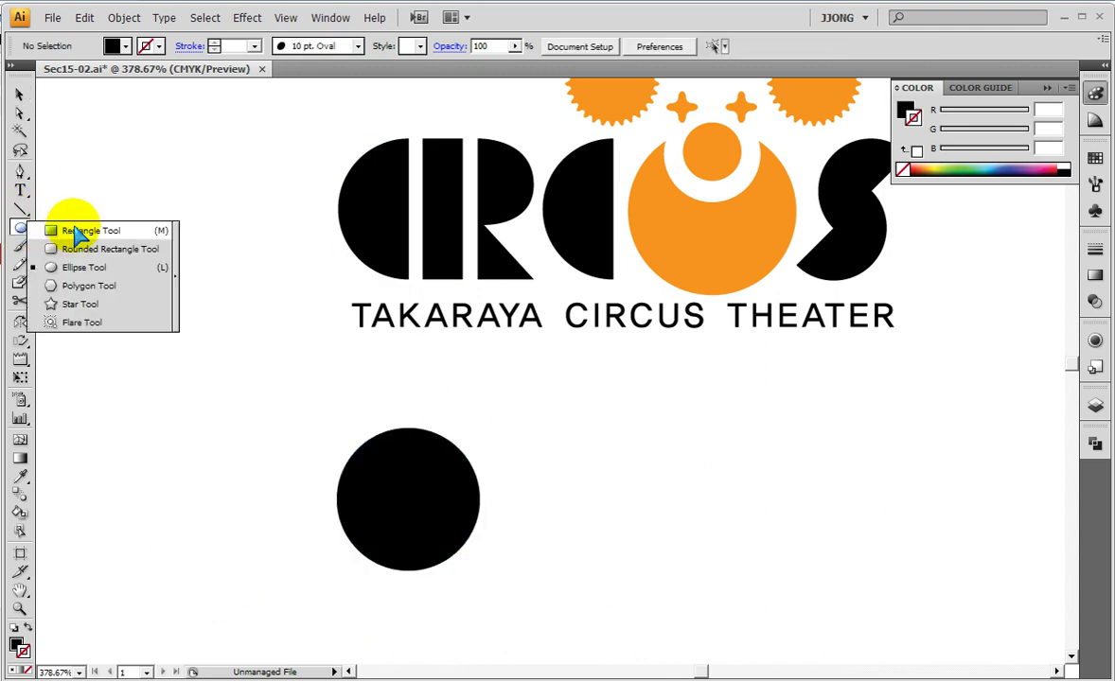
# Draw a tall rectangle over the circle's right half and fill it olive (R153 G133 B32)
pyautogui.click(79, 231)
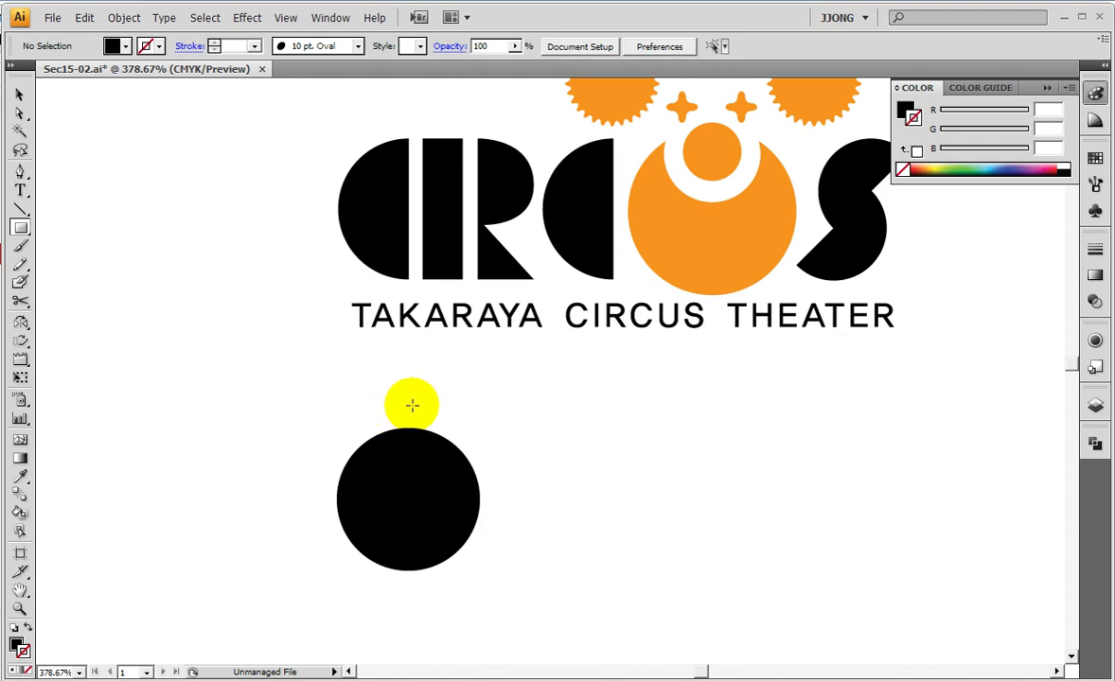
pyautogui.moveTo(411, 400); pyautogui.dragTo(513, 596)
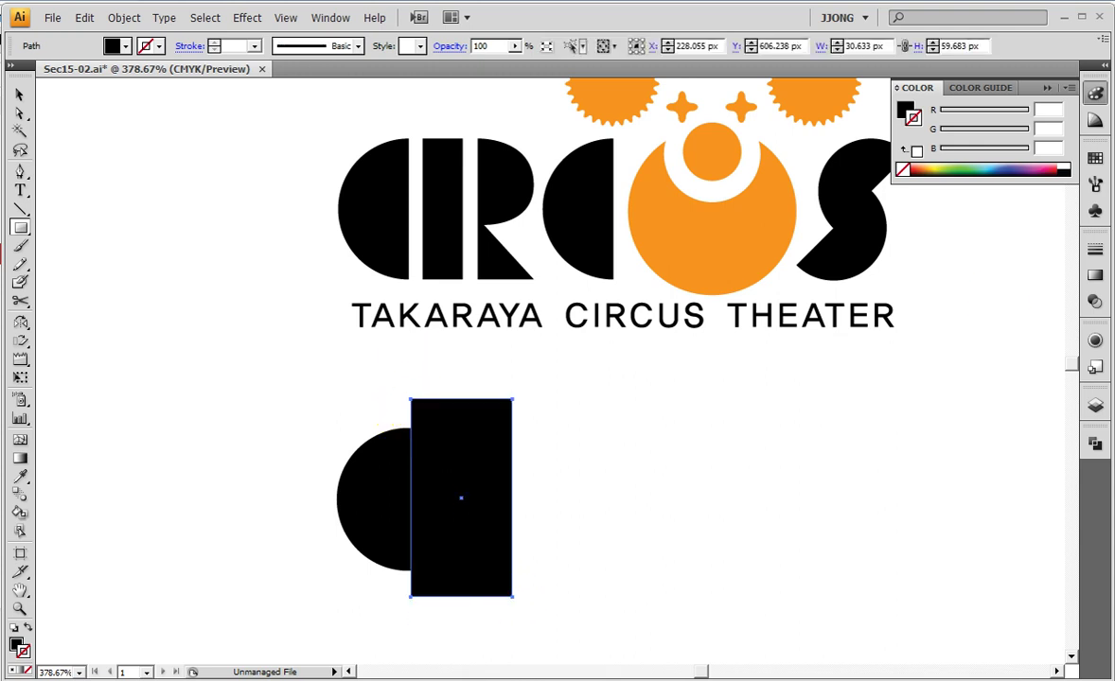
pyautogui.click(906, 112)
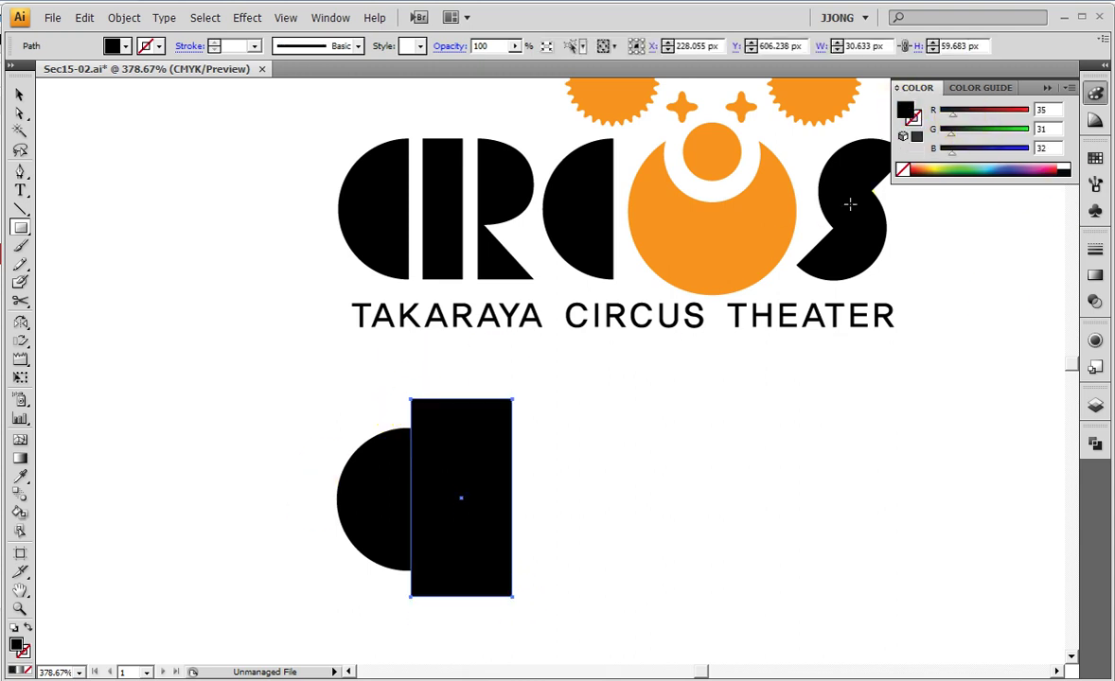
pyautogui.click(976, 112)
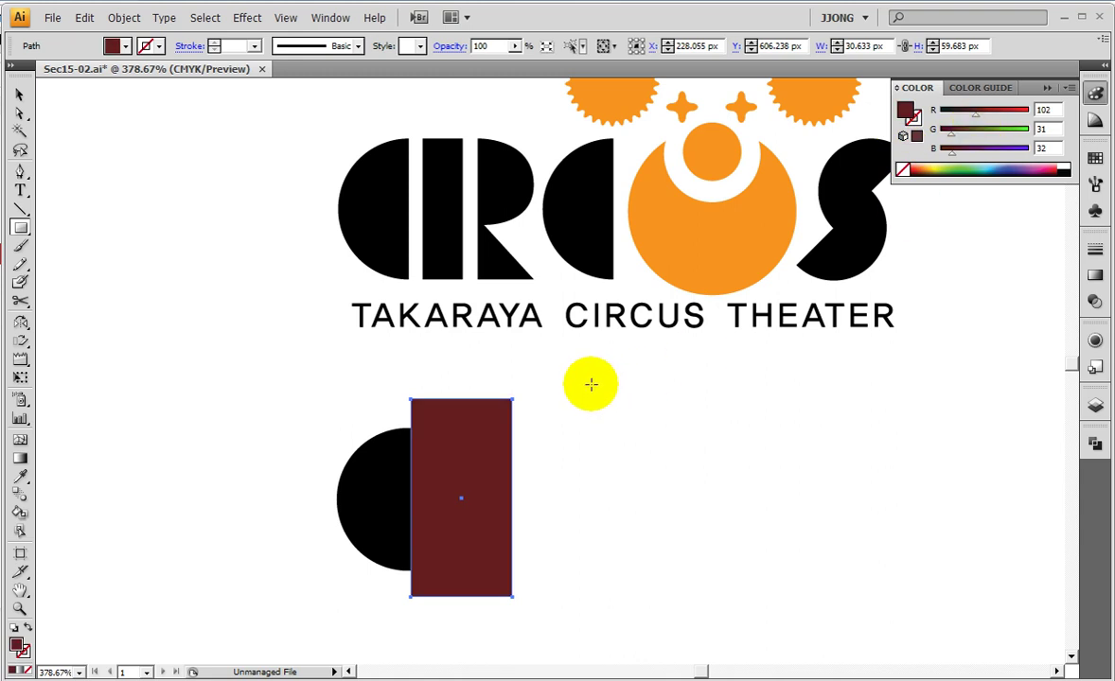
pyautogui.click(986, 129)
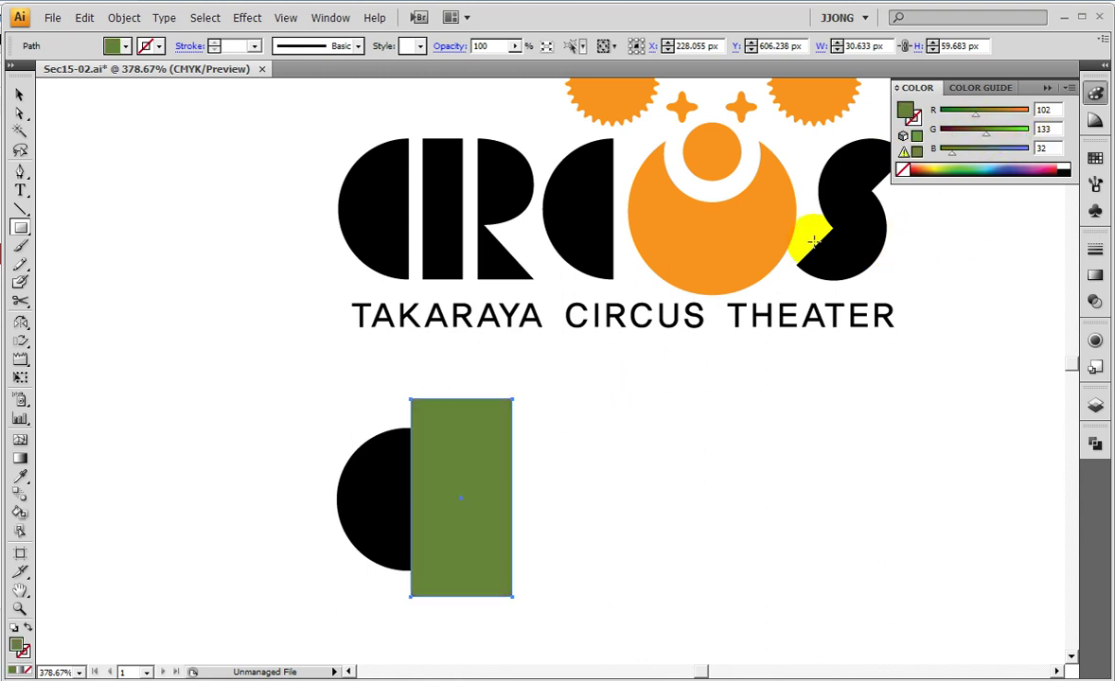
pyautogui.click(941, 111)
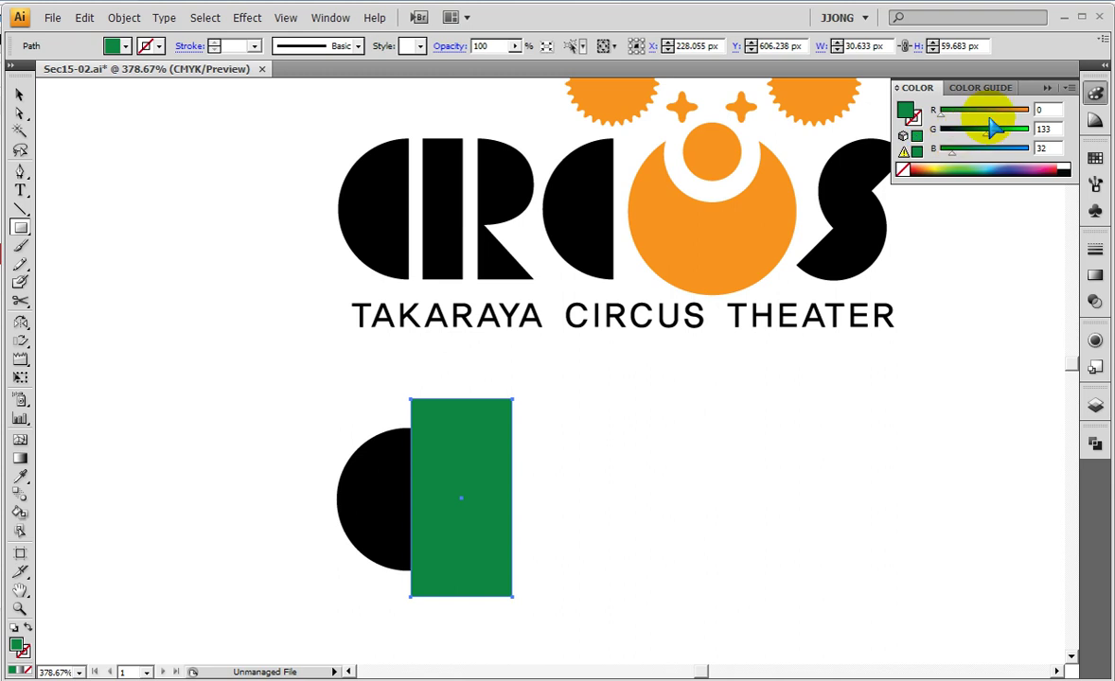
pyautogui.click(992, 111)
# Check the rectangle's position in Outline view and nudge it slightly left
pyautogui.click(20, 95)
pyautogui.scroll(-1, 189, 340)
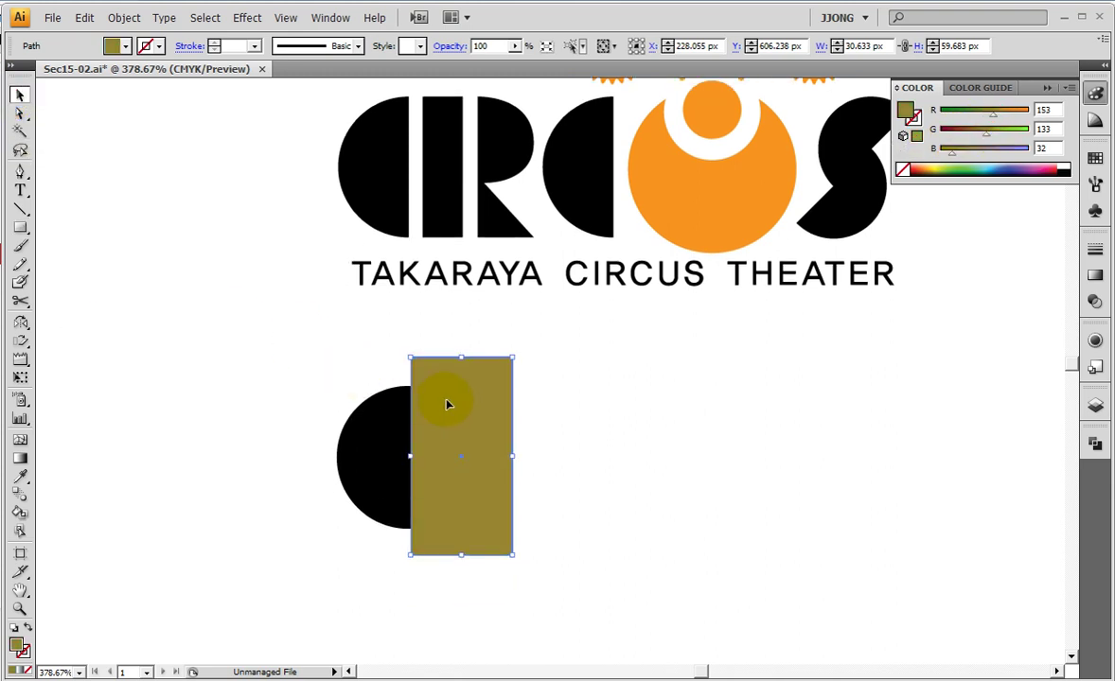
pyautogui.press('a')
pyautogui.hotkey('ctrl', 'y')
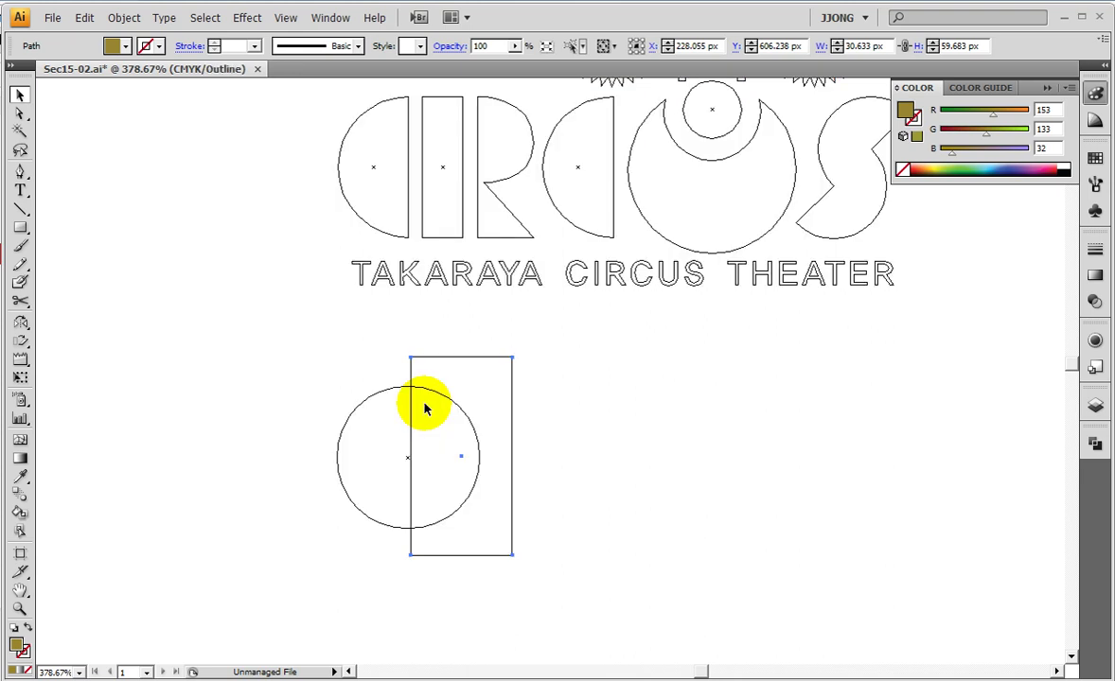
pyautogui.press('Left')
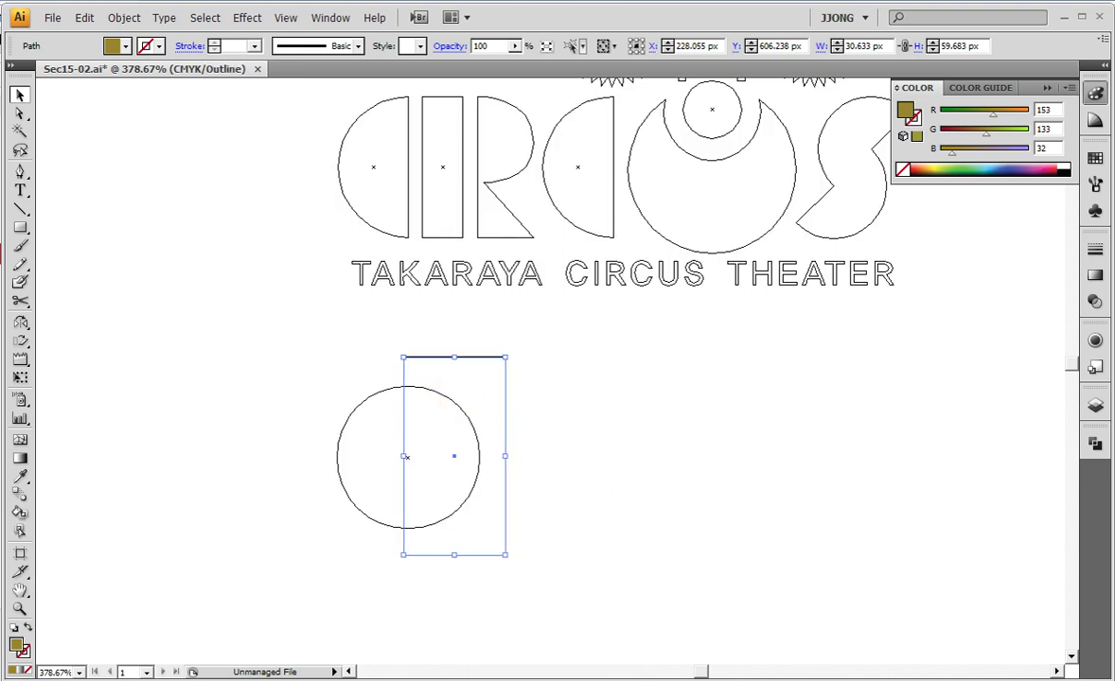
pyautogui.press('a')
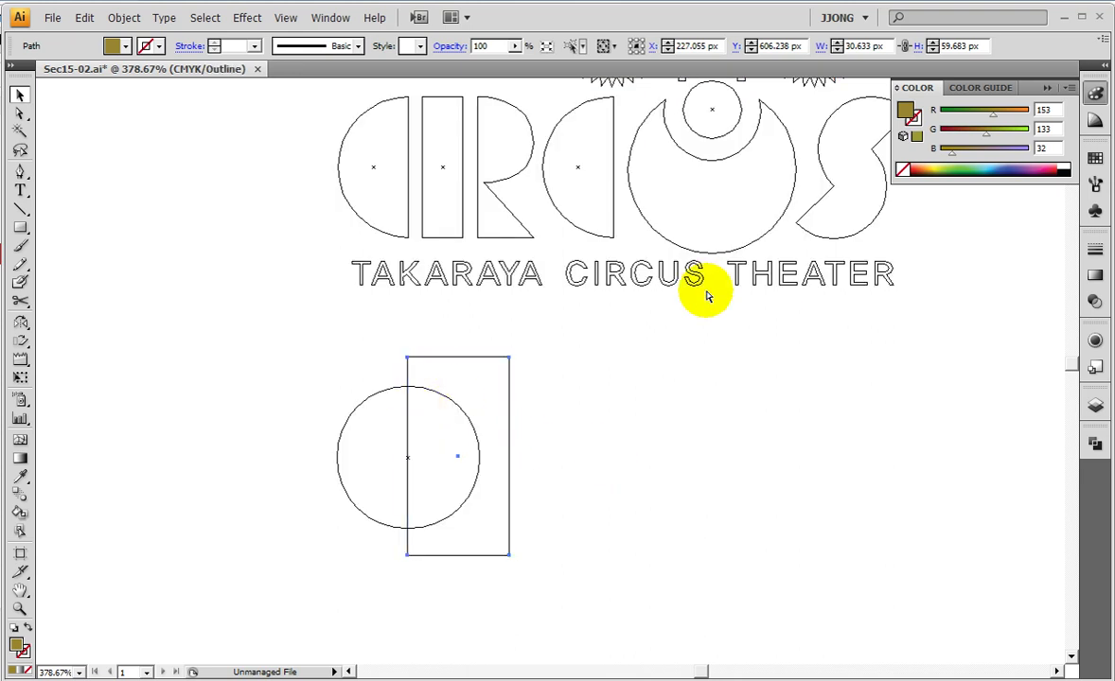
pyautogui.hotkey('ctrl', 'y')
pyautogui.click(19, 94)
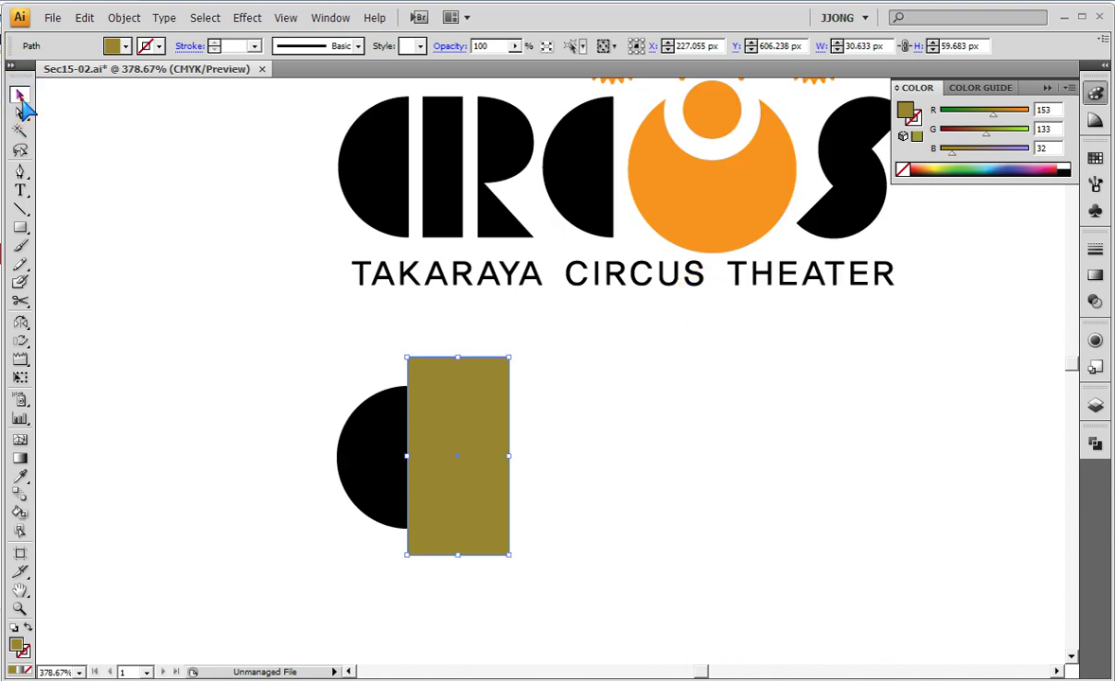
# Open the Pathfinder panel and move the circle and rectangle together to the right
pyautogui.click(1095, 443)
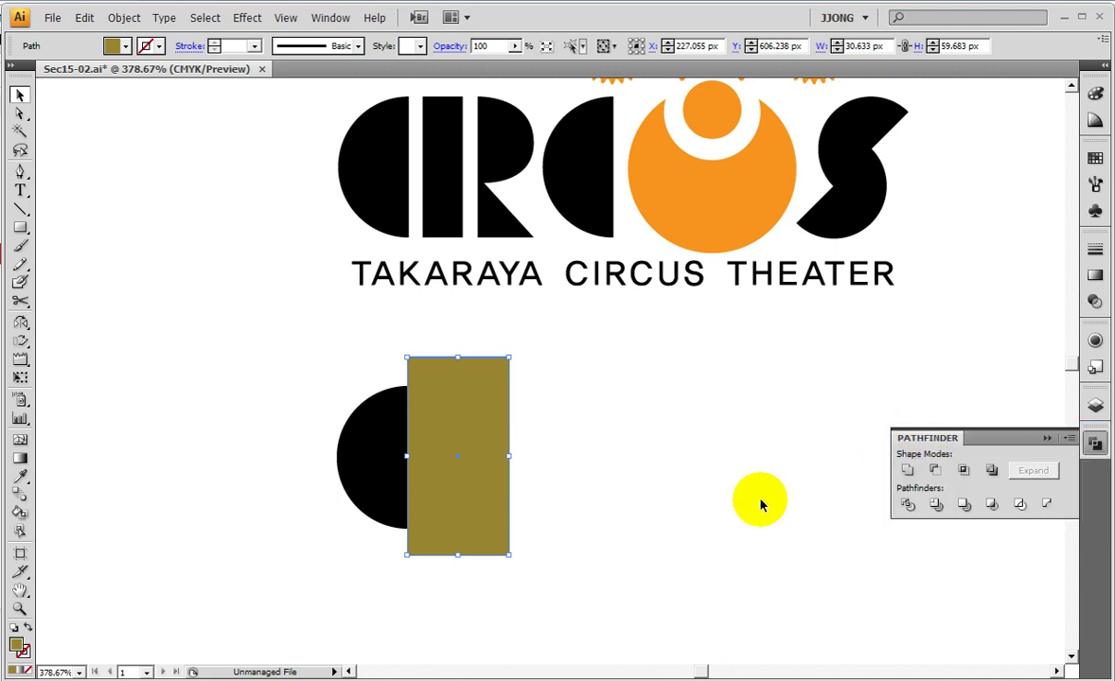
pyautogui.moveTo(480, 497); pyautogui.dragTo(790, 521)
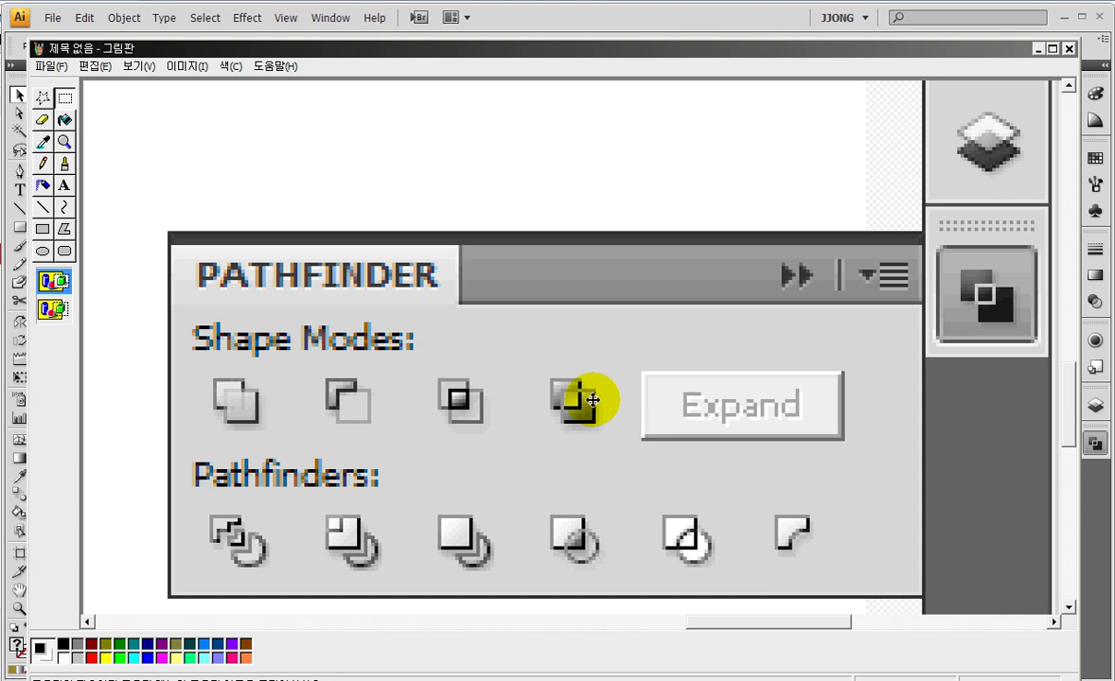
# In Paint, box the Pathfinder panel and the Minus Front mode, then clear the marks
pyautogui.click(5, 225)
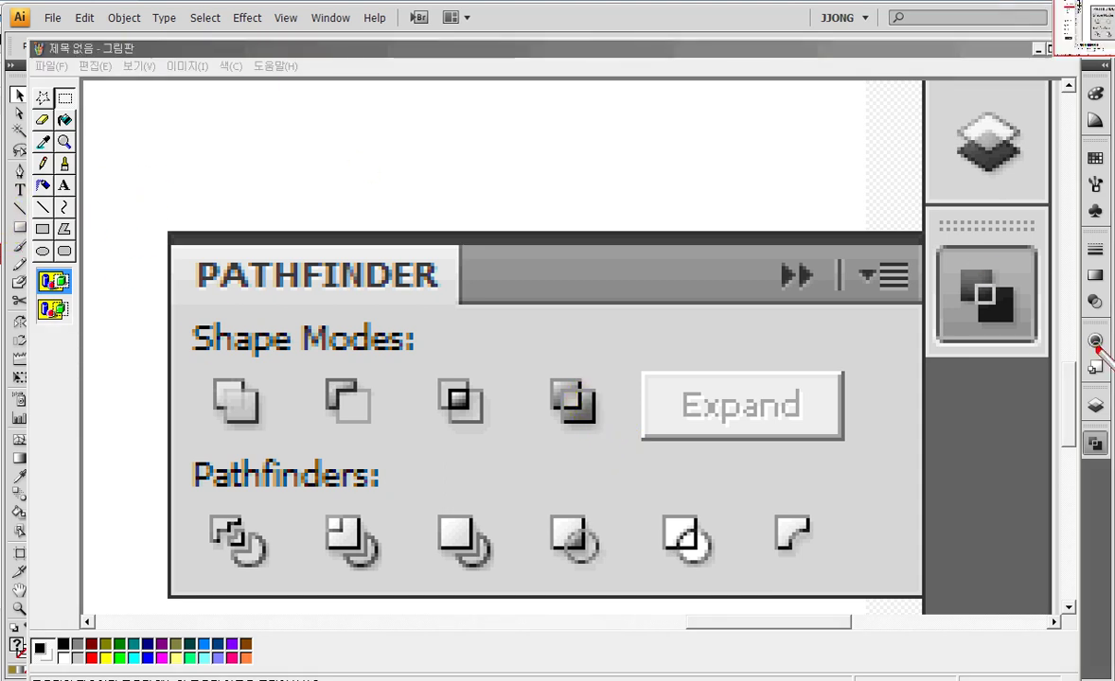
pyautogui.moveTo(906, 218); pyautogui.dragTo(1058, 383)
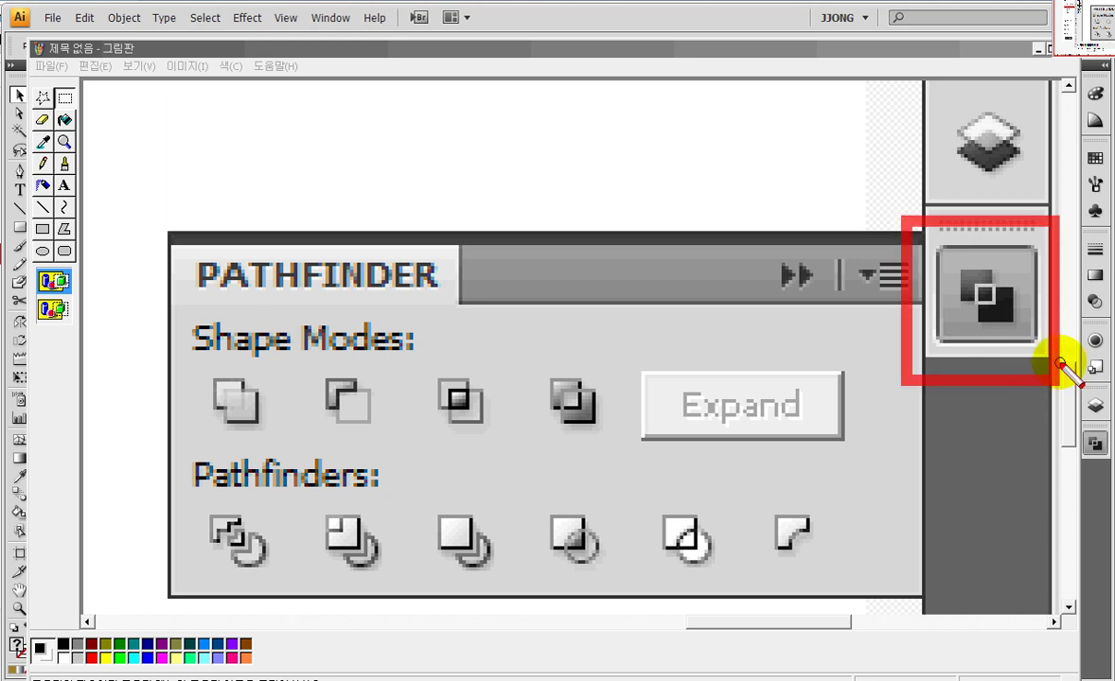
pyautogui.moveTo(291, 342)
pyautogui.mouseDown()
pyautogui.moveTo(348, 426)
pyautogui.moveTo(389, 445)
pyautogui.mouseUp()
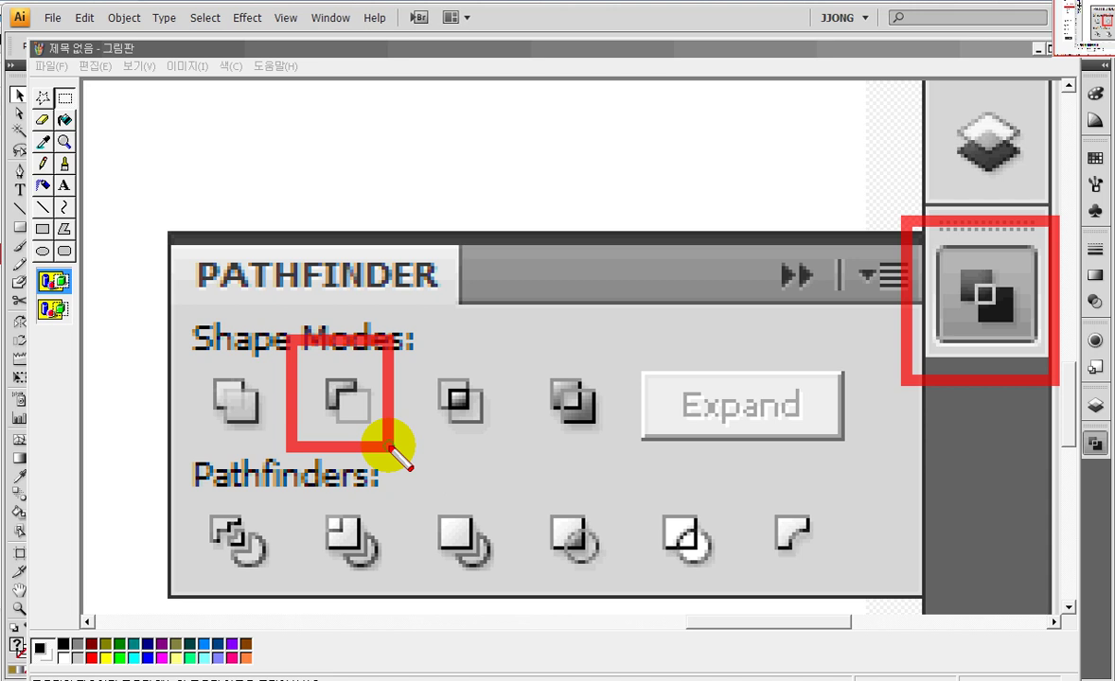
pyautogui.press('Escape')
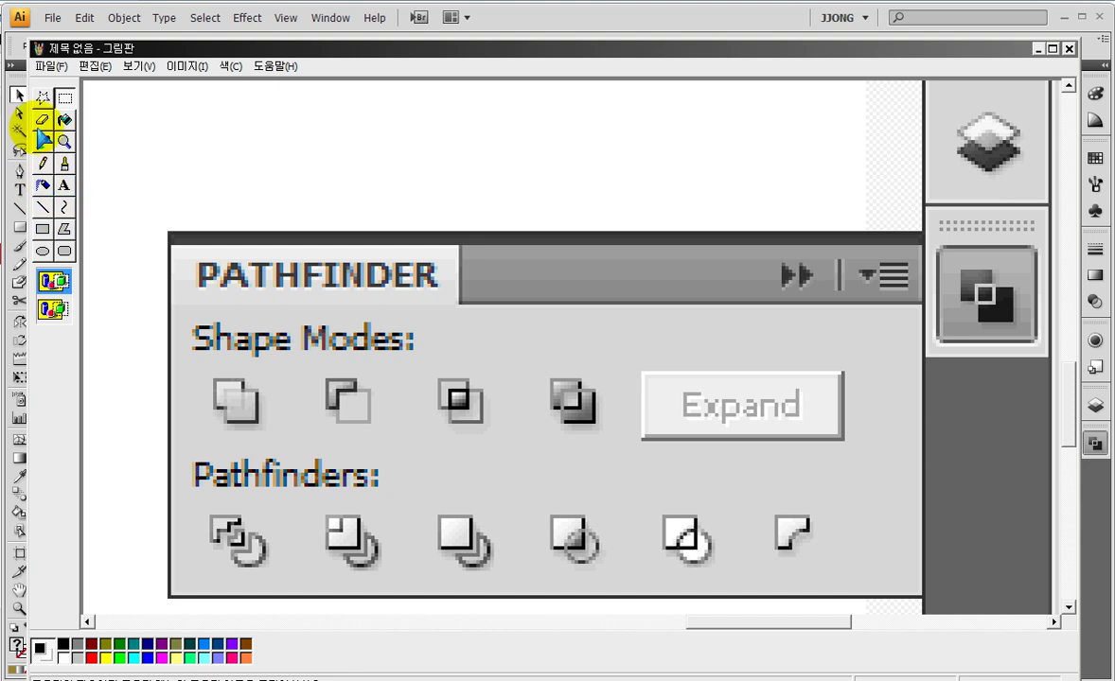
# Zoom out, box the circle-and-bar artwork, undo it, and return to Illustrator
pyautogui.click(64, 141)
pyautogui.click(83, 154)
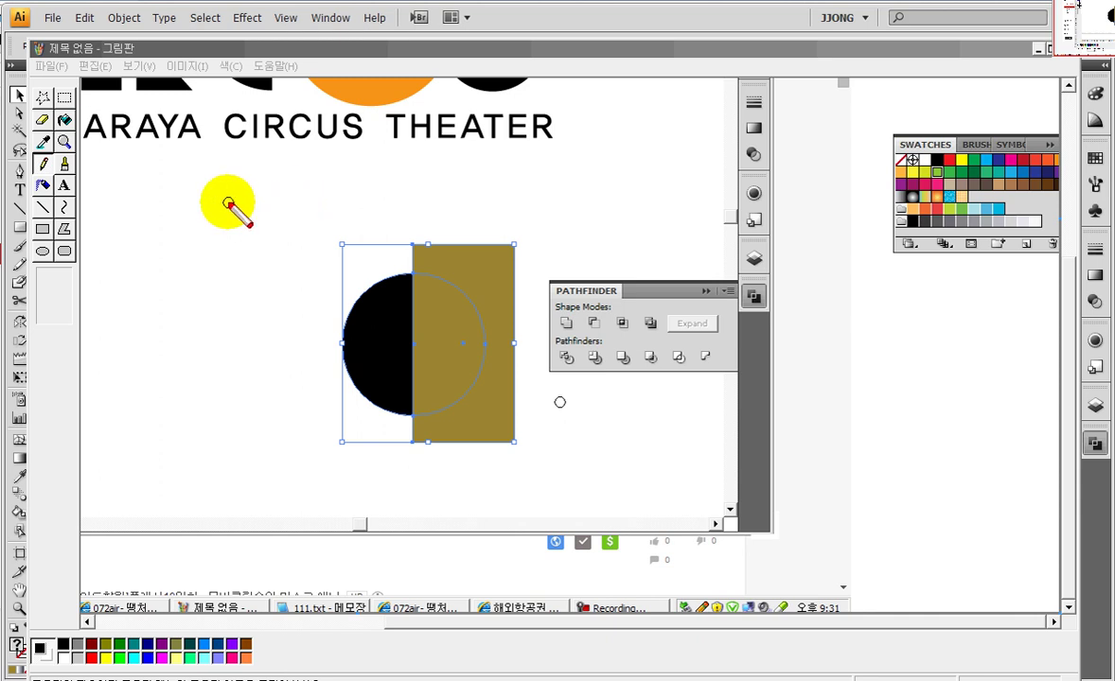
pyautogui.moveTo(256, 191); pyautogui.dragTo(568, 506)
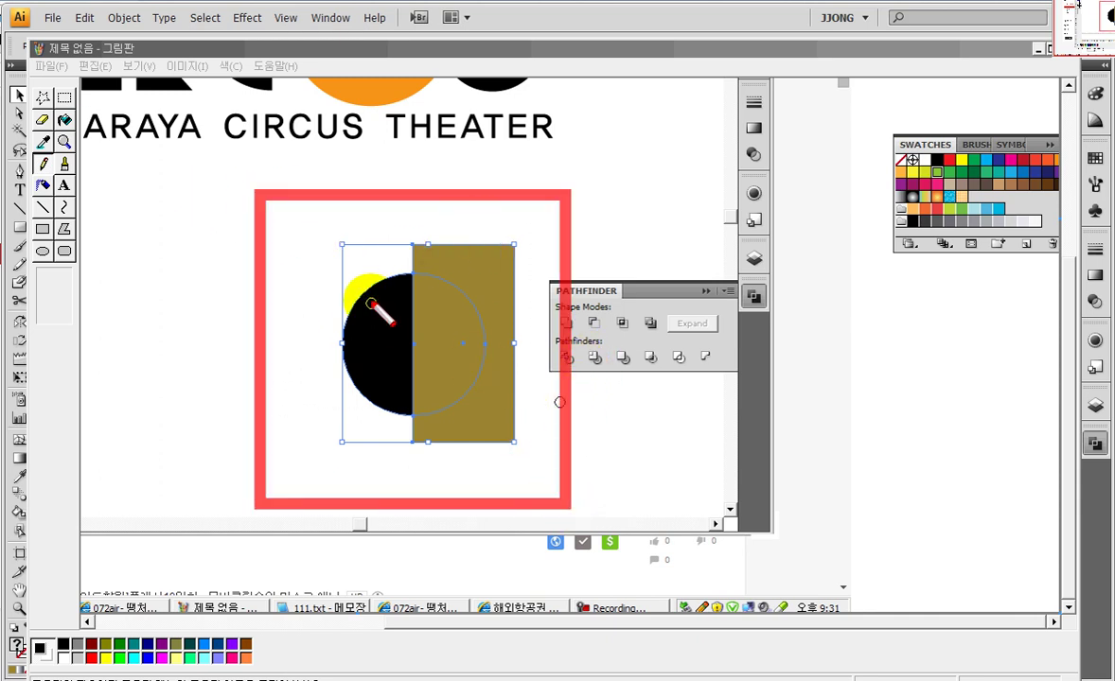
pyautogui.hotkey('ctrl', 'z')
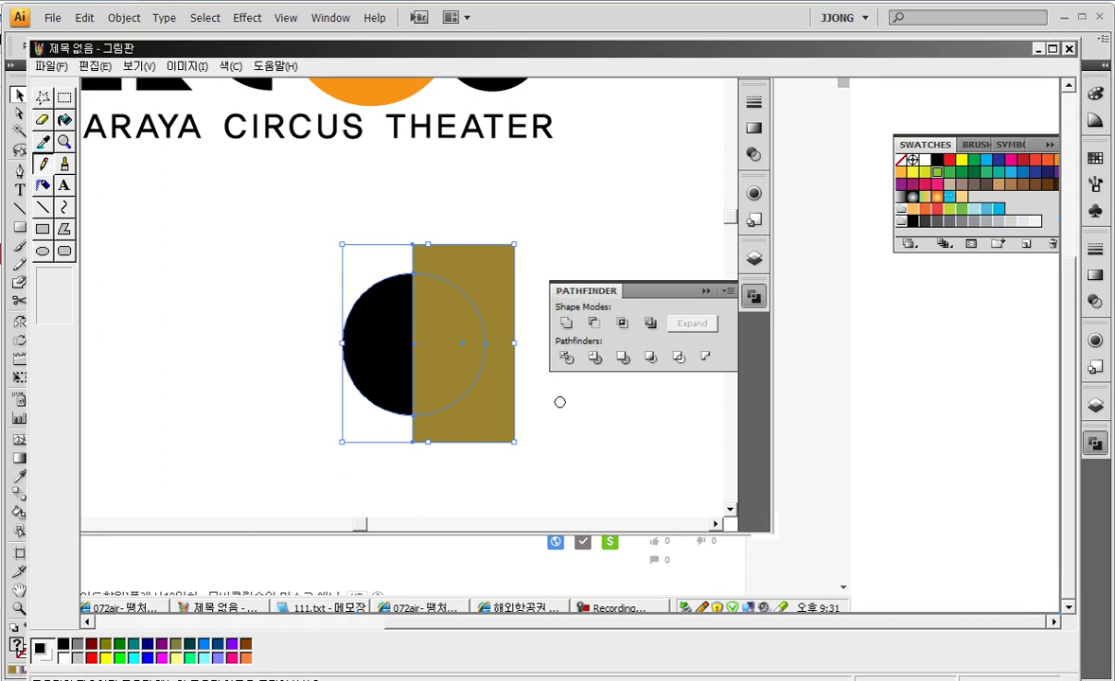
pyautogui.hotkey('alt', 'Tab')
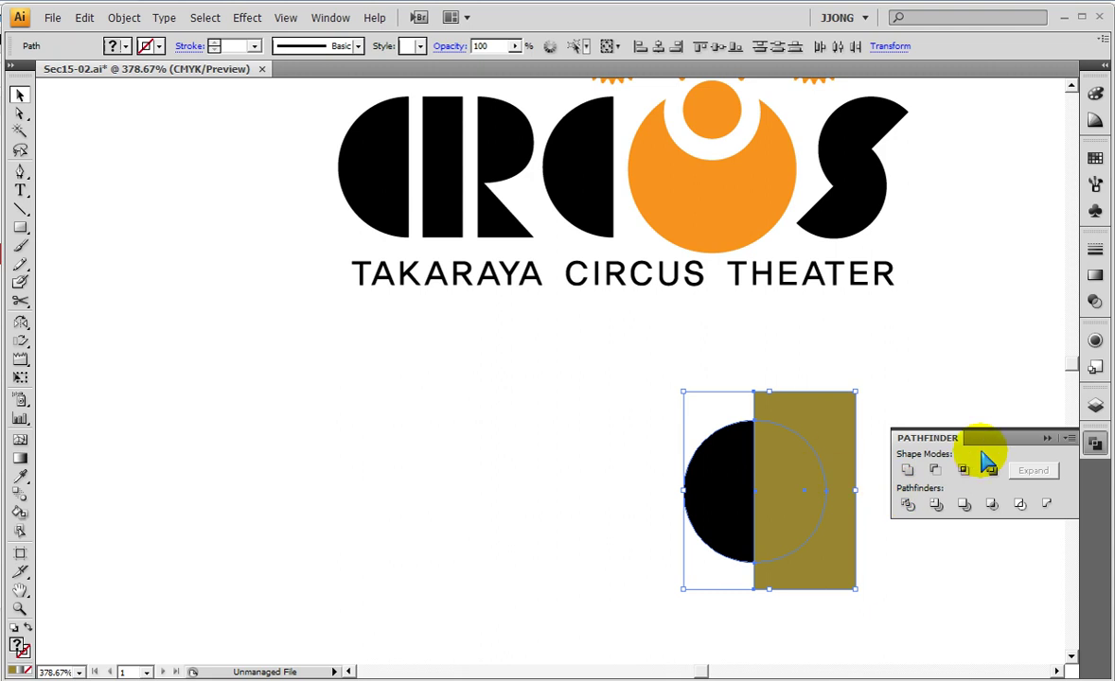
# Subtract the bar from the circle with Minus Front and move the half-circle below the lettering
pyautogui.click(935, 471)
pyautogui.moveTo(748, 416); pyautogui.dragTo(432, 416)
pyautogui.moveTo(423, 499)
pyautogui.mouseDown()
pyautogui.moveTo(393, 216)
pyautogui.moveTo(396, 470)
pyautogui.moveTo(387, 409)
pyautogui.mouseUp()
pyautogui.click(1048, 439)
# Draw a tall black bar along the half-circle's flat edge
pyautogui.click(20, 228)
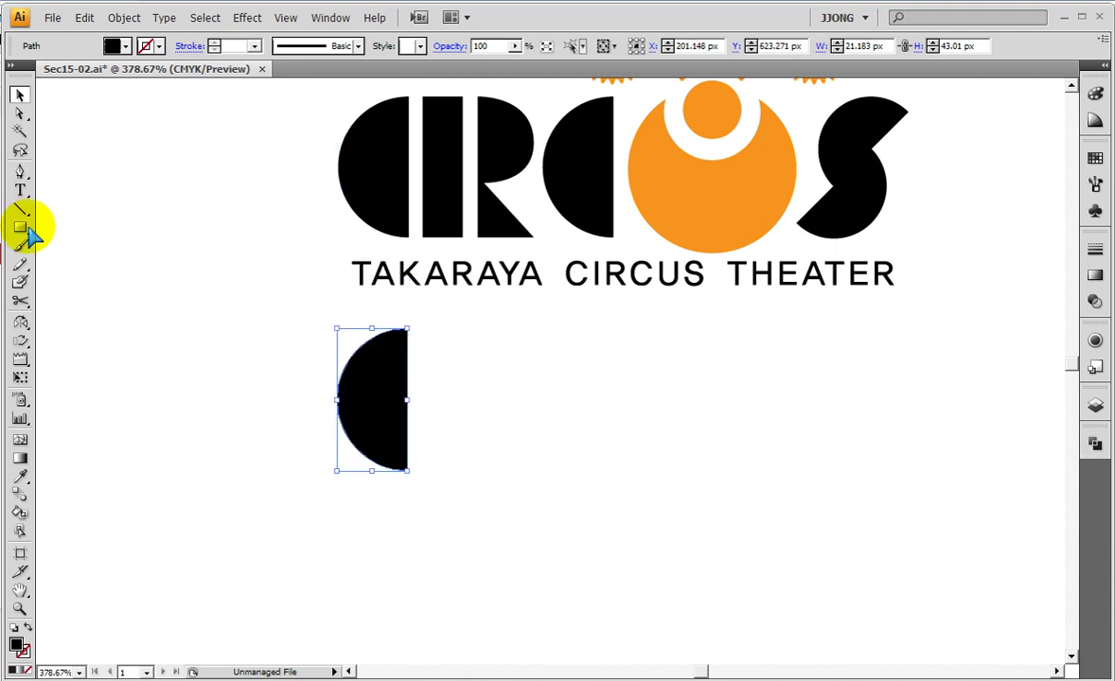
pyautogui.moveTo(417, 305); pyautogui.dragTo(423, 276)
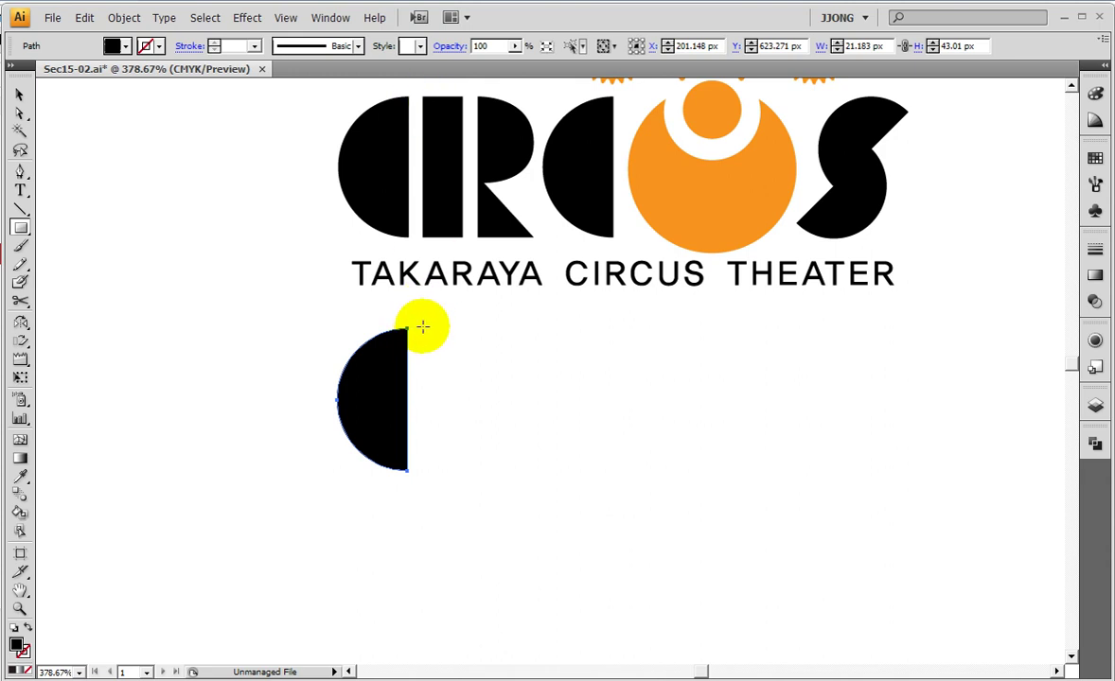
pyautogui.moveTo(418, 328); pyautogui.dragTo(453, 465)
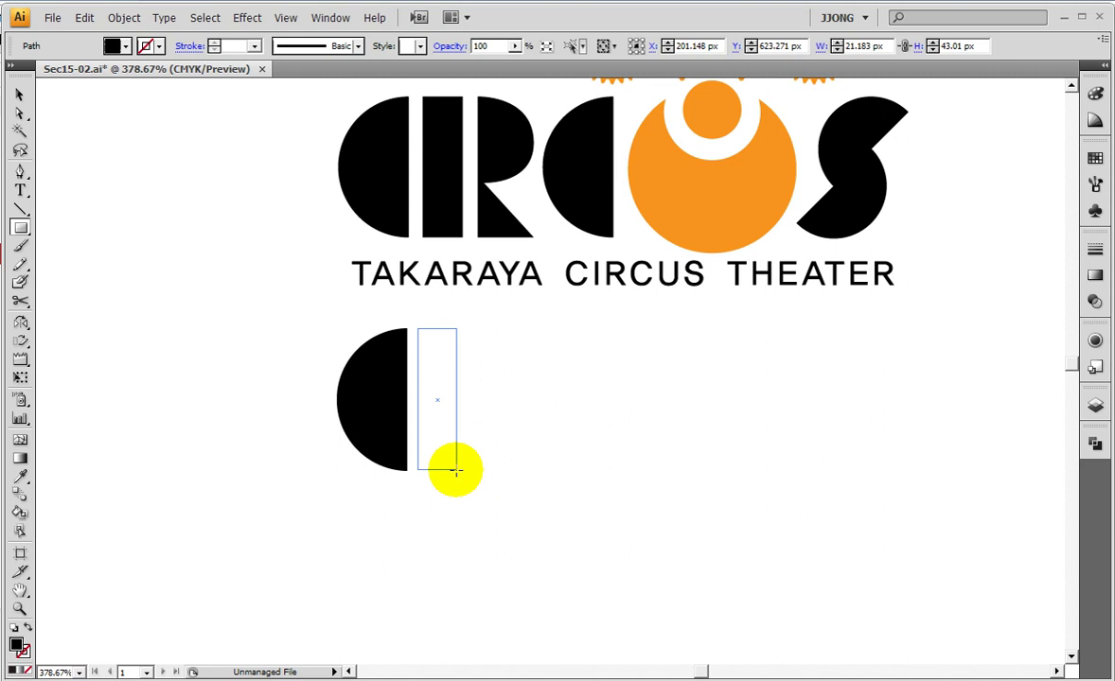
pyautogui.click(144, 415)
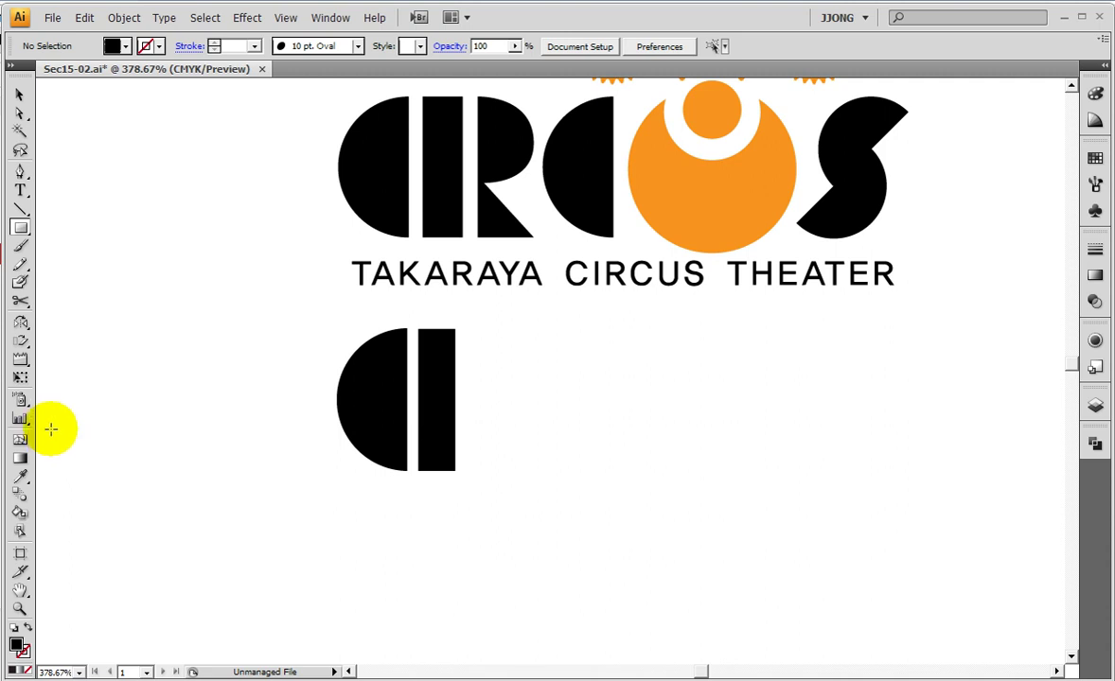
# Duplicate the half-circle, mirror it to face right, and shrink it into a bowl beside the bar
pyautogui.click(19, 94)
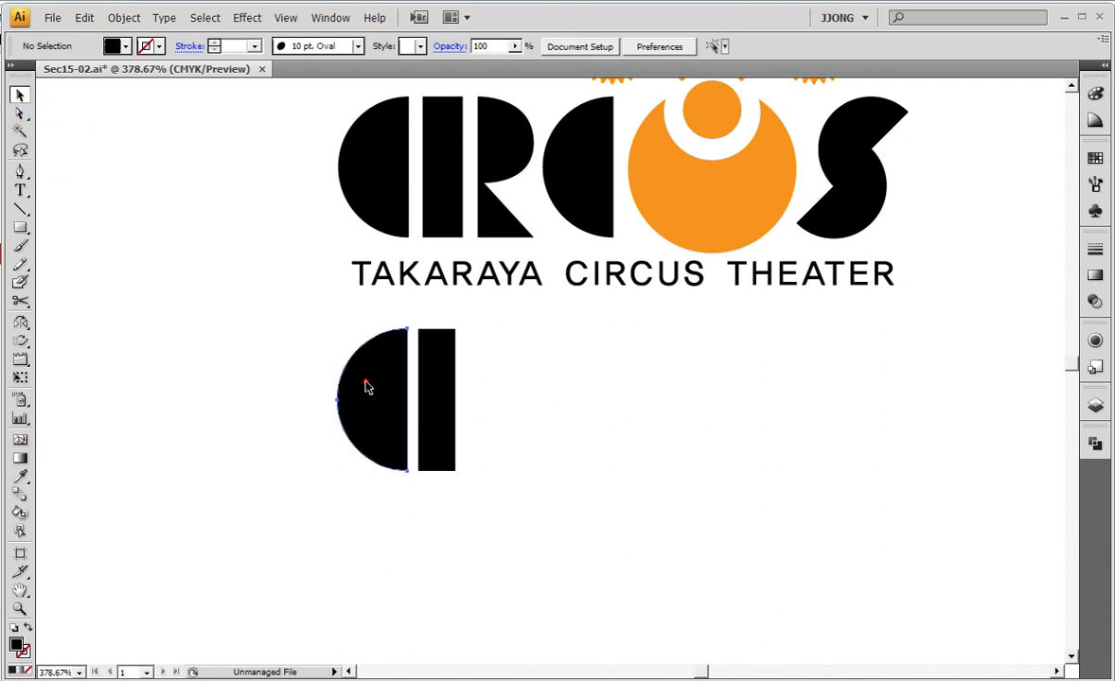
pyautogui.moveTo(367, 387); pyautogui.dragTo(504, 387)
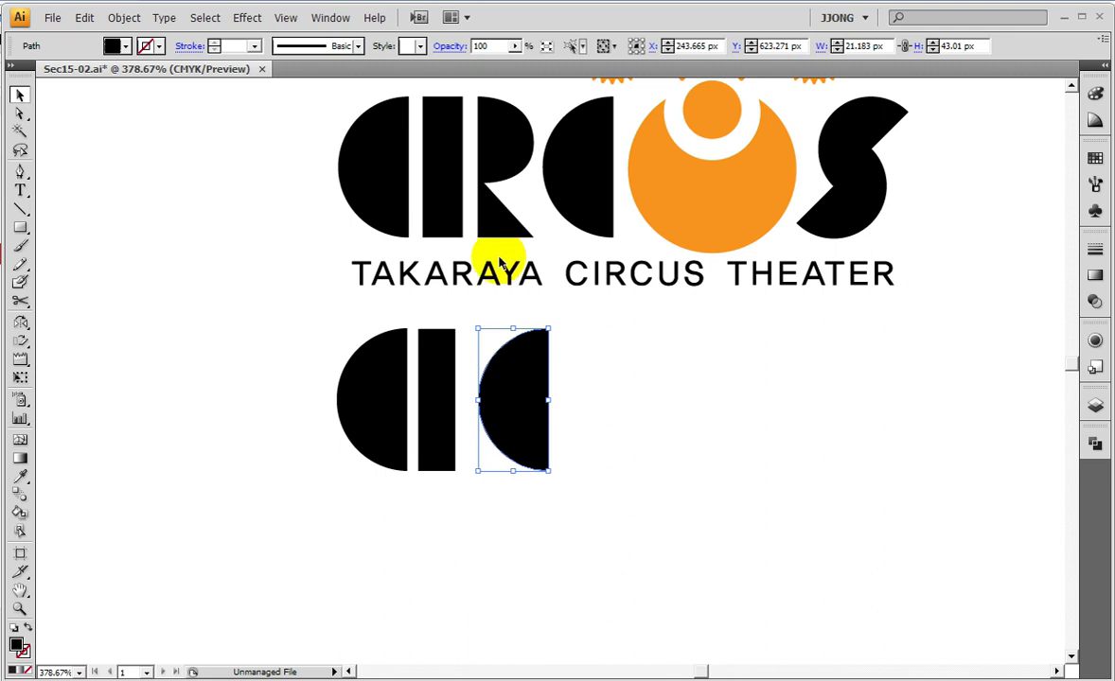
pyautogui.moveTo(478, 399); pyautogui.dragTo(626, 400)
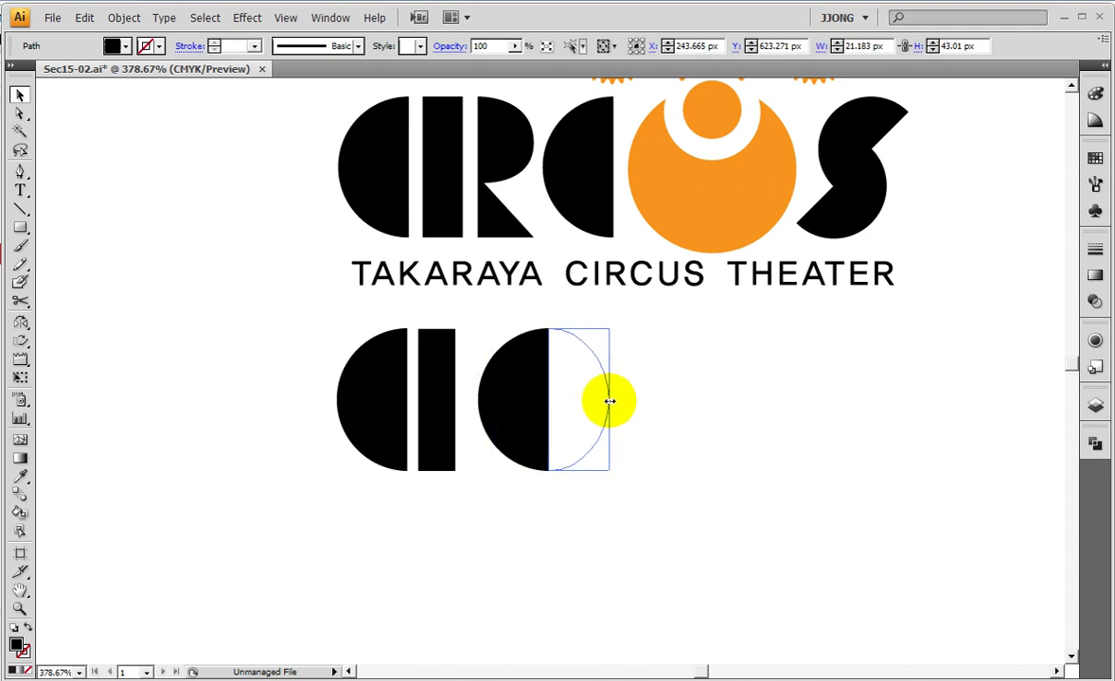
pyautogui.moveTo(626, 400); pyautogui.dragTo(609, 400)
pyautogui.moveTo(568, 366); pyautogui.dragTo(490, 368)
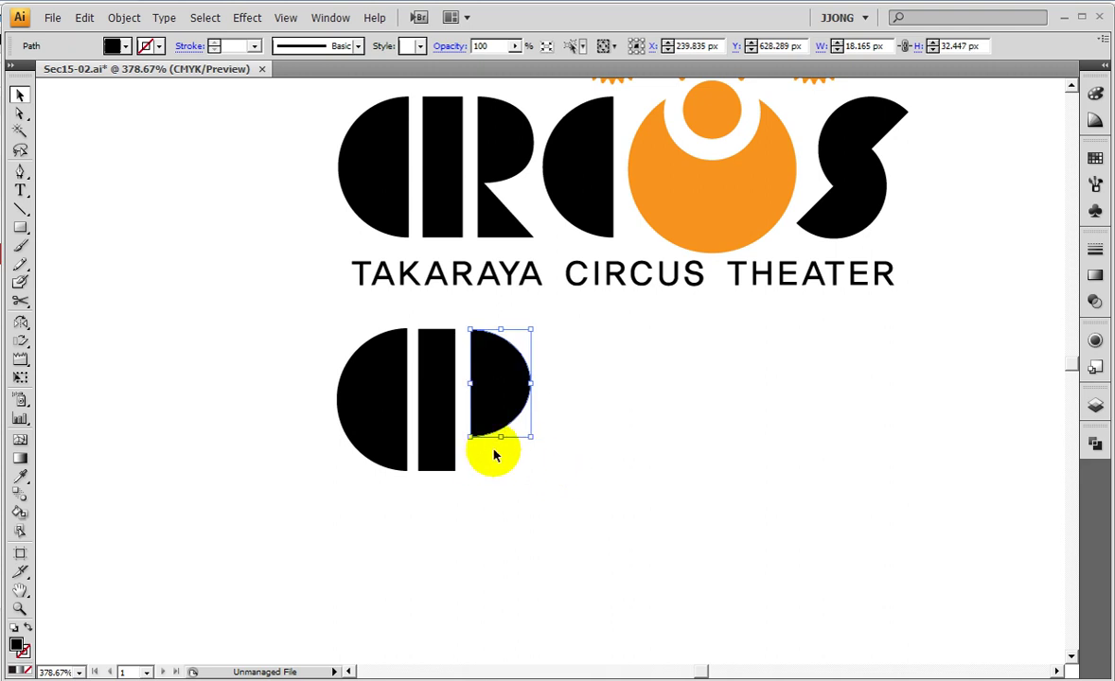
pyautogui.moveTo(502, 437); pyautogui.dragTo(501, 432)
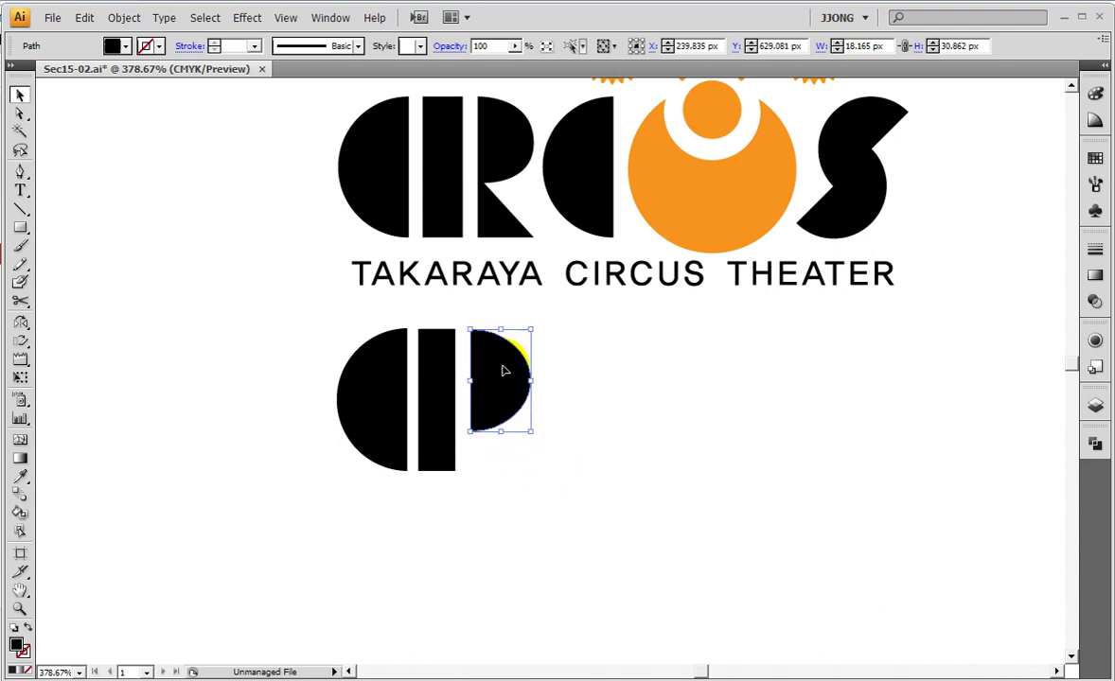
pyautogui.moveTo(534, 383); pyautogui.dragTo(528, 380)
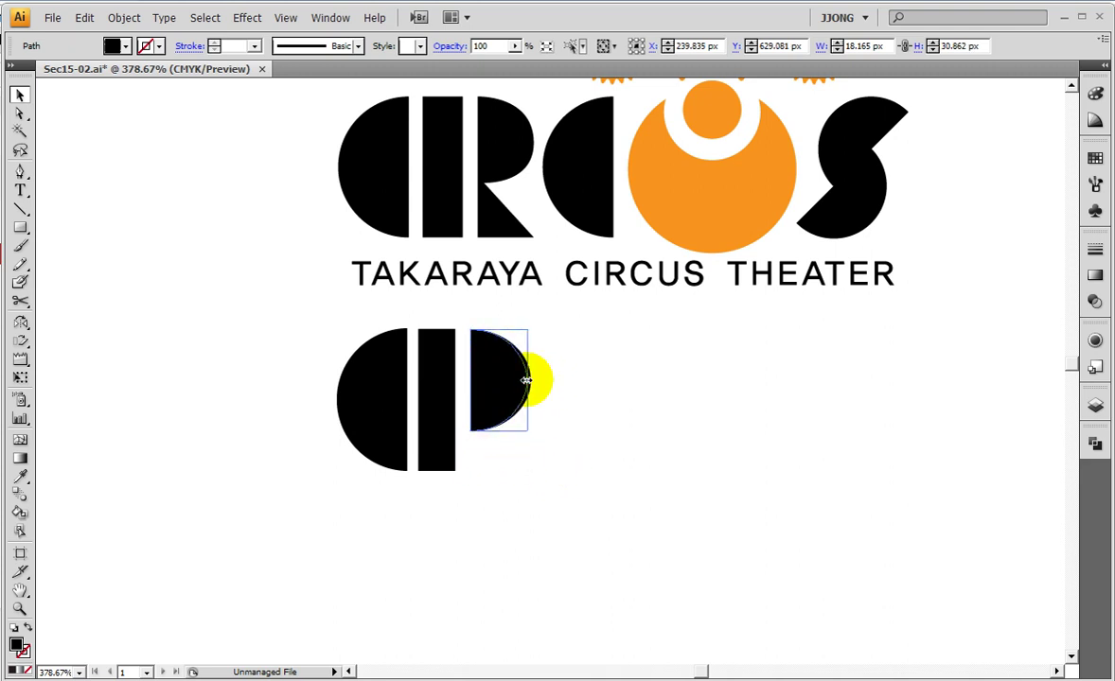
pyautogui.click(585, 417)
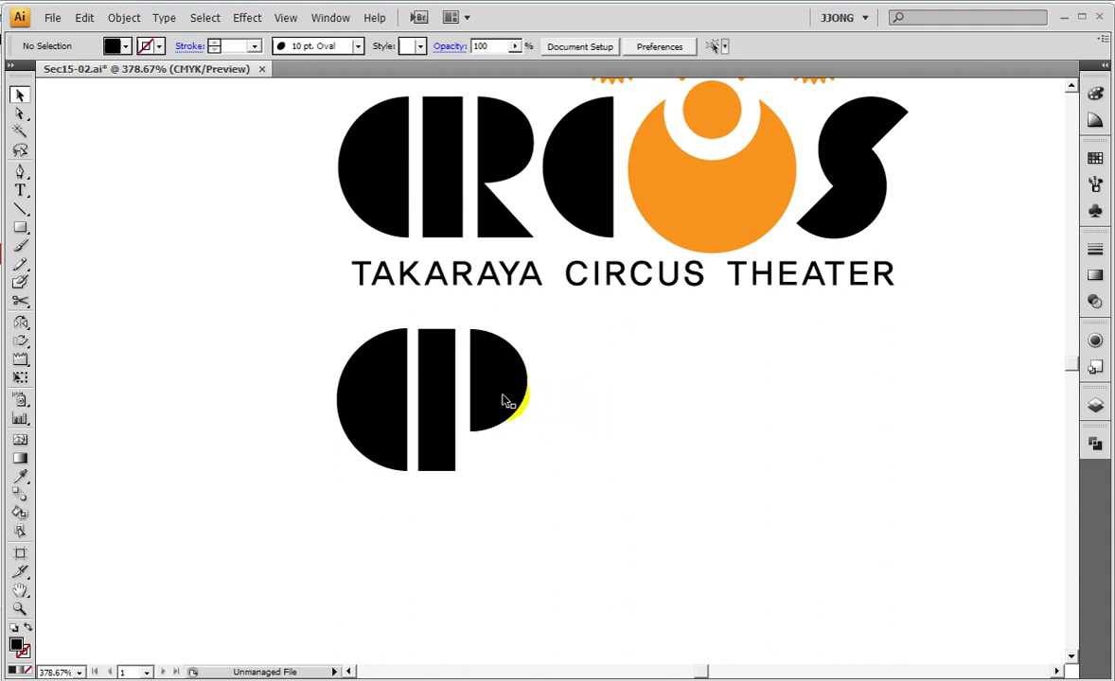
# Select the C, bar and bowl and align their tops
pyautogui.click(501, 400)
pyautogui.click(590, 428)
pyautogui.moveTo(336, 331); pyautogui.dragTo(512, 393)
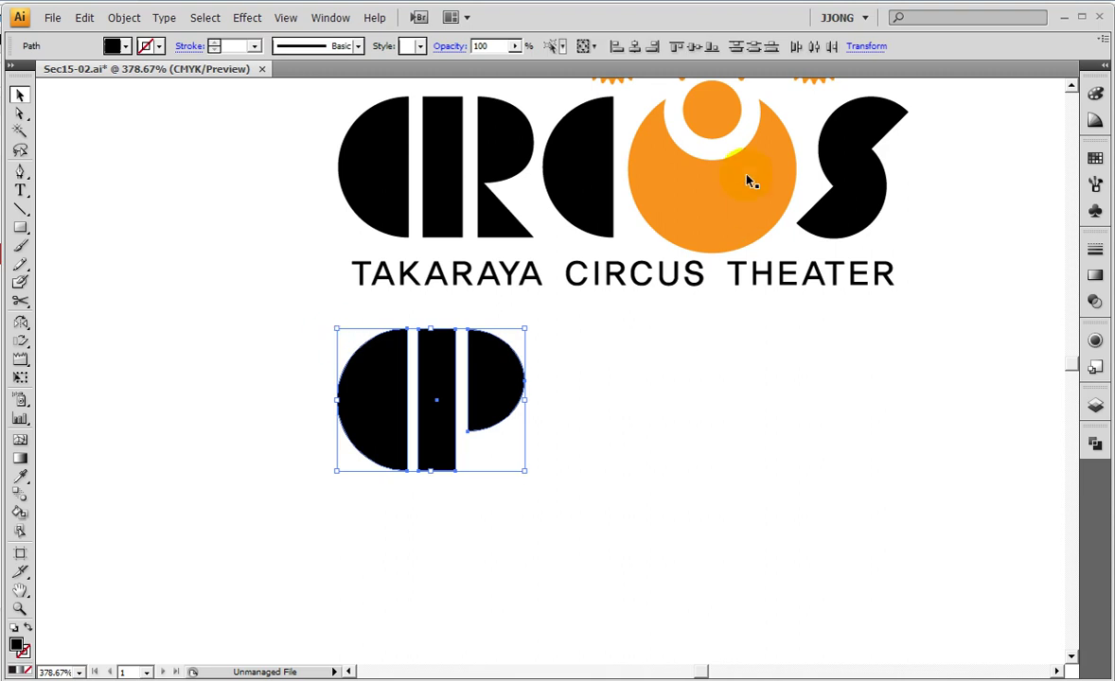
pyautogui.click(736, 50)
pyautogui.click(676, 602)
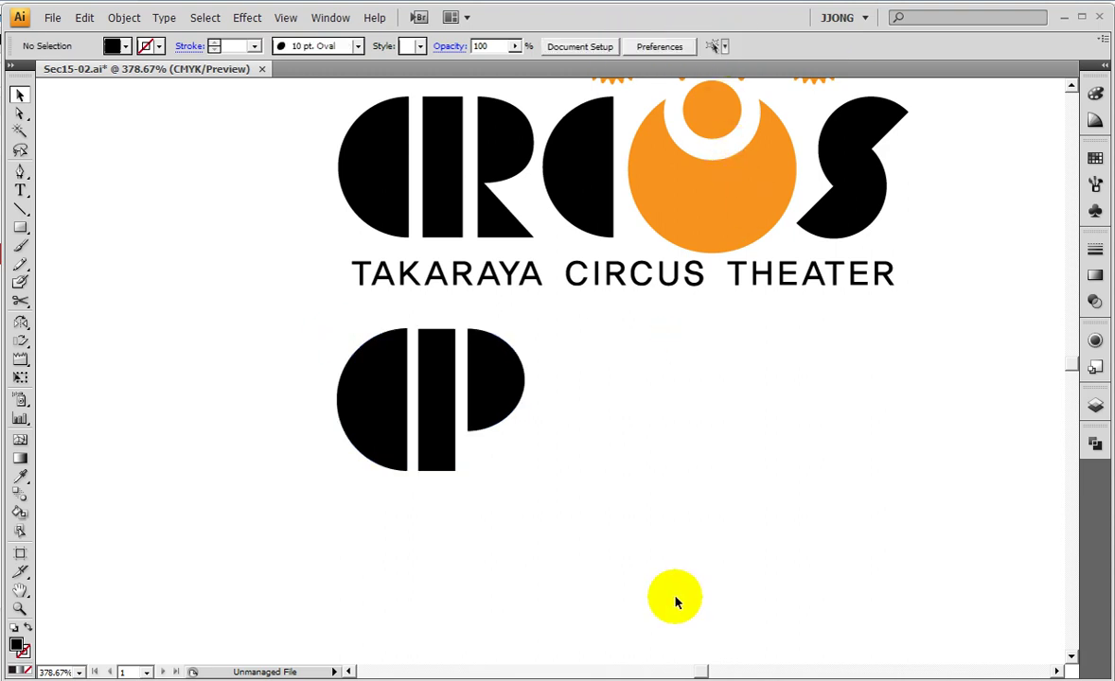
# Zoom in closer on the CP shapes
pyautogui.click(20, 609)
pyautogui.moveTo(296, 336); pyautogui.dragTo(595, 536)
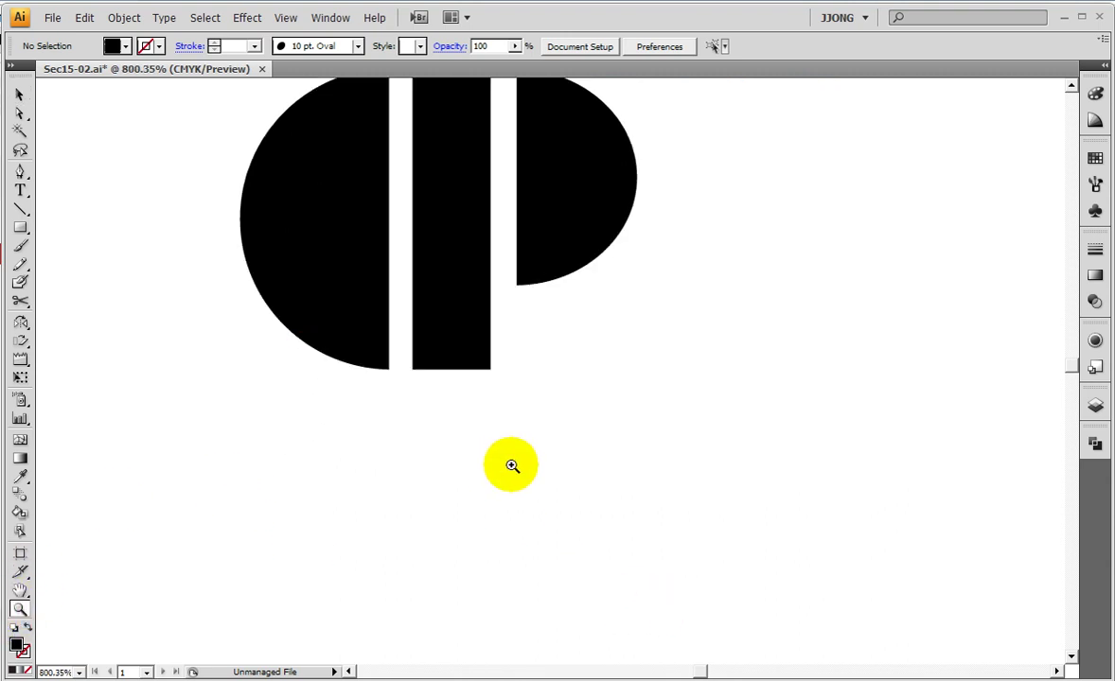
pyautogui.moveTo(487, 445); pyautogui.dragTo(568, 549)
pyautogui.click(20, 172)
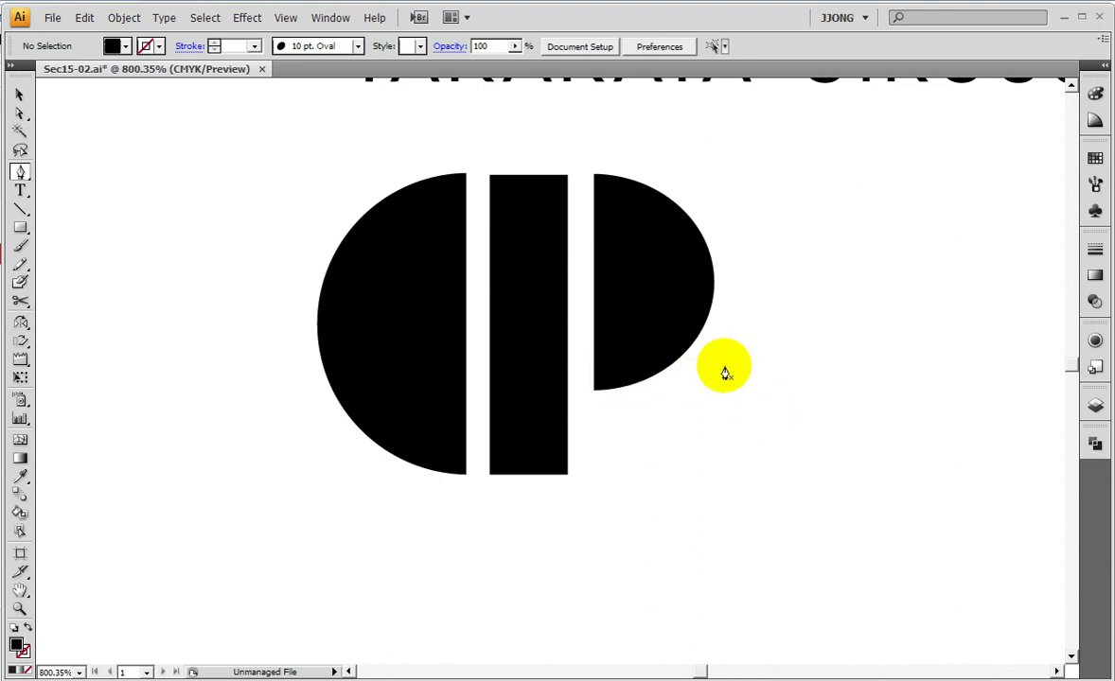
# Draw a triangle with the Pen tool and move it under the P's bowl
pyautogui.click(743, 364)
pyautogui.click(744, 472)
pyautogui.click(860, 470)
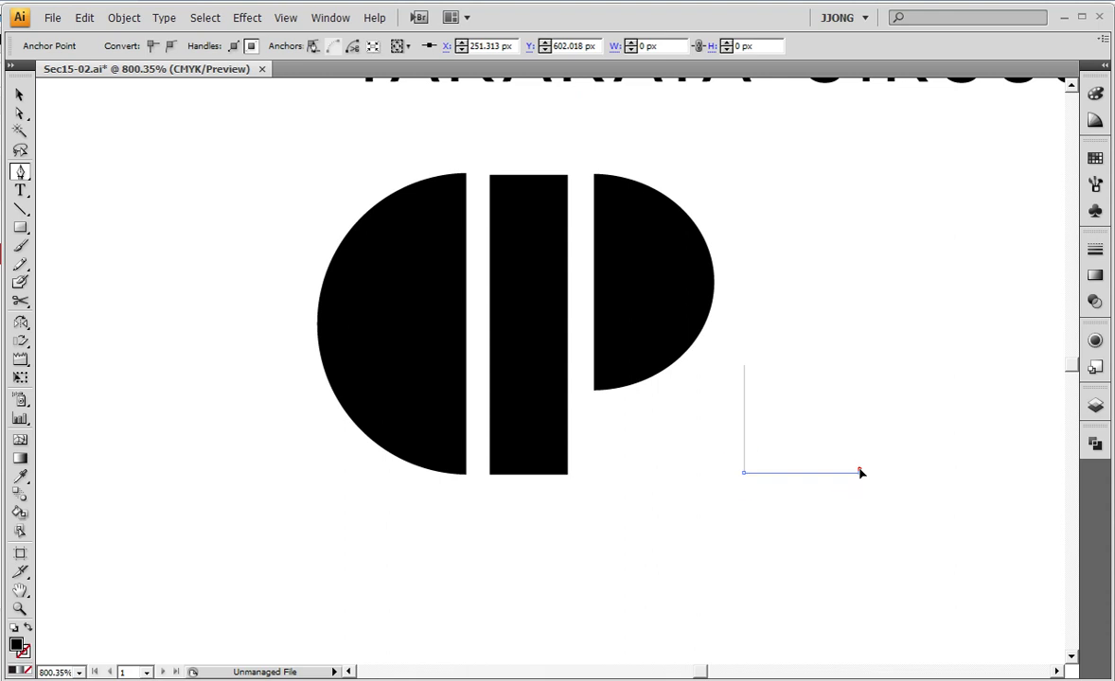
pyautogui.click(743, 369)
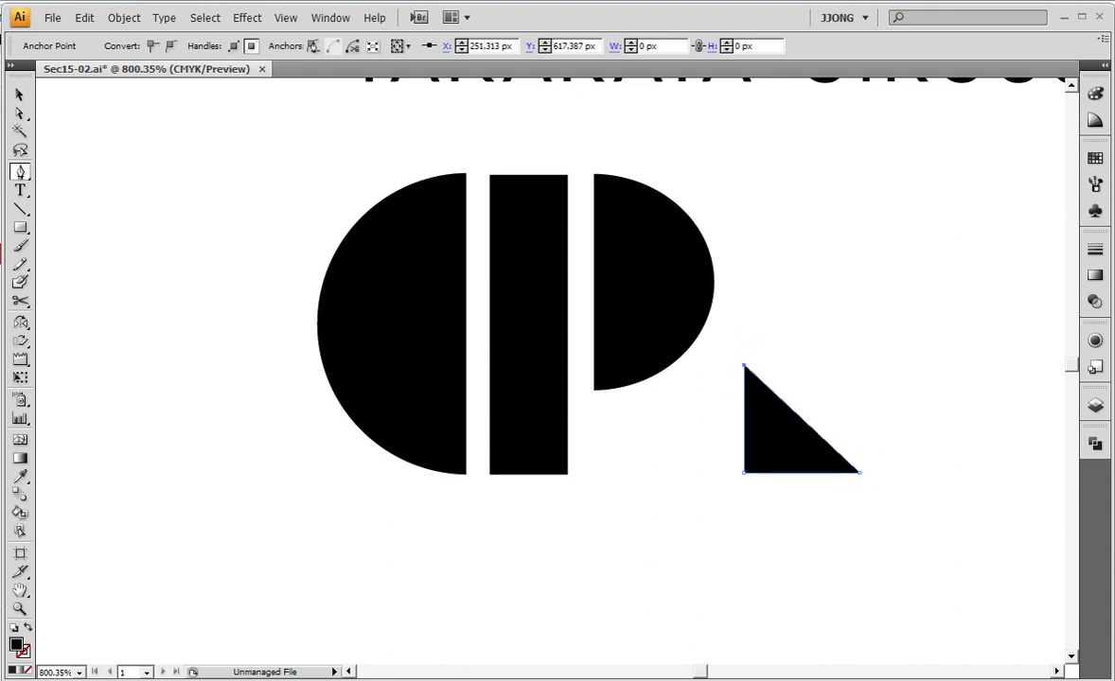
pyautogui.click(19, 95)
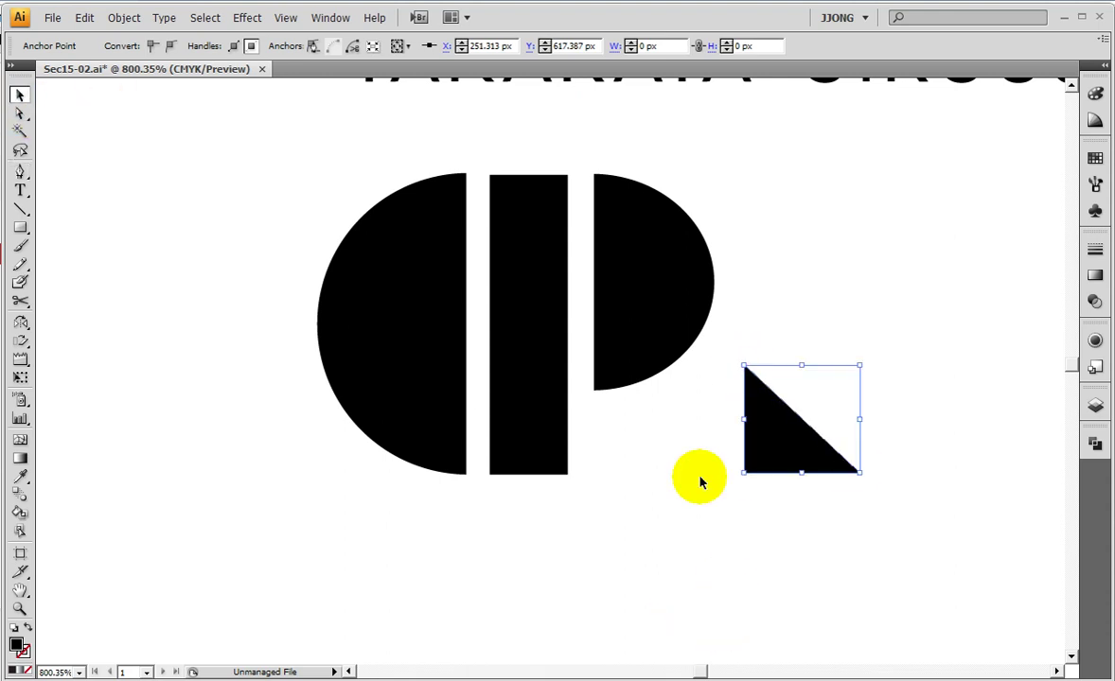
pyautogui.moveTo(791, 456); pyautogui.dragTo(640, 460)
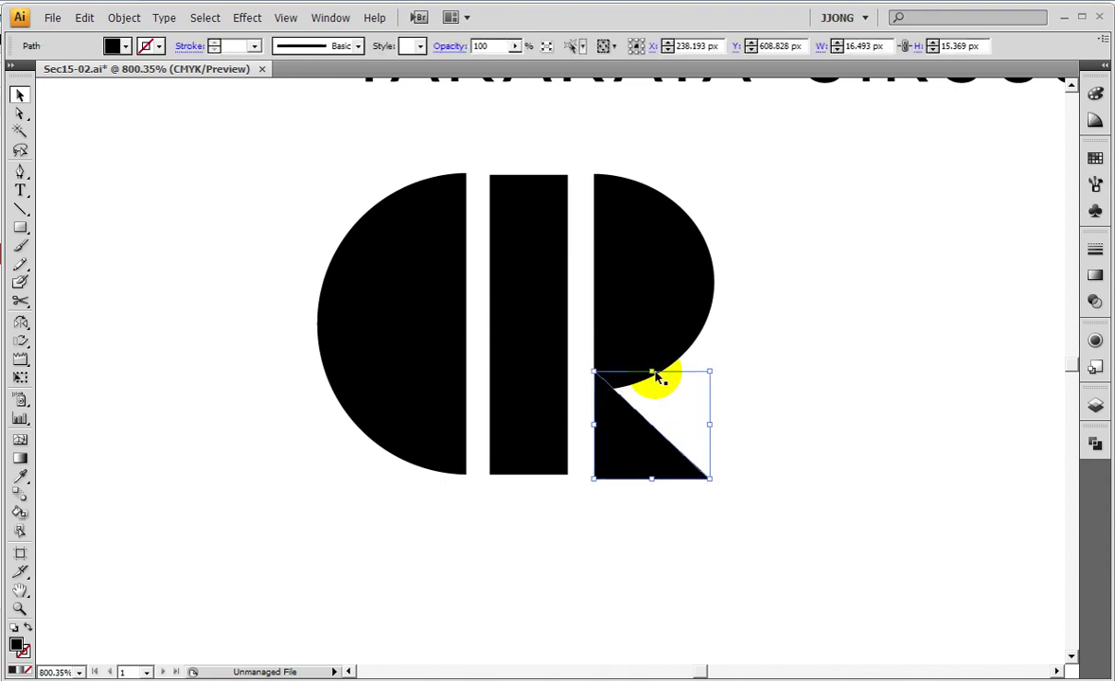
# Position the triangle leg under the bowl and left-align it with the half-circle
pyautogui.keyDown('shift'); pyautogui.click(589, 345); pyautogui.keyUp('shift')
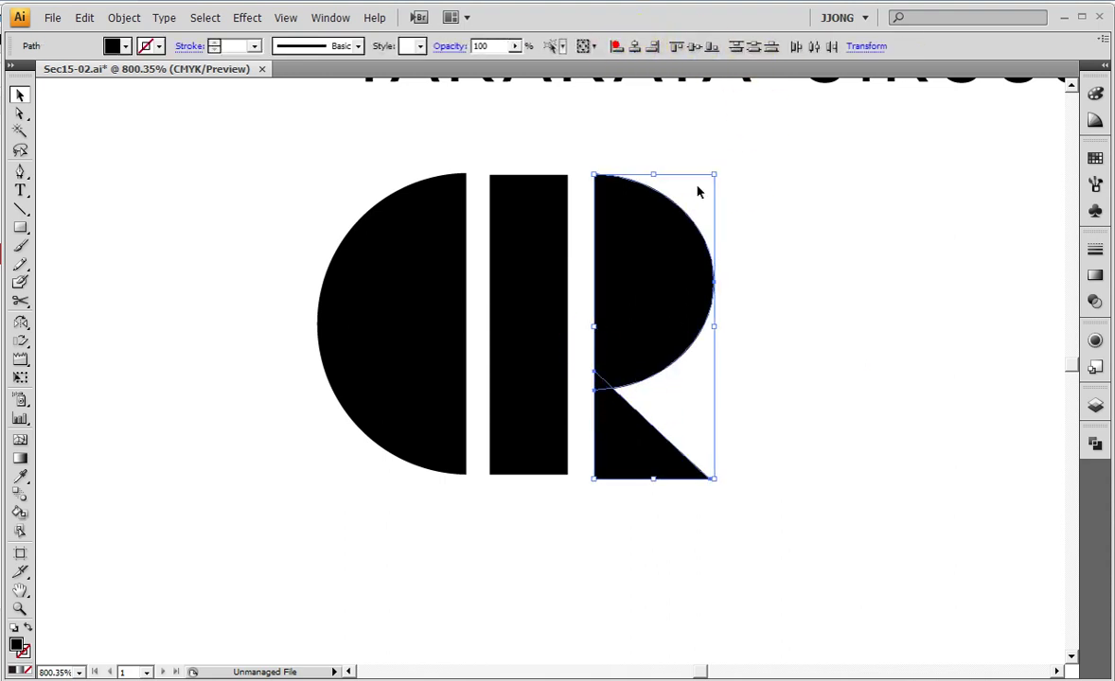
pyautogui.click(869, 411)
pyautogui.moveTo(667, 512); pyautogui.dragTo(577, 422)
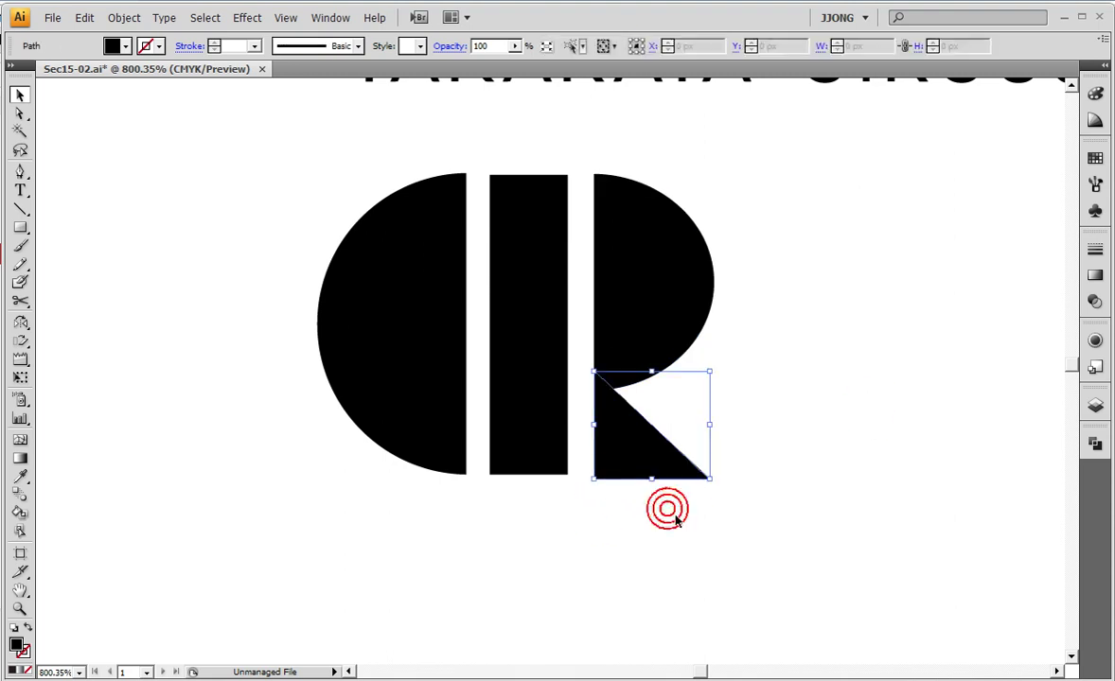
pyautogui.click(675, 536)
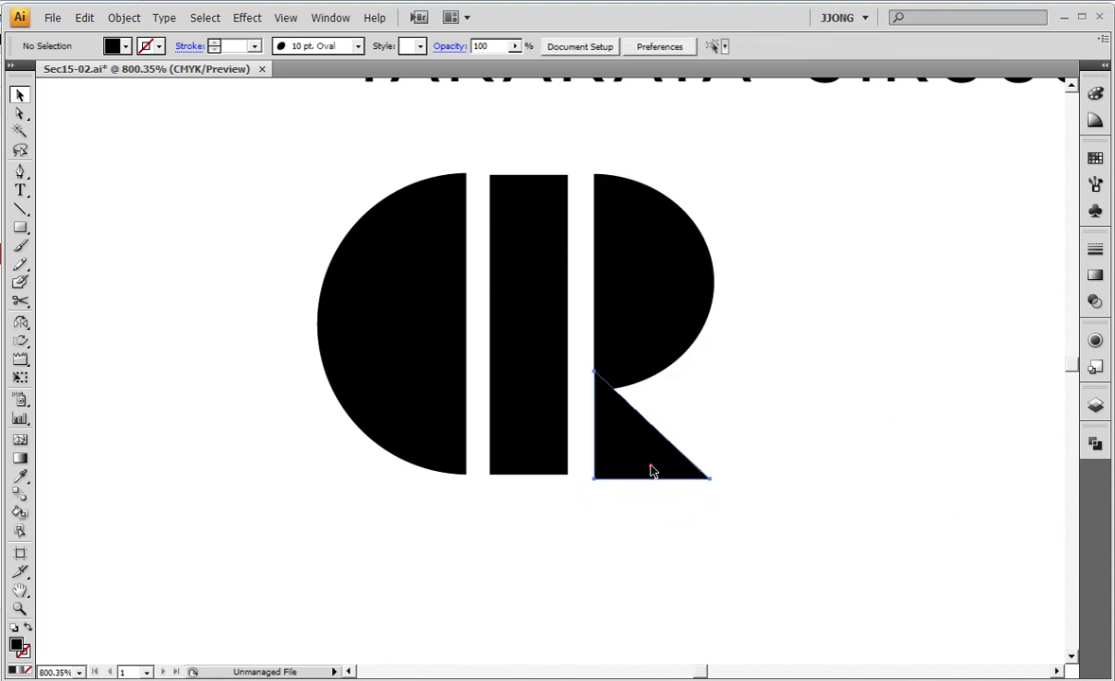
pyautogui.moveTo(655, 468)
pyautogui.mouseDown()
pyautogui.moveTo(610, 464)
pyautogui.moveTo(679, 457)
pyautogui.mouseUp()
pyautogui.click(652, 458)
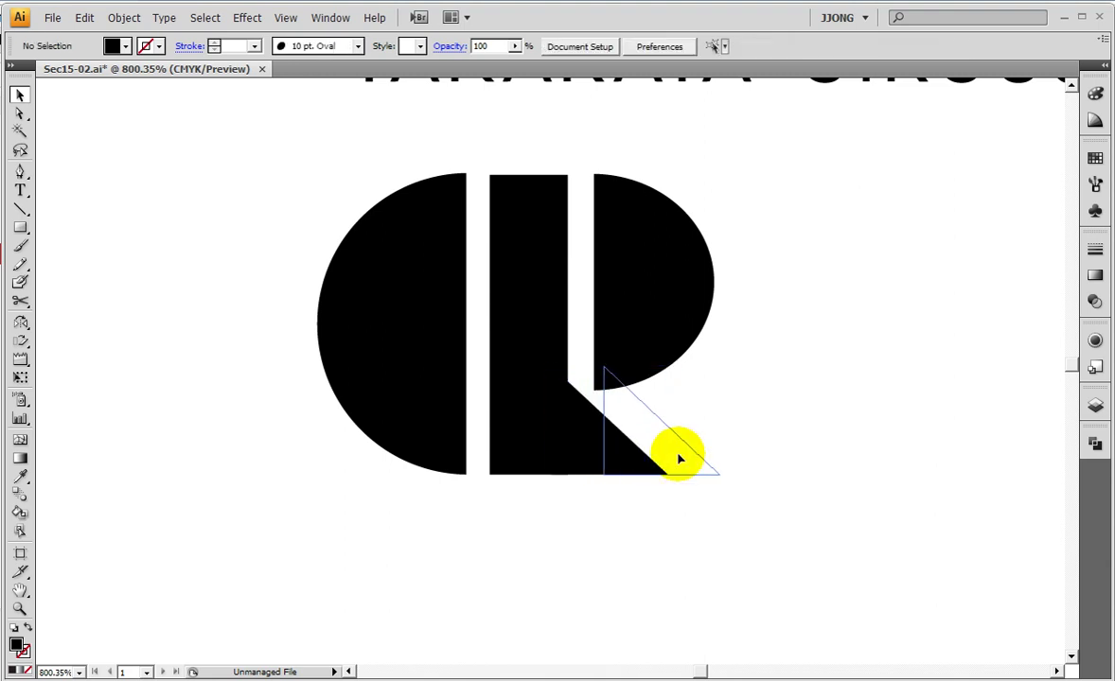
pyautogui.keyDown('shift'); pyautogui.click(597, 364); pyautogui.keyUp('shift')
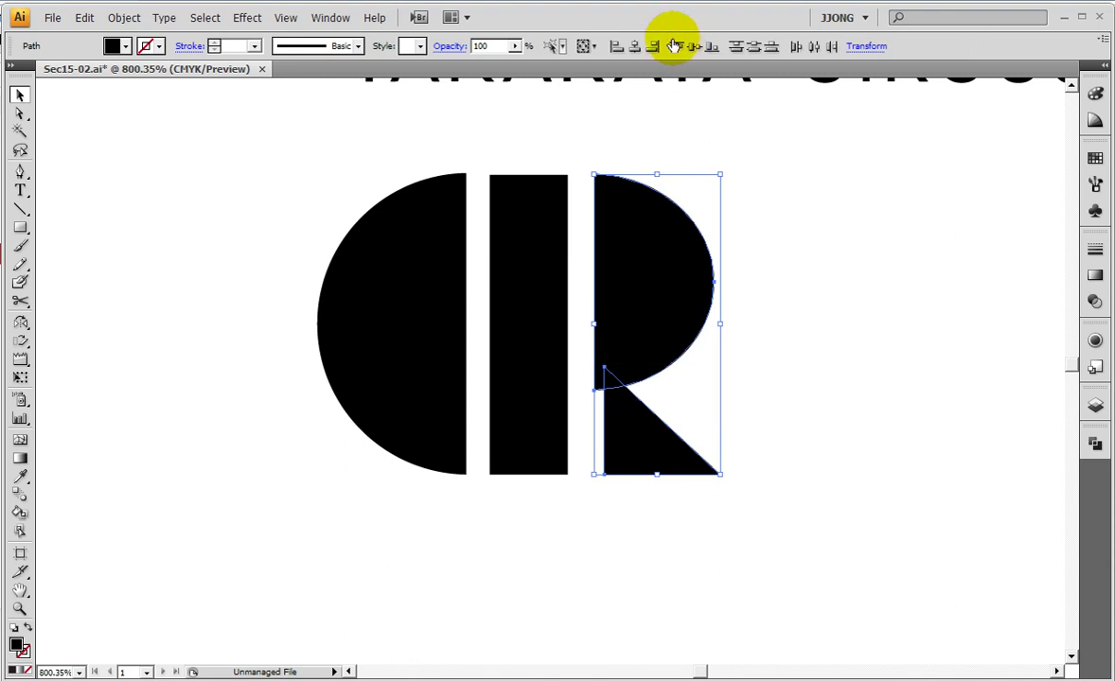
pyautogui.click(617, 46)
pyautogui.click(844, 365)
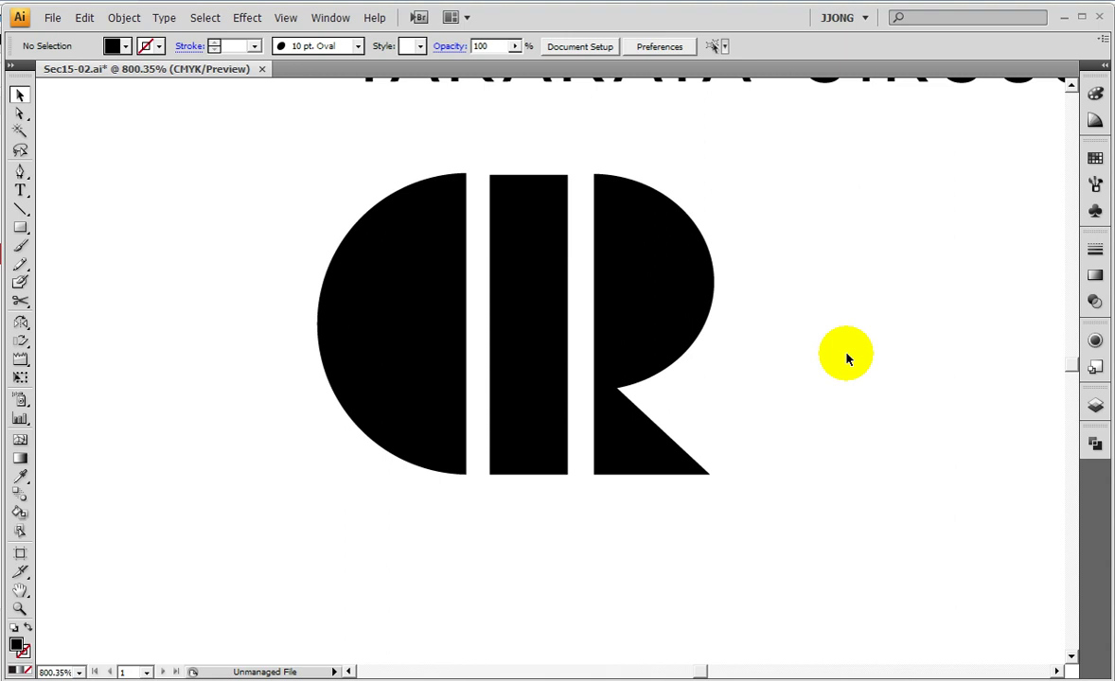
# Delete a spare duplicate of the triangle leg and switch to Outline view
pyautogui.moveTo(641, 441); pyautogui.dragTo(858, 441)
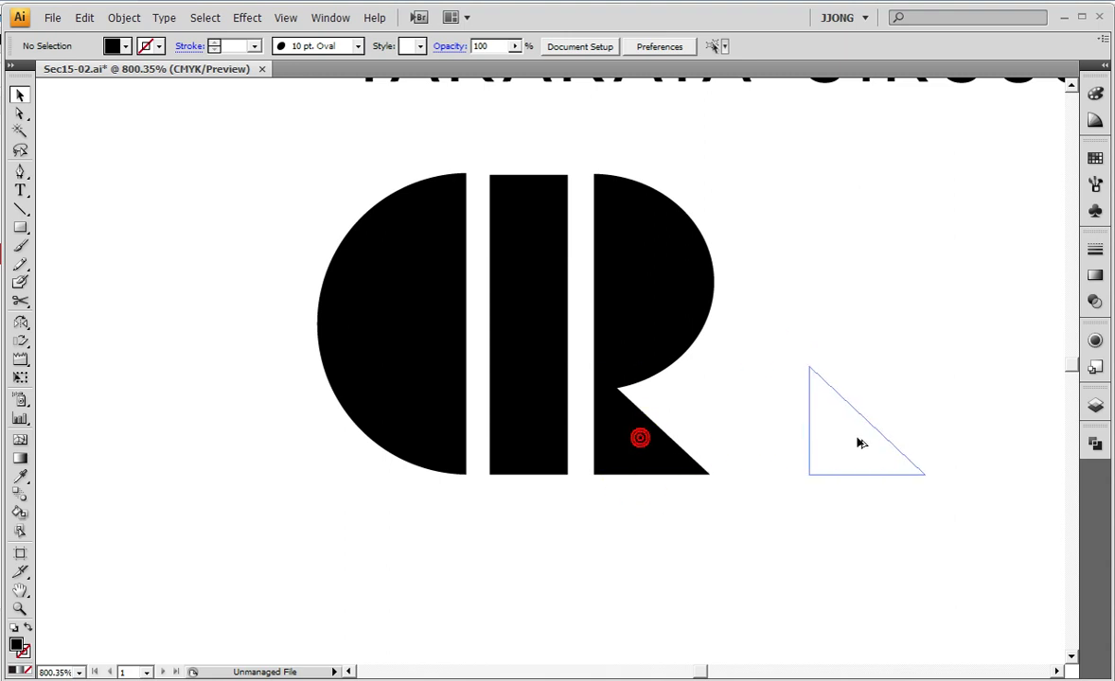
pyautogui.hotkey('ctrl', 'shift', 'b')
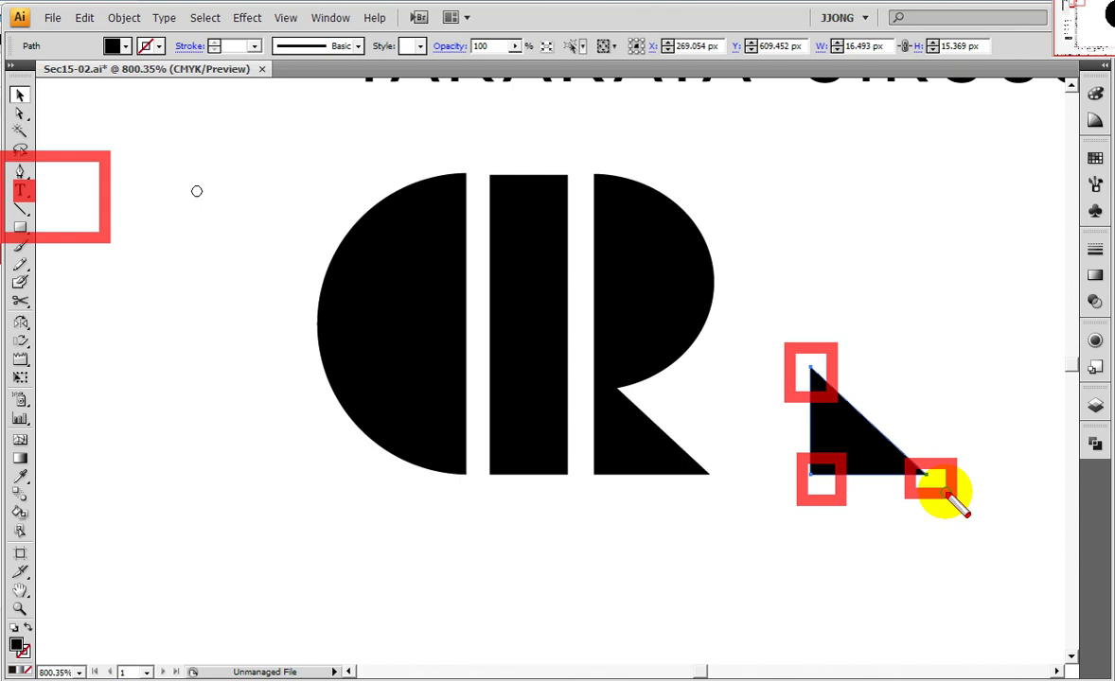
pyautogui.click(20, 95)
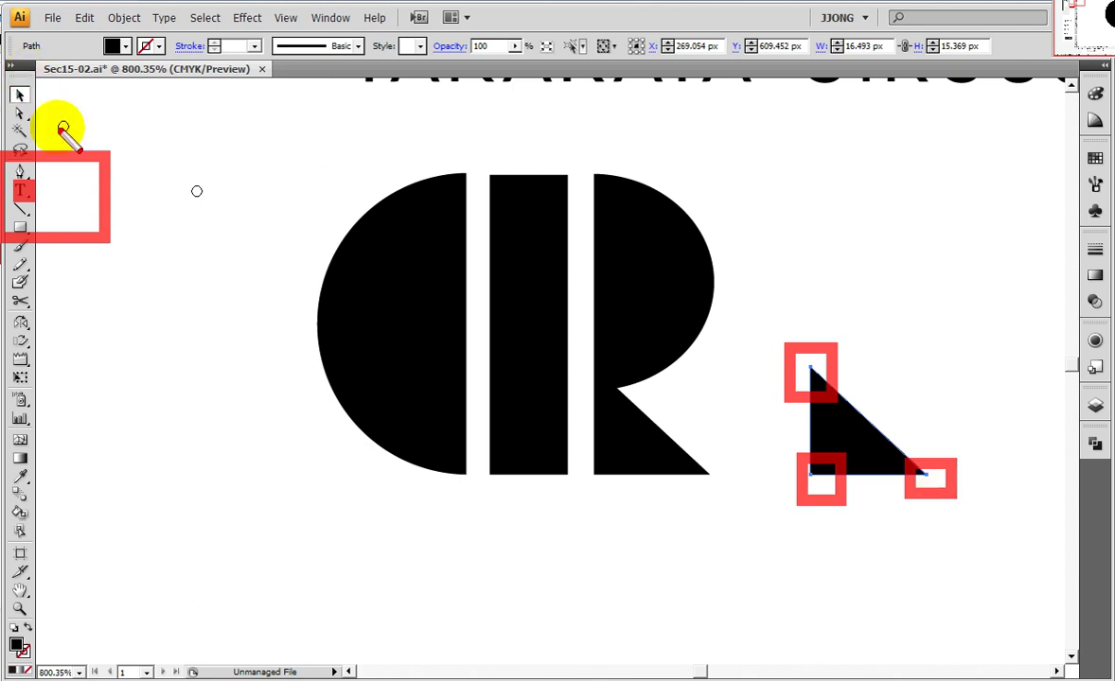
pyautogui.press('Delete')
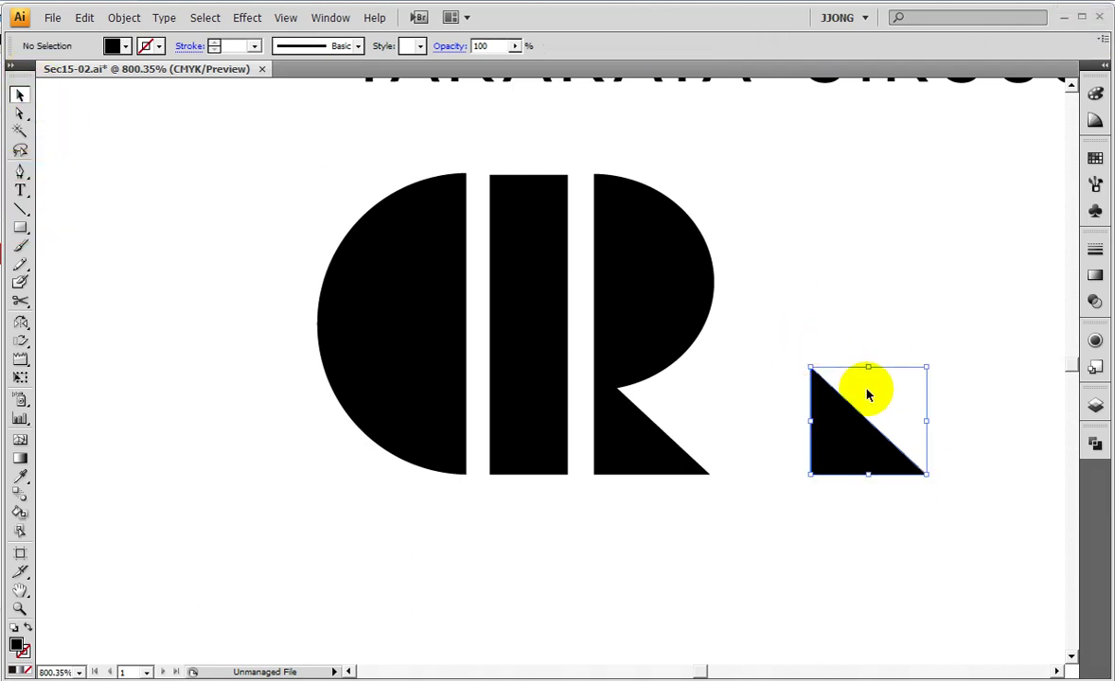
pyautogui.hotkey('ctrl', 'y')
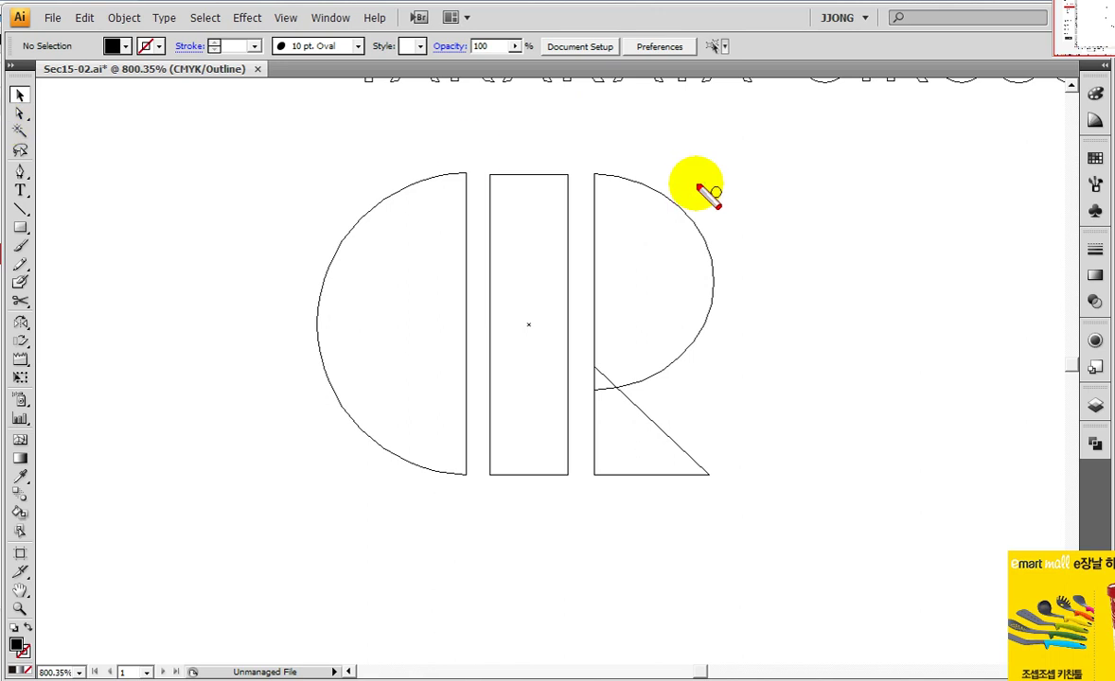
pyautogui.click(1095, 441)
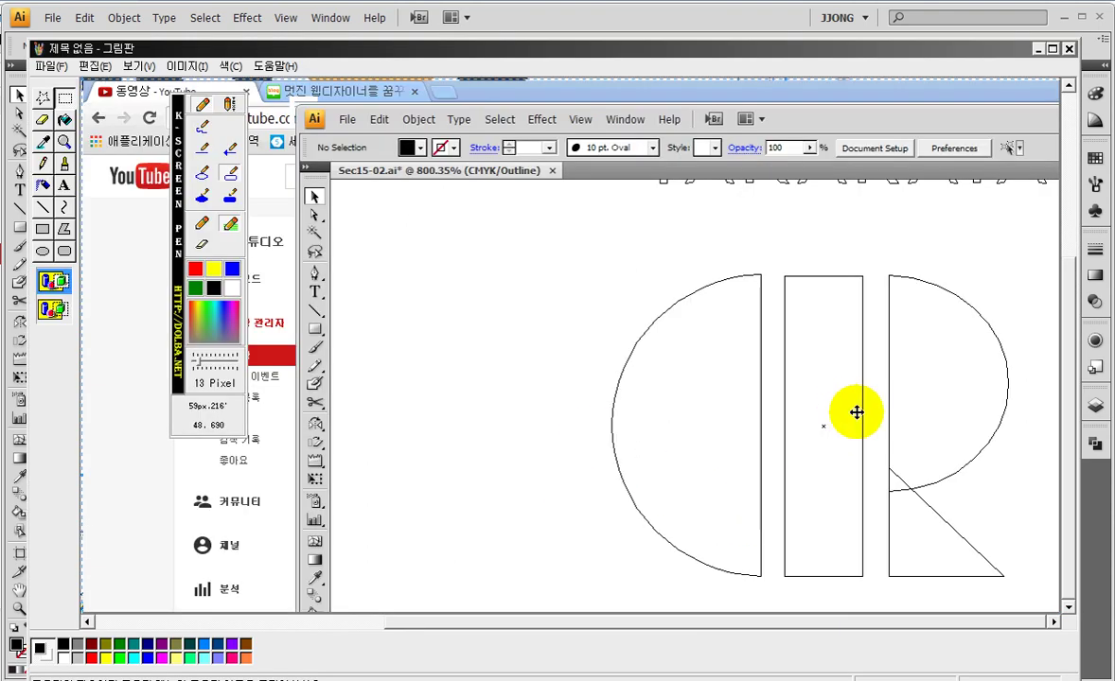
pyautogui.moveTo(564, 478); pyautogui.dragTo(379, 317)
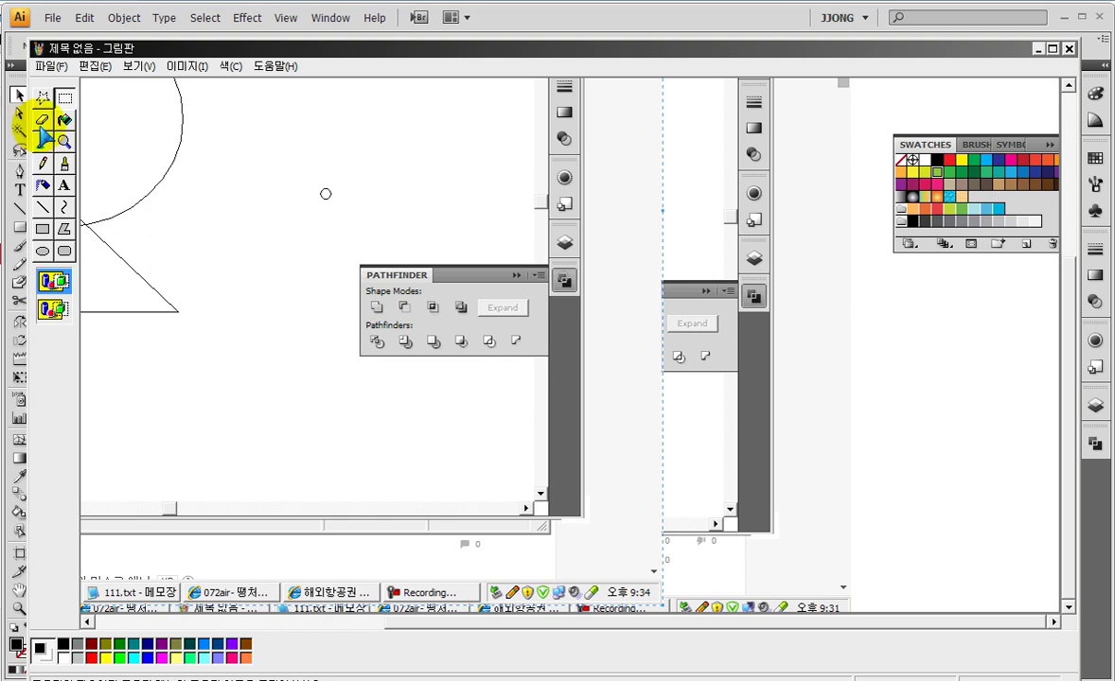
pyautogui.click(65, 142)
pyautogui.click(390, 310)
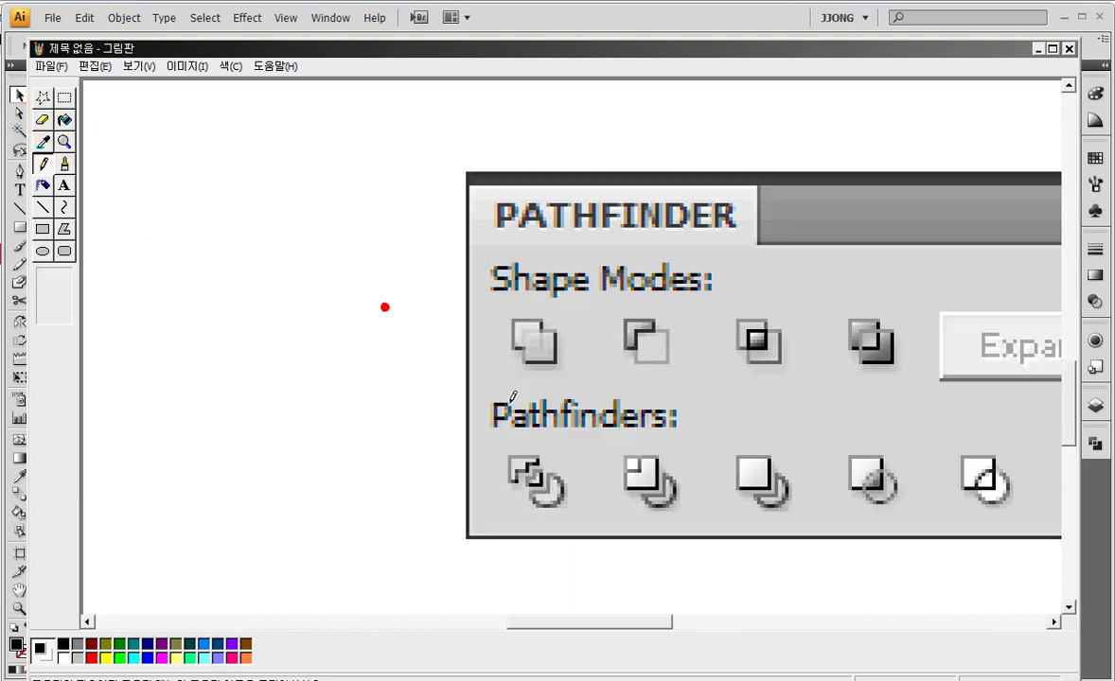
pyautogui.click(42, 164)
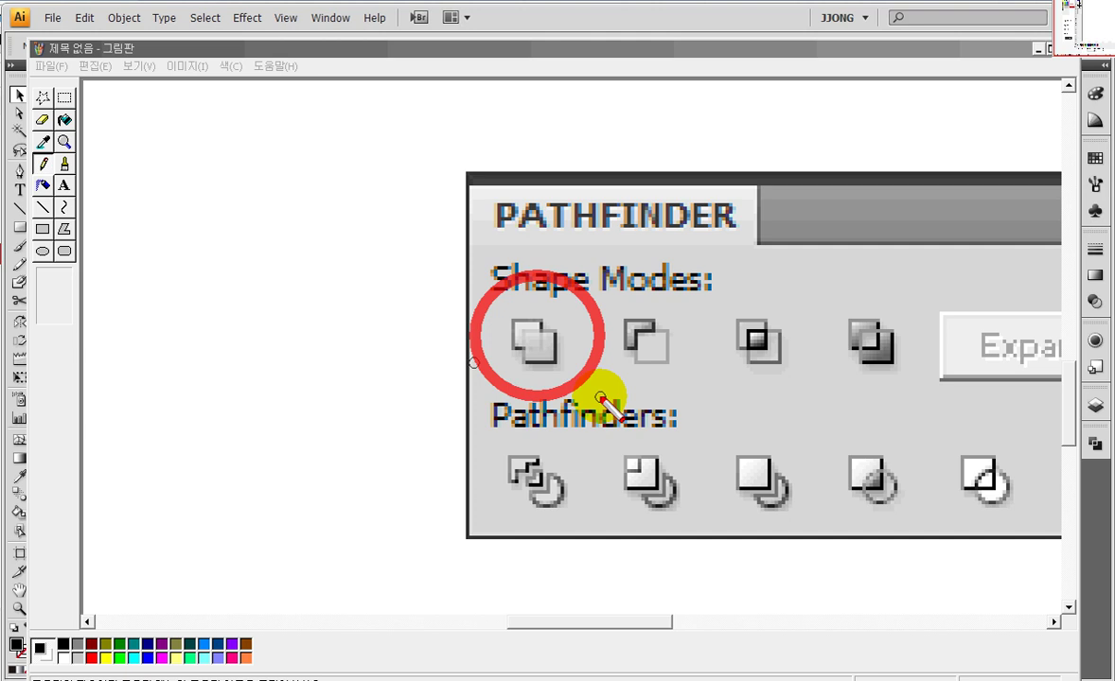
pyautogui.press('Escape')
pyautogui.click(547, 26)
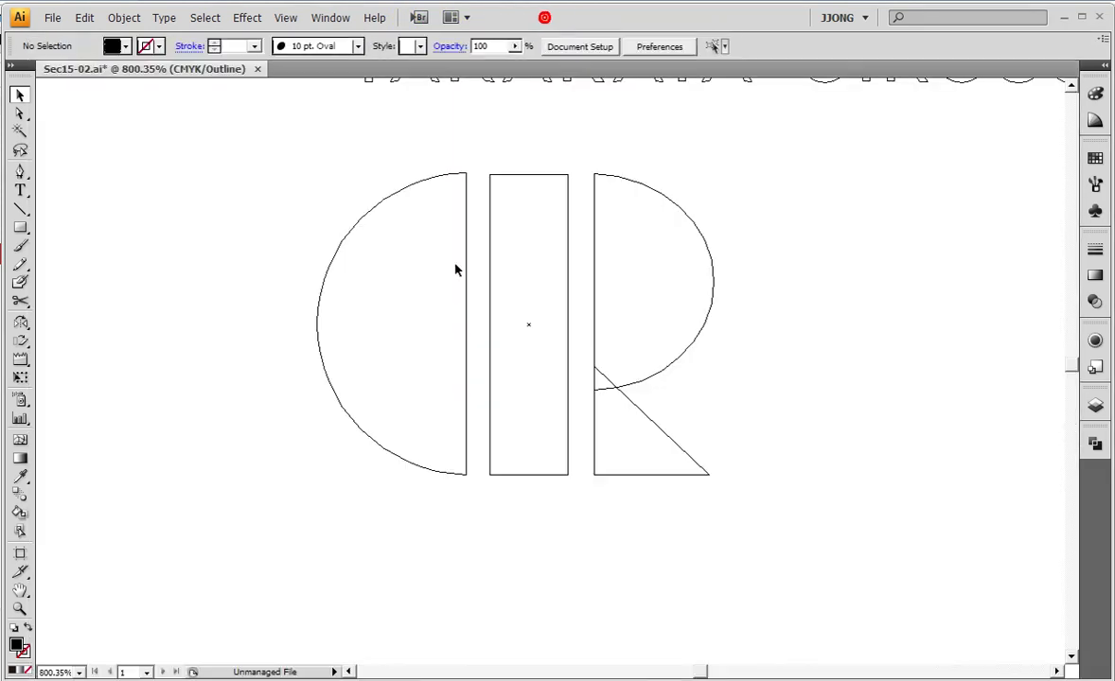
# Unite the R's pieces into one shape with Pathfinder and return to the filled preview
pyautogui.click(689, 342)
pyautogui.click(1095, 443)
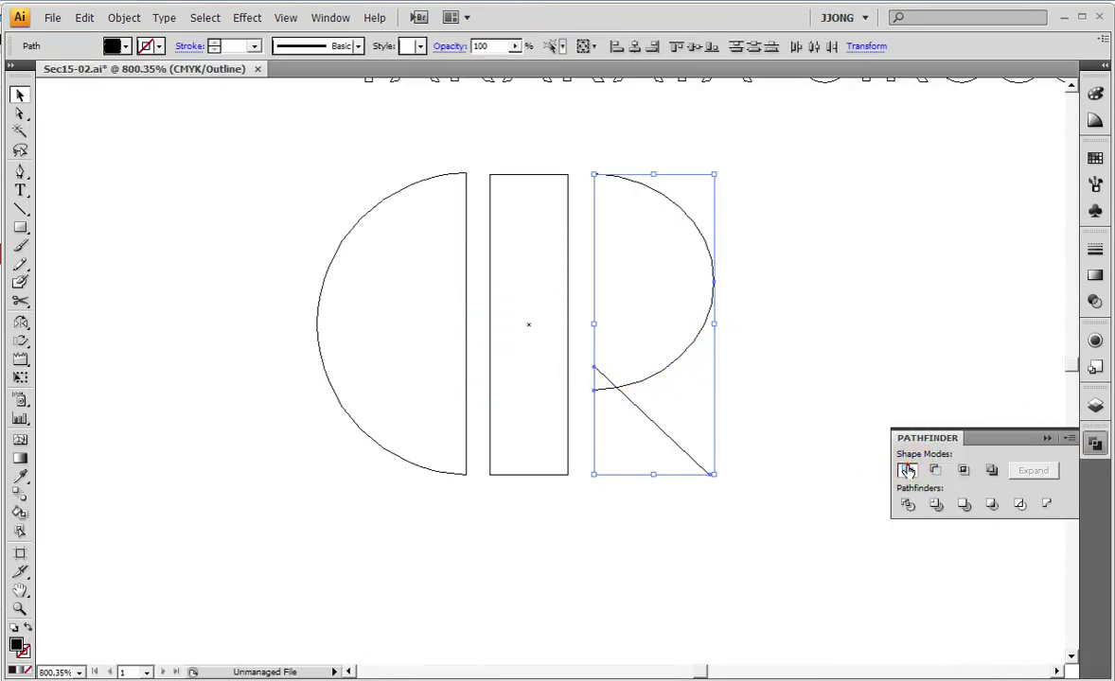
pyautogui.click(907, 470)
pyautogui.hotkey('ctrl', 'y')
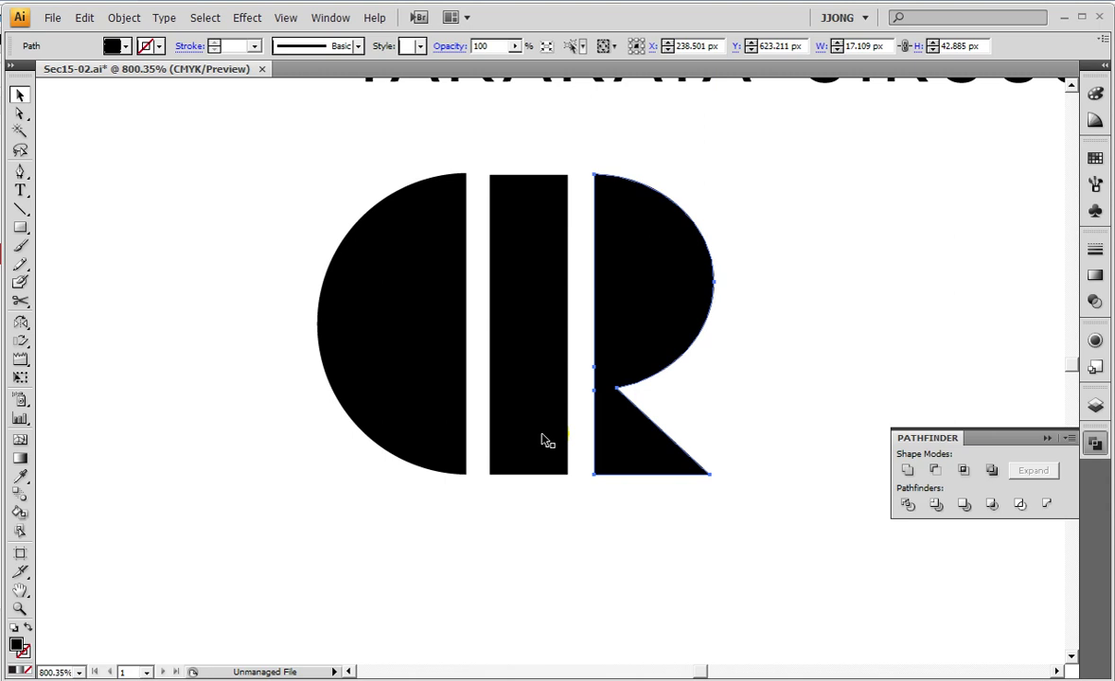
pyautogui.hotkey('ctrl', '1')
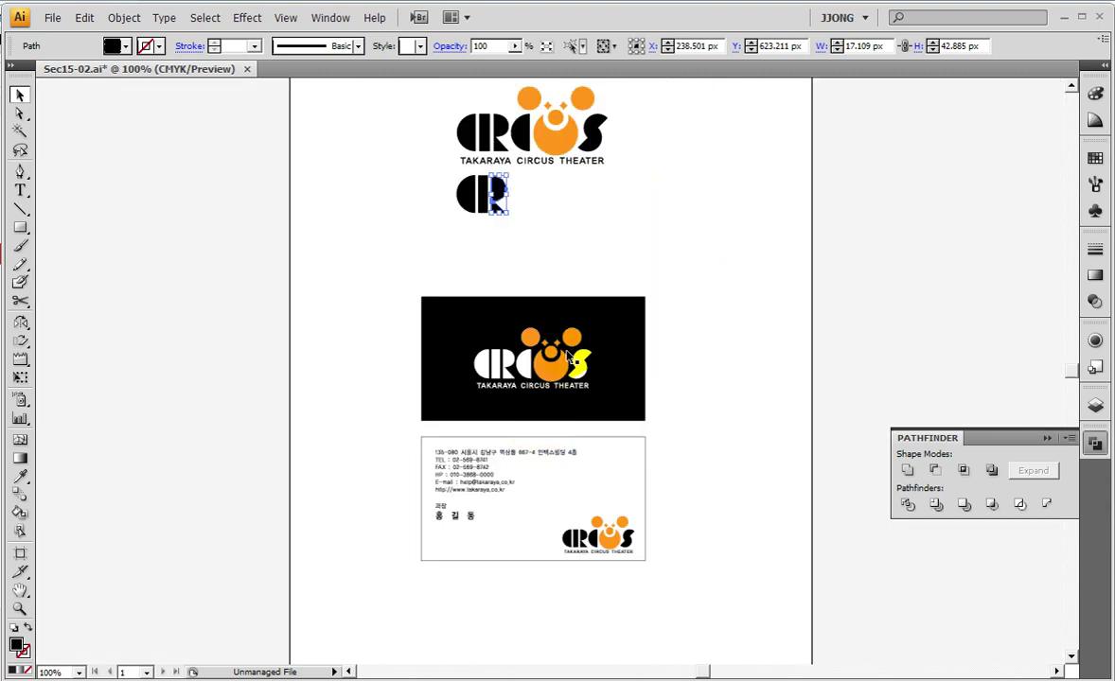
# Zoom in, copy the left half-circle to the right, and scale a copy smaller
pyautogui.click(20, 608)
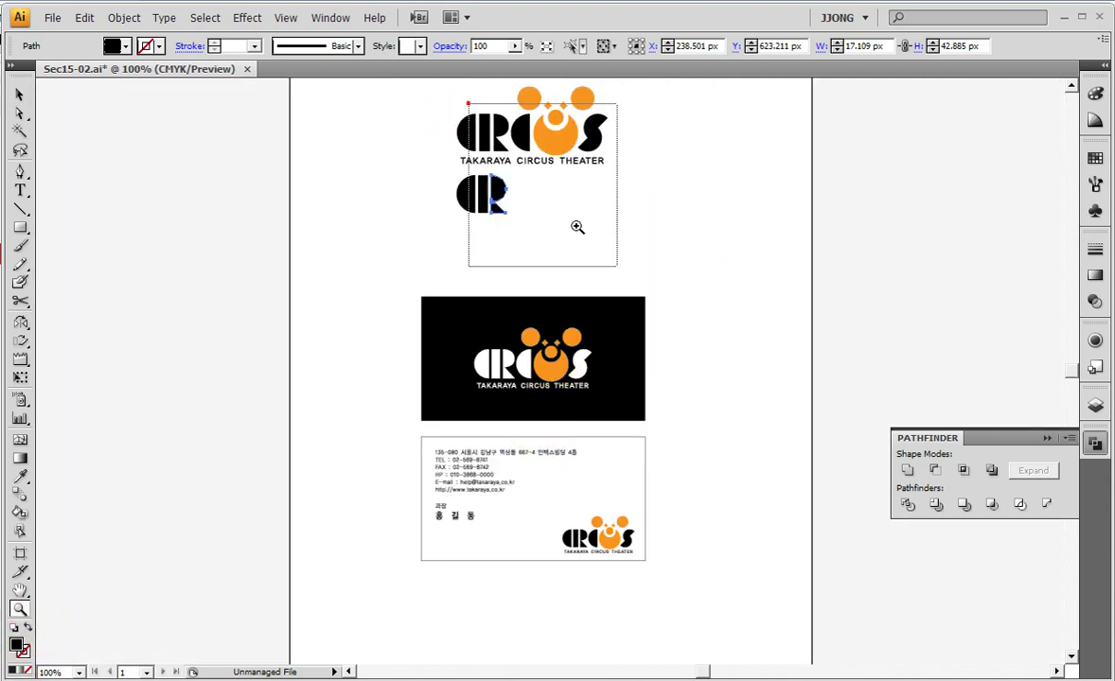
pyautogui.moveTo(467, 104); pyautogui.dragTo(516, 315)
pyautogui.click(19, 95)
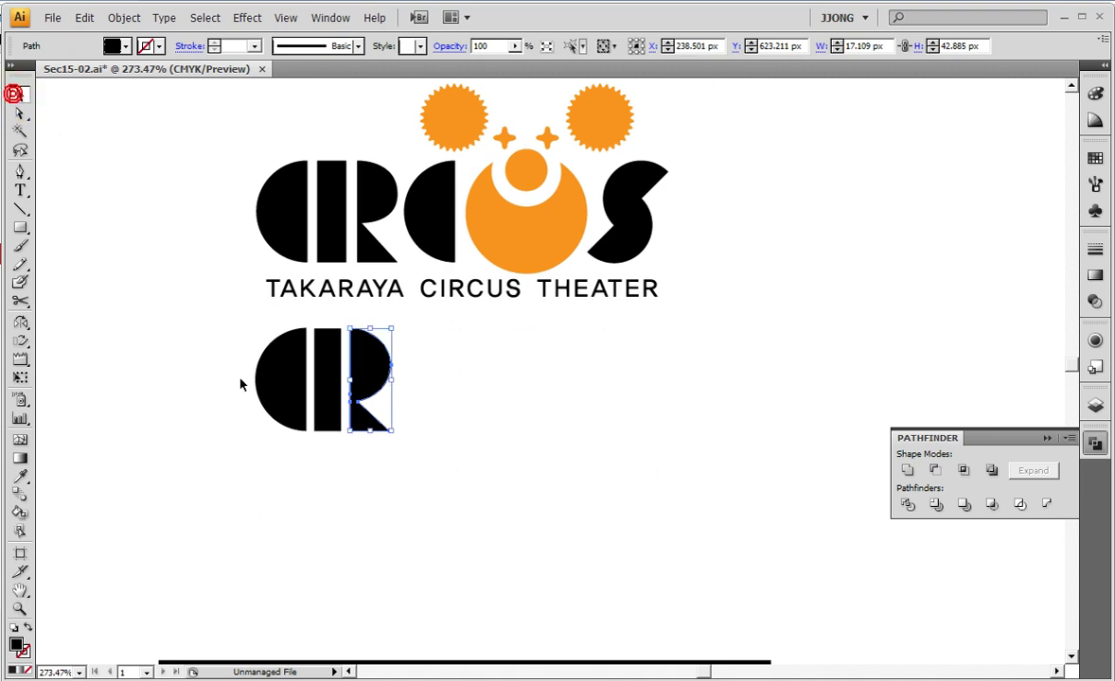
pyautogui.moveTo(296, 377)
pyautogui.mouseDown()
pyautogui.moveTo(613, 394)
pyautogui.moveTo(577, 397)
pyautogui.mouseUp()
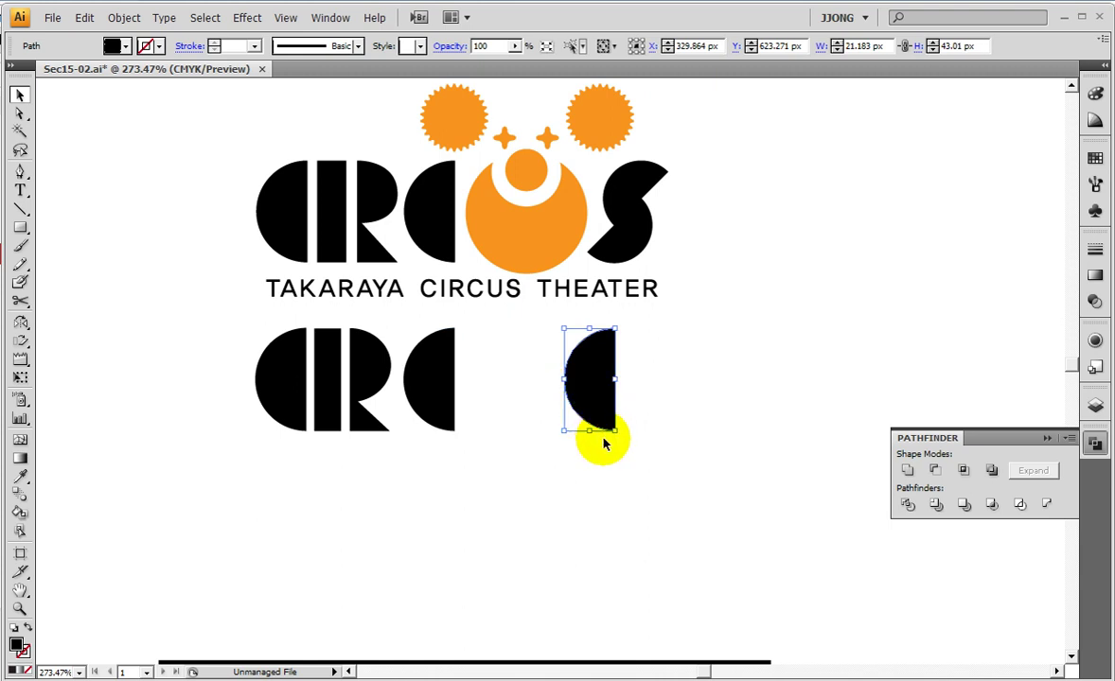
pyautogui.moveTo(615, 432); pyautogui.dragTo(596, 392)
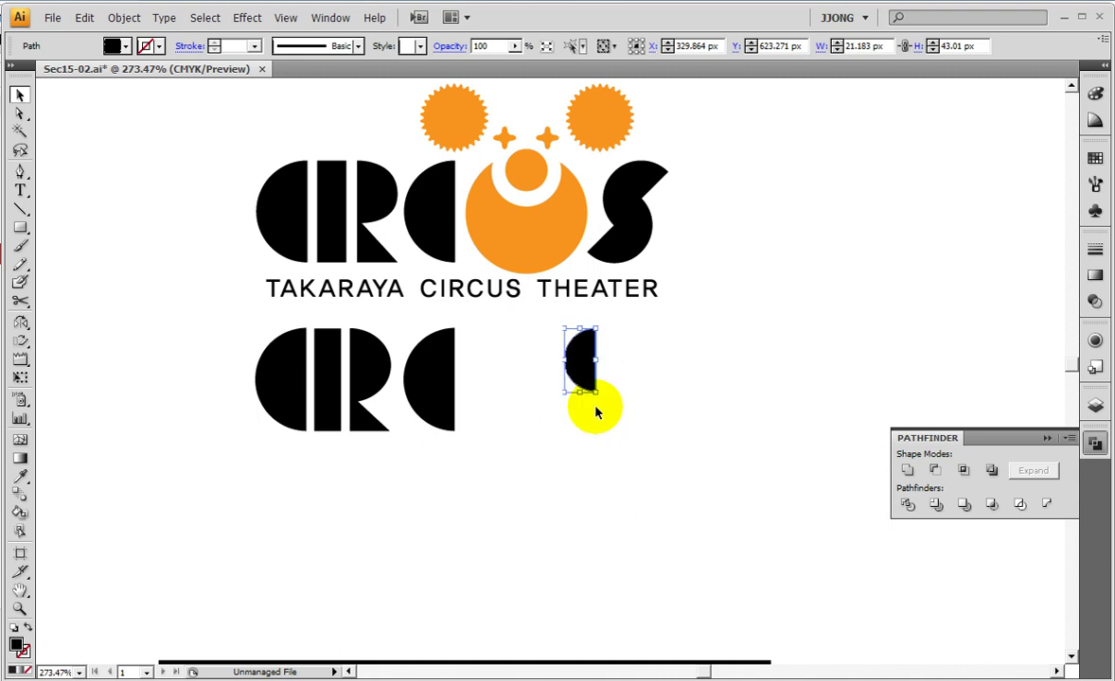
pyautogui.click(509, 492)
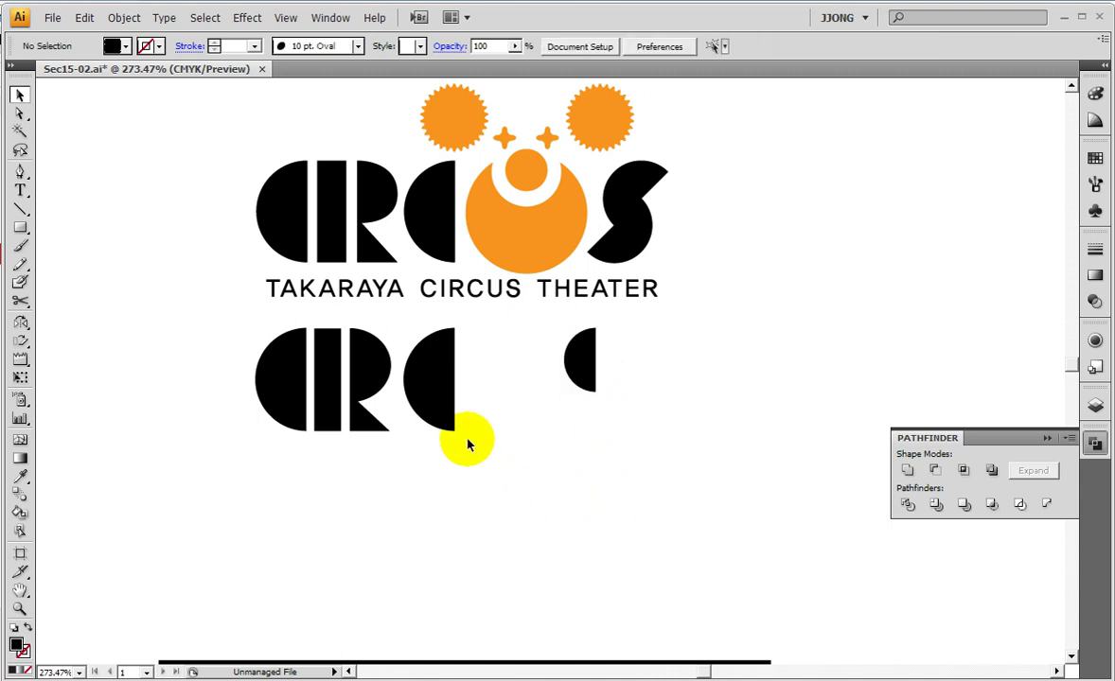
# Shift the small half-circle further right and zoom in on it
pyautogui.moveTo(581, 378); pyautogui.dragTo(616, 376)
pyautogui.click(20, 608)
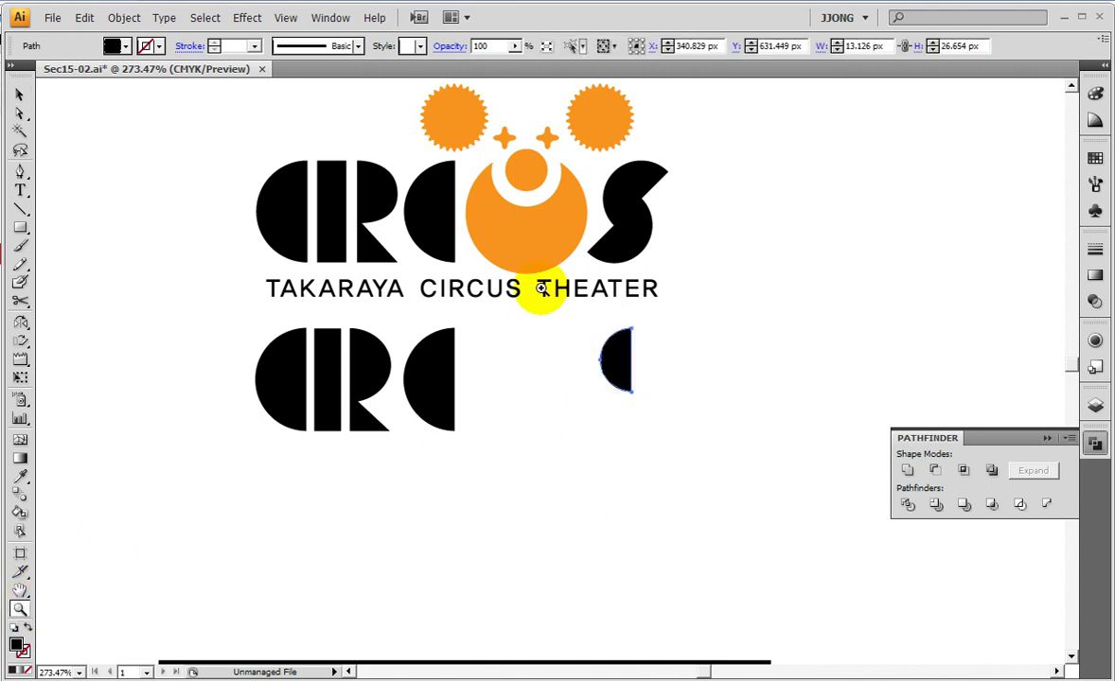
pyautogui.click(548, 294)
pyautogui.click(1045, 437)
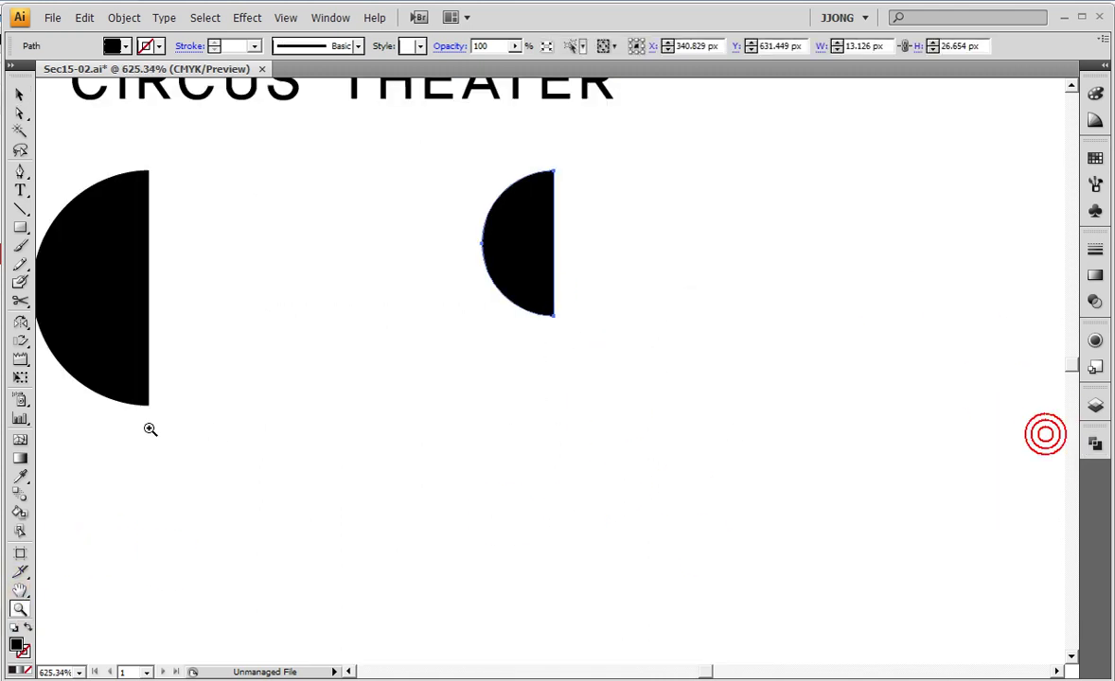
pyautogui.click(21, 323)
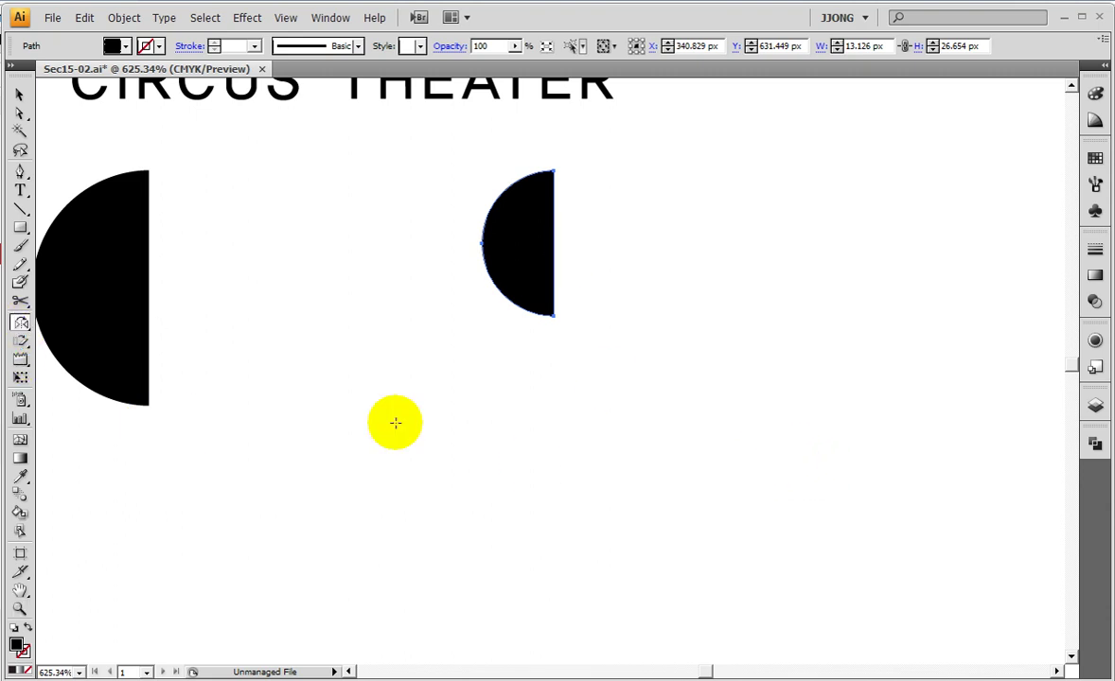
pyautogui.moveTo(605, 385); pyautogui.dragTo(230, 462)
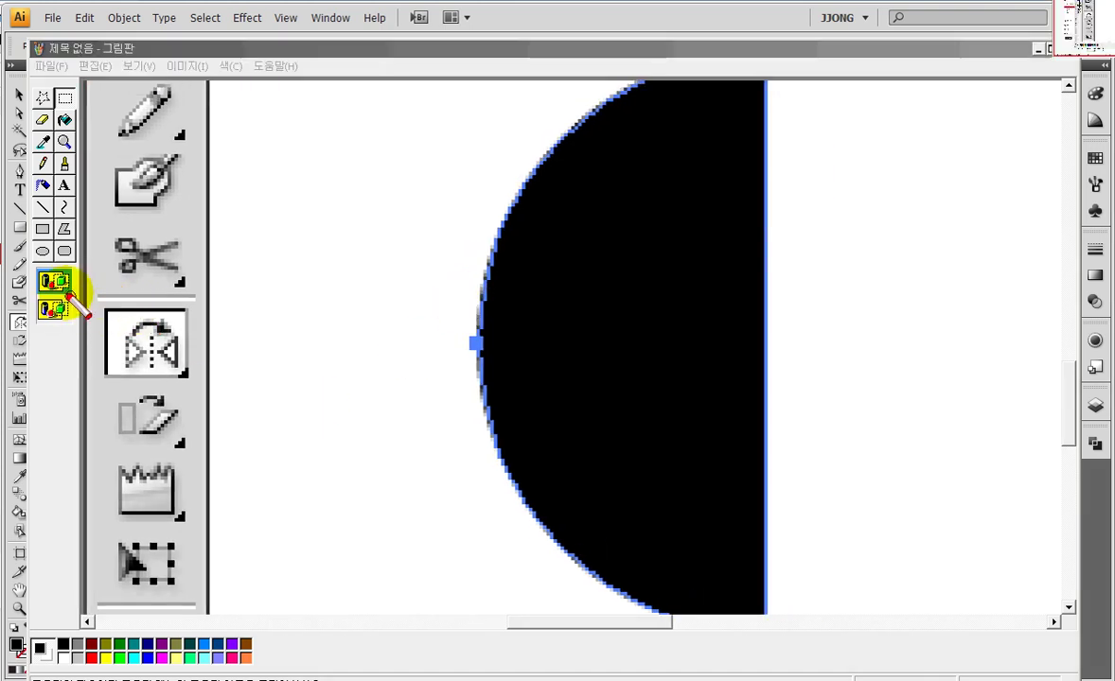
# In Paint, sketch the mirror axis along the half-circle's flat edge, then clear it and return
pyautogui.moveTo(70, 284); pyautogui.dragTo(212, 407)
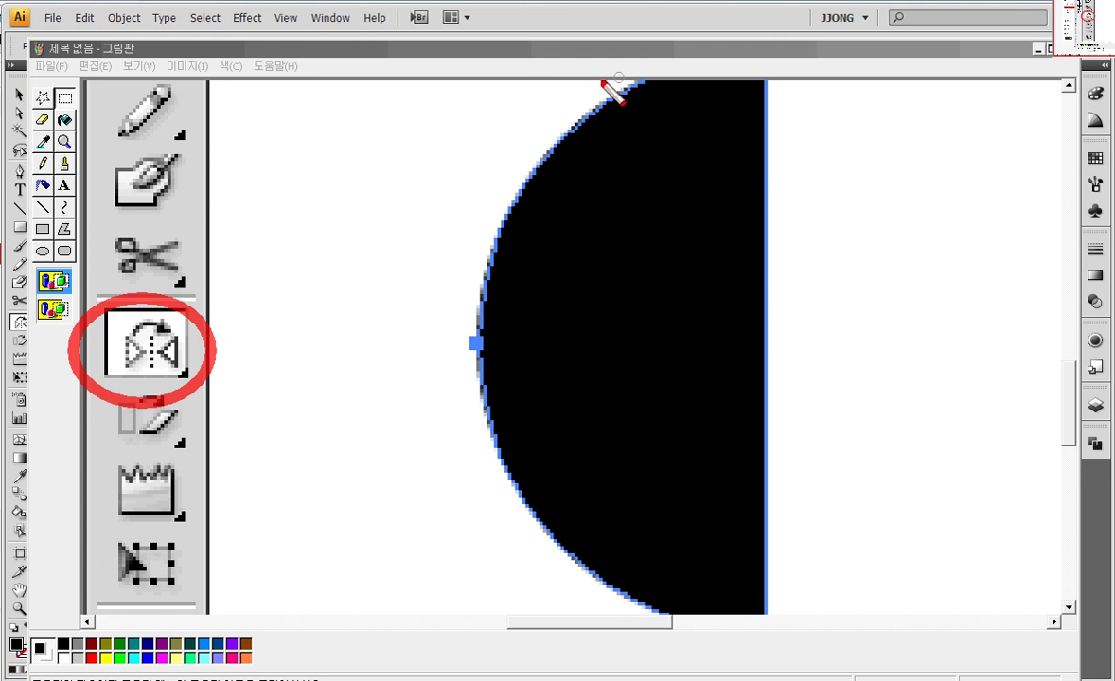
pyautogui.moveTo(792, 66)
pyautogui.mouseDown()
pyautogui.moveTo(769, 135)
pyautogui.moveTo(773, 249)
pyautogui.mouseUp()
pyautogui.moveTo(778, 277)
pyautogui.mouseDown()
pyautogui.moveTo(752, 352)
pyautogui.moveTo(750, 679)
pyautogui.mouseUp()
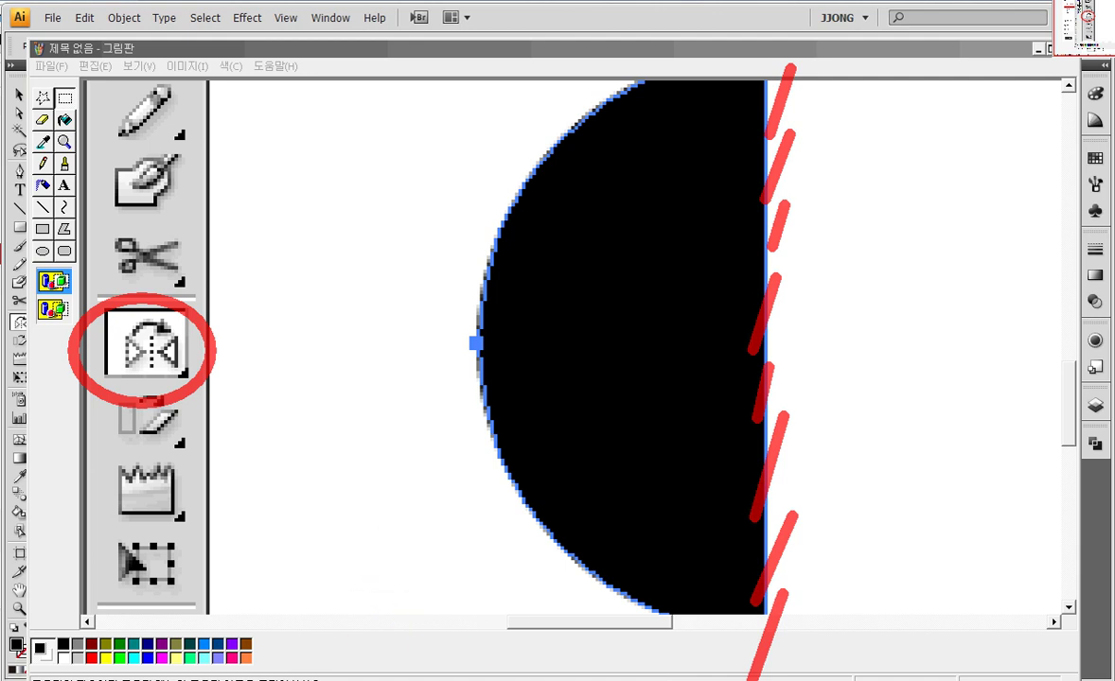
pyautogui.press('Escape')
pyautogui.hotkey('alt', 'Tab')
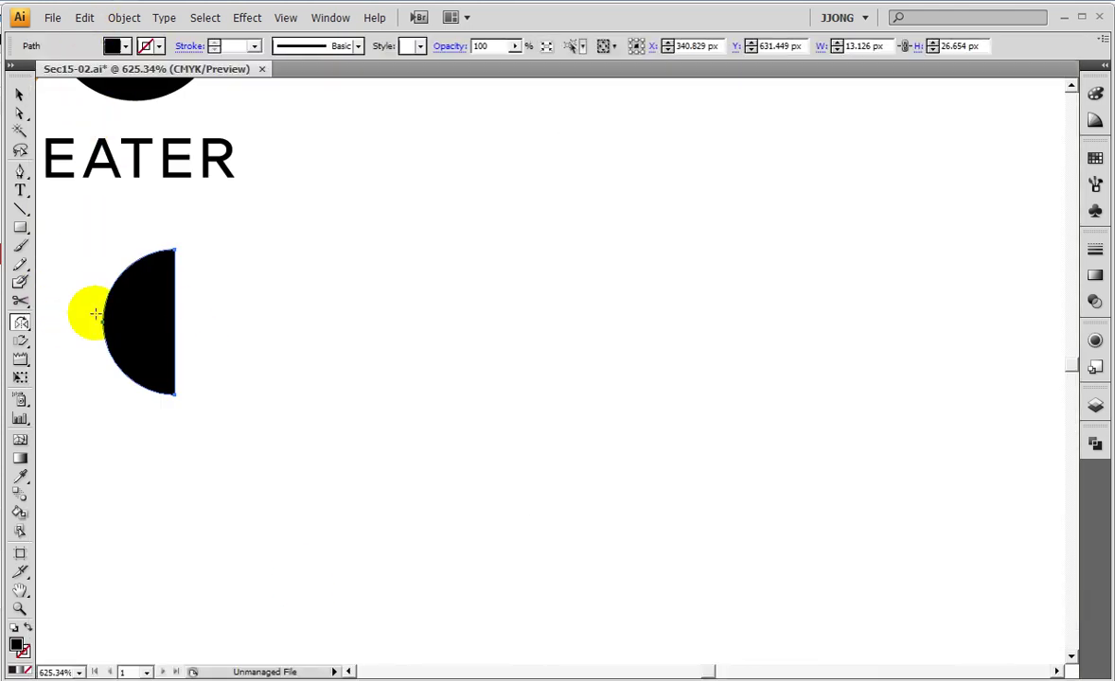
# Reflect a copy of the half-circle across the vertical axis and zoom in on it
pyautogui.keyDown('alt'); pyautogui.click(173, 322); pyautogui.keyUp('alt')
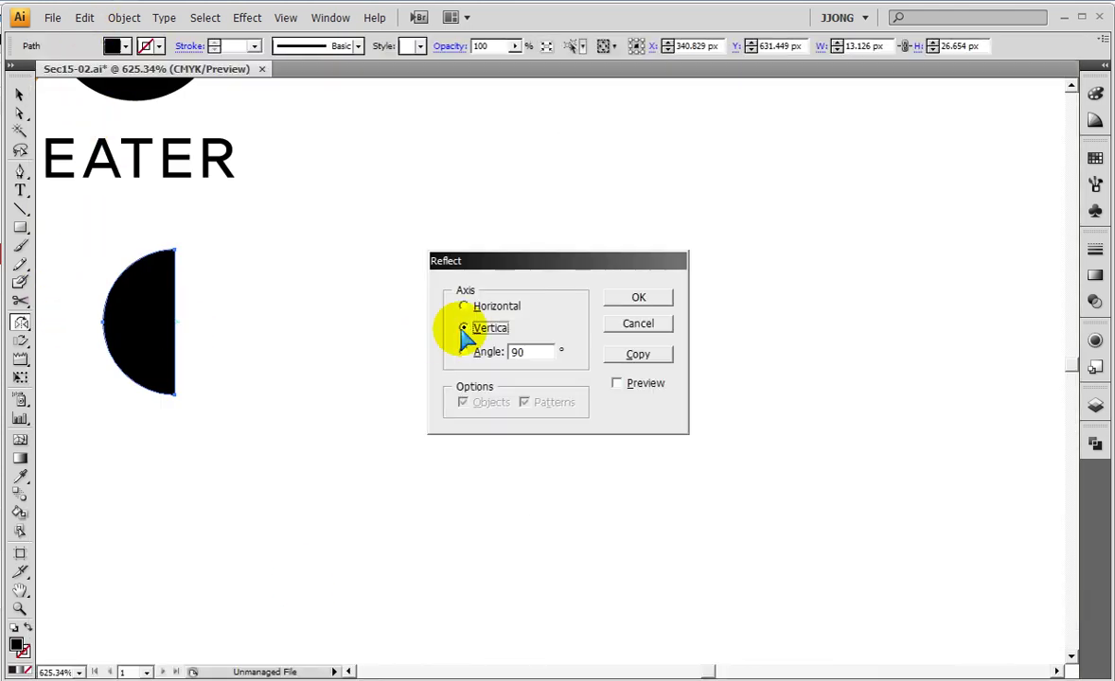
pyautogui.click(616, 383)
pyautogui.click(616, 383)
pyautogui.click(616, 383)
pyautogui.click(616, 384)
pyautogui.click(624, 354)
pyautogui.moveTo(387, 386); pyautogui.dragTo(541, 386)
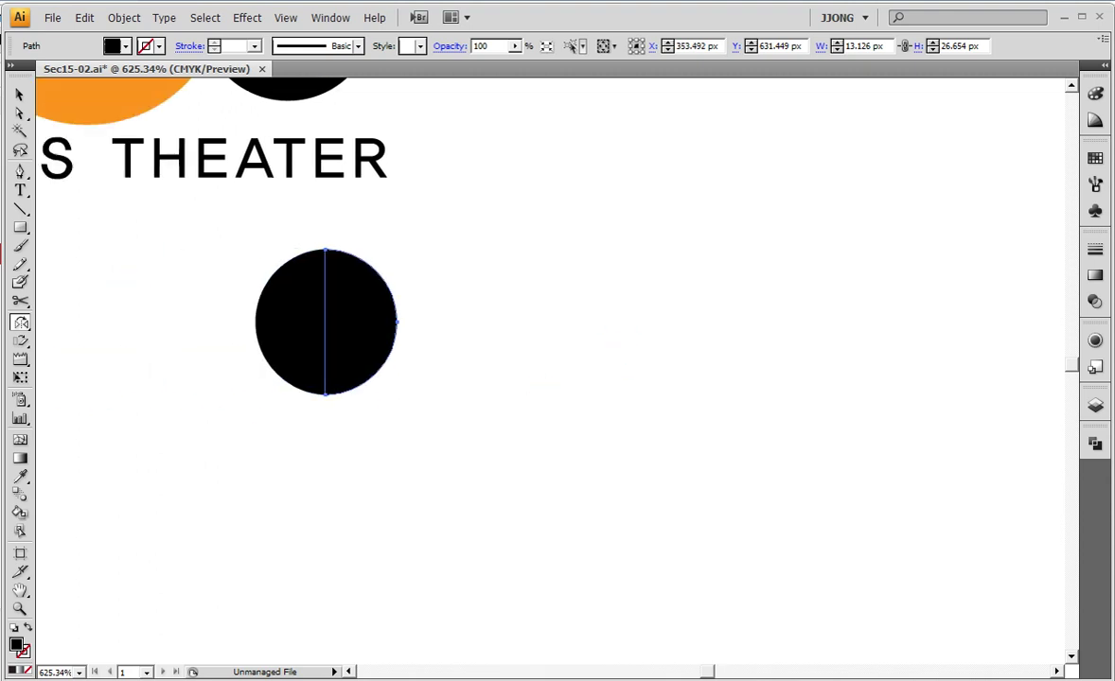
pyautogui.click(19, 609)
pyautogui.click(181, 225)
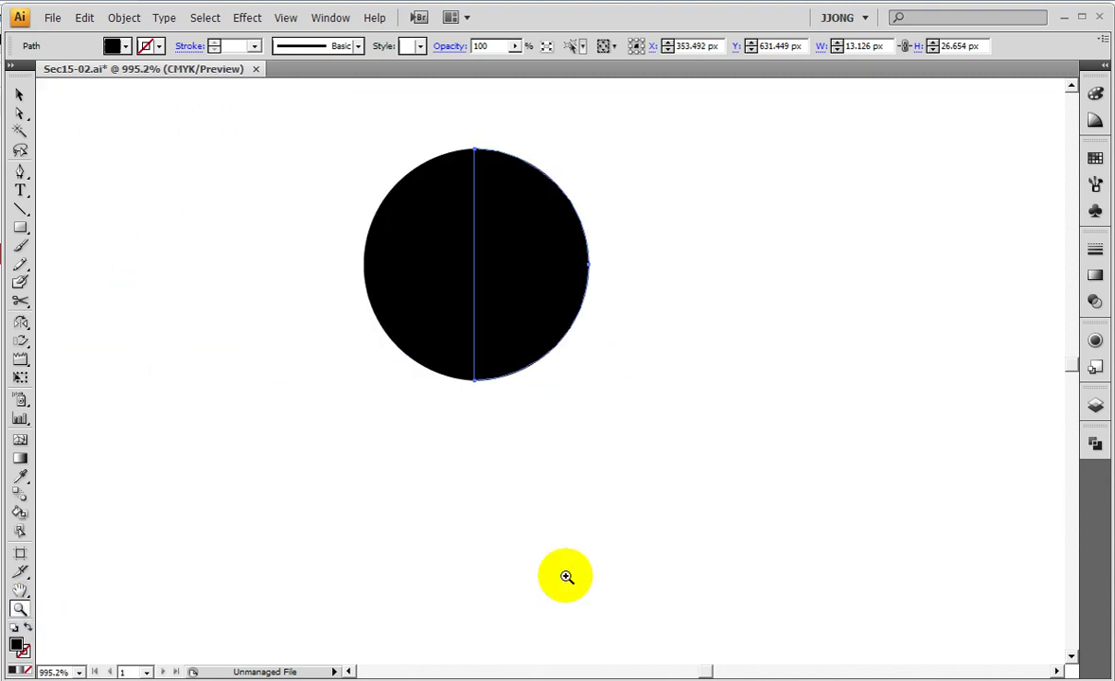
# Offset the right half-circle vertically from the left half with arrow-key nudges
pyautogui.press('Down')
pyautogui.press('Down')
pyautogui.press('Down')
pyautogui.press('Down')
pyautogui.press('Down')
pyautogui.press('Down')
pyautogui.press('Down')
pyautogui.press('Down')
pyautogui.press('Down')
pyautogui.press('Up')
pyautogui.press('Up')
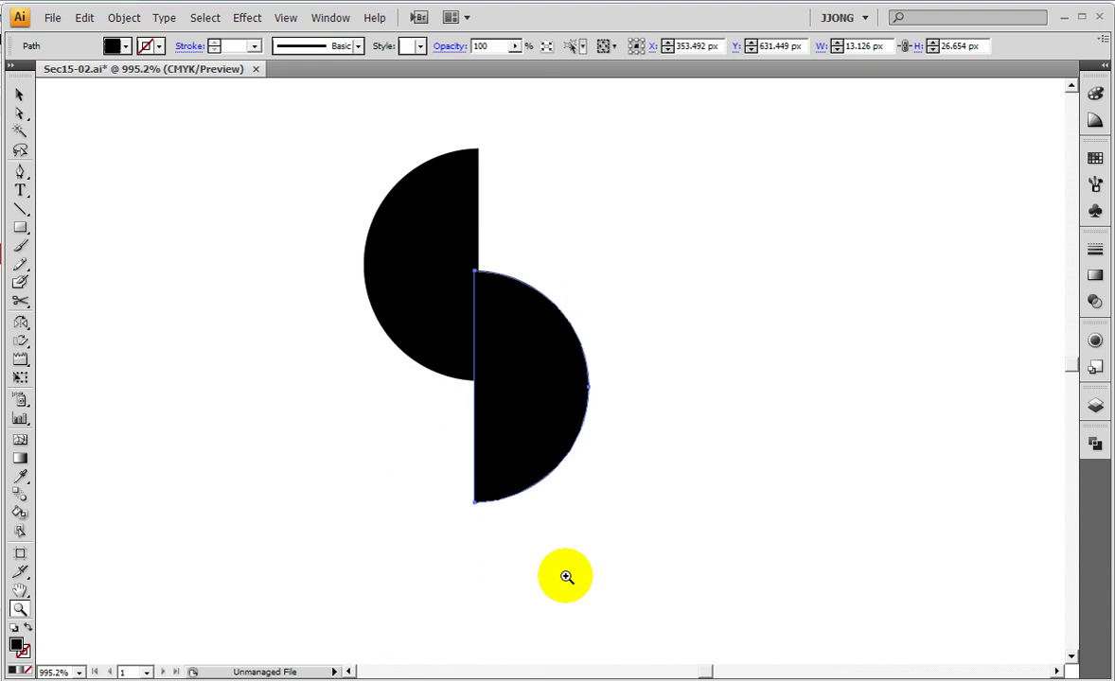
pyautogui.press('Up')
pyautogui.press('Up')
pyautogui.click(20, 94)
pyautogui.click(939, 268)
# Butt the right half flush against the left half and Unite both into one S
pyautogui.moveTo(596, 336); pyautogui.dragTo(535, 330)
pyautogui.moveTo(275, 150); pyautogui.dragTo(596, 502)
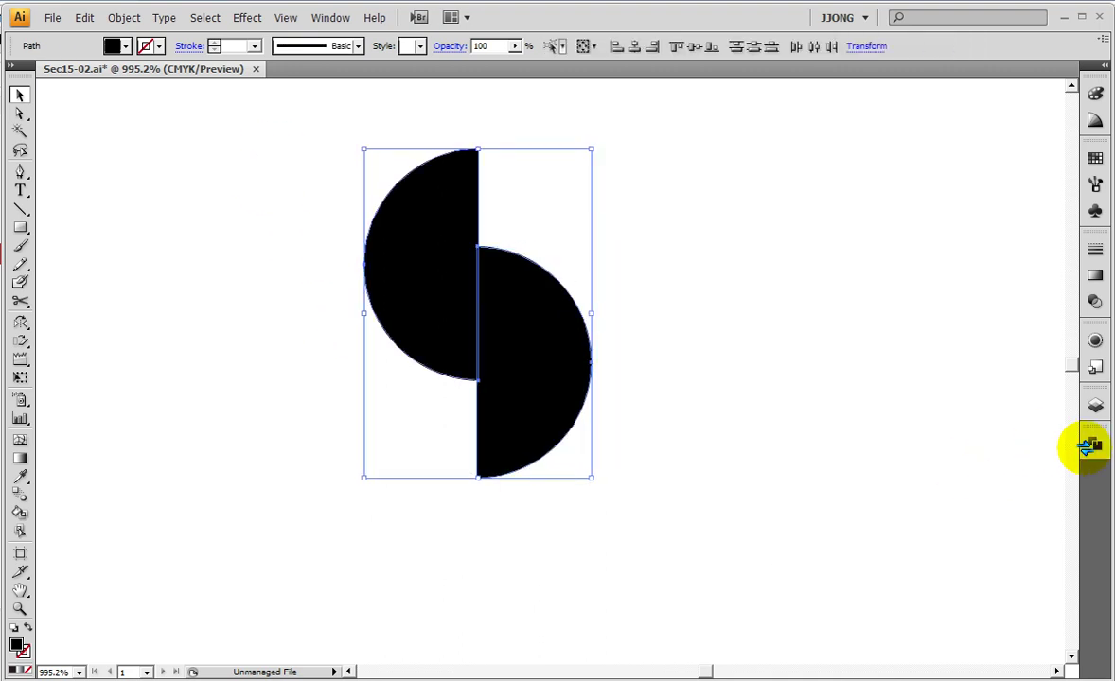
pyautogui.click(1094, 443)
pyautogui.click(905, 471)
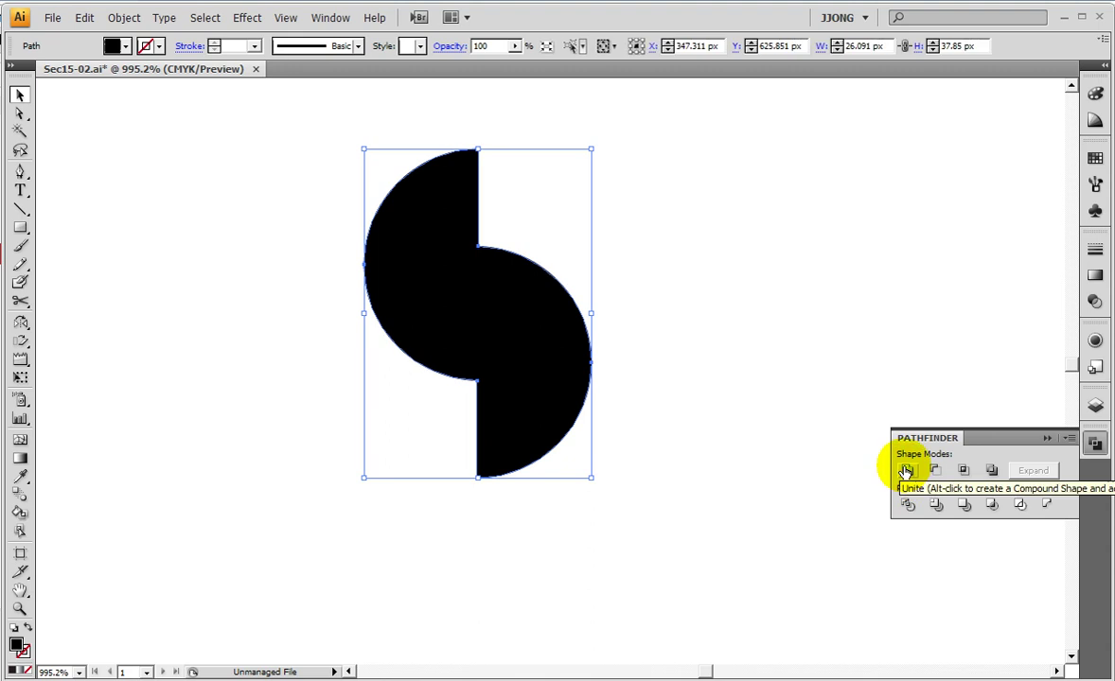
# Switch to Outline view and make a series of drags around the merged S
pyautogui.hotkey('ctrl', 'y')
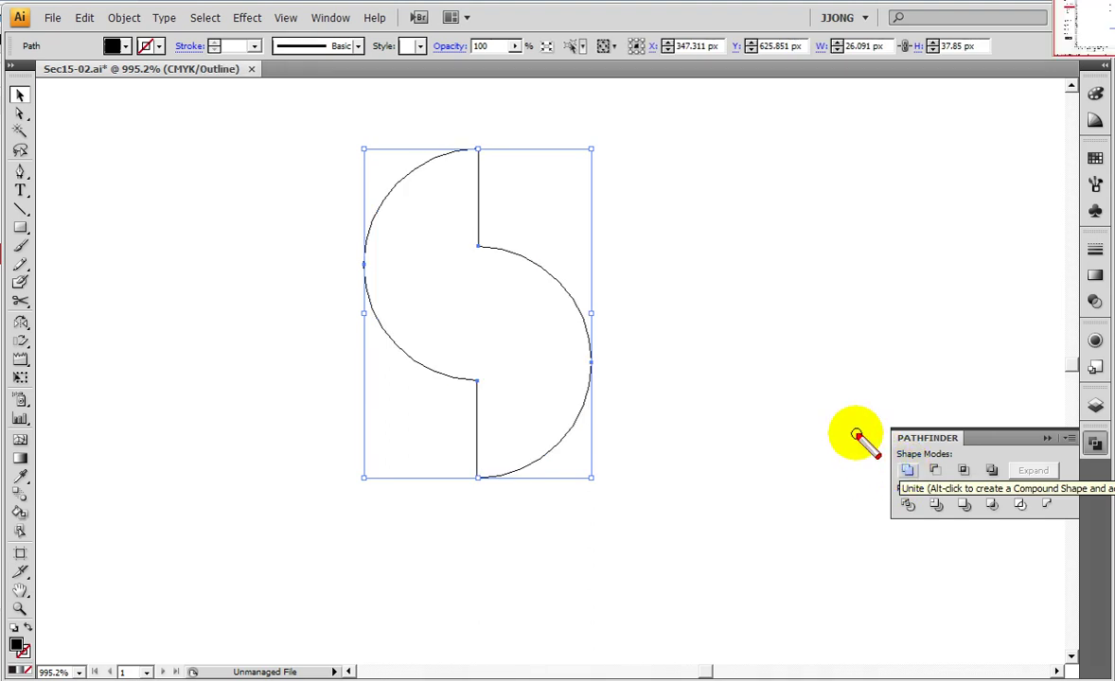
pyautogui.moveTo(856, 435); pyautogui.dragTo(907, 468)
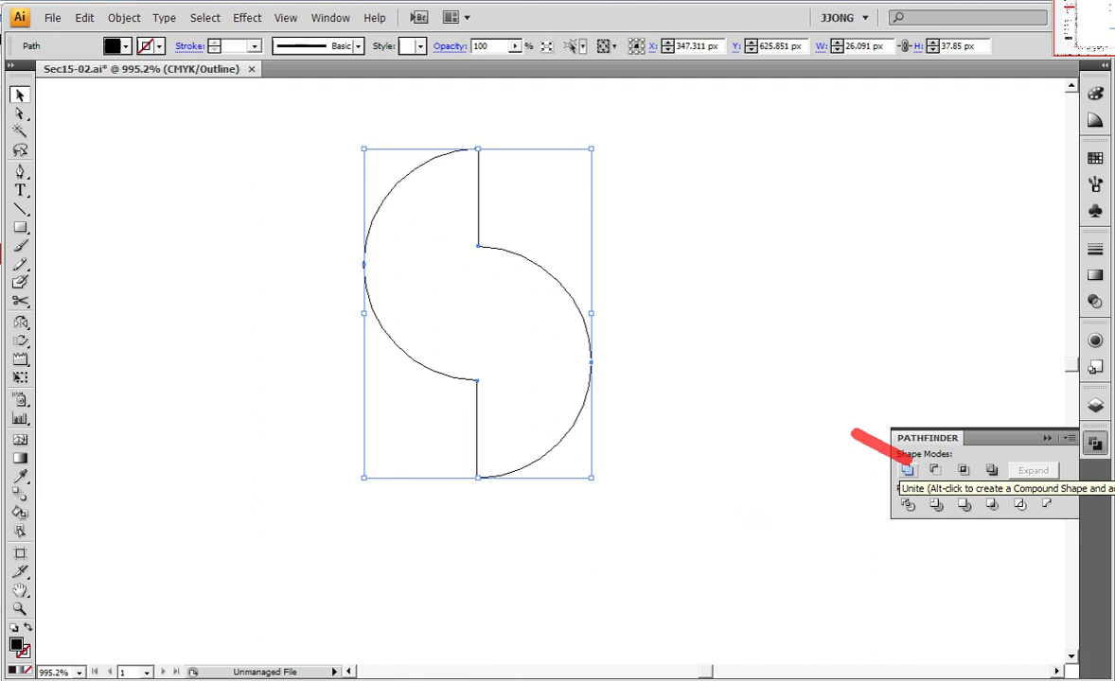
pyautogui.moveTo(750, 542); pyautogui.dragTo(897, 487)
pyautogui.moveTo(995, 409); pyautogui.dragTo(932, 454)
pyautogui.moveTo(989, 558); pyautogui.dragTo(923, 497)
pyautogui.moveTo(795, 429); pyautogui.dragTo(857, 455)
pyautogui.moveTo(905, 379); pyautogui.dragTo(904, 445)
pyautogui.moveTo(1021, 471); pyautogui.dragTo(961, 483)
pyautogui.moveTo(875, 564); pyautogui.dragTo(885, 506)
pyautogui.moveTo(842, 473); pyautogui.dragTo(845, 473)
pyautogui.moveTo(816, 323); pyautogui.dragTo(872, 374)
pyautogui.moveTo(987, 336); pyautogui.dragTo(923, 426)
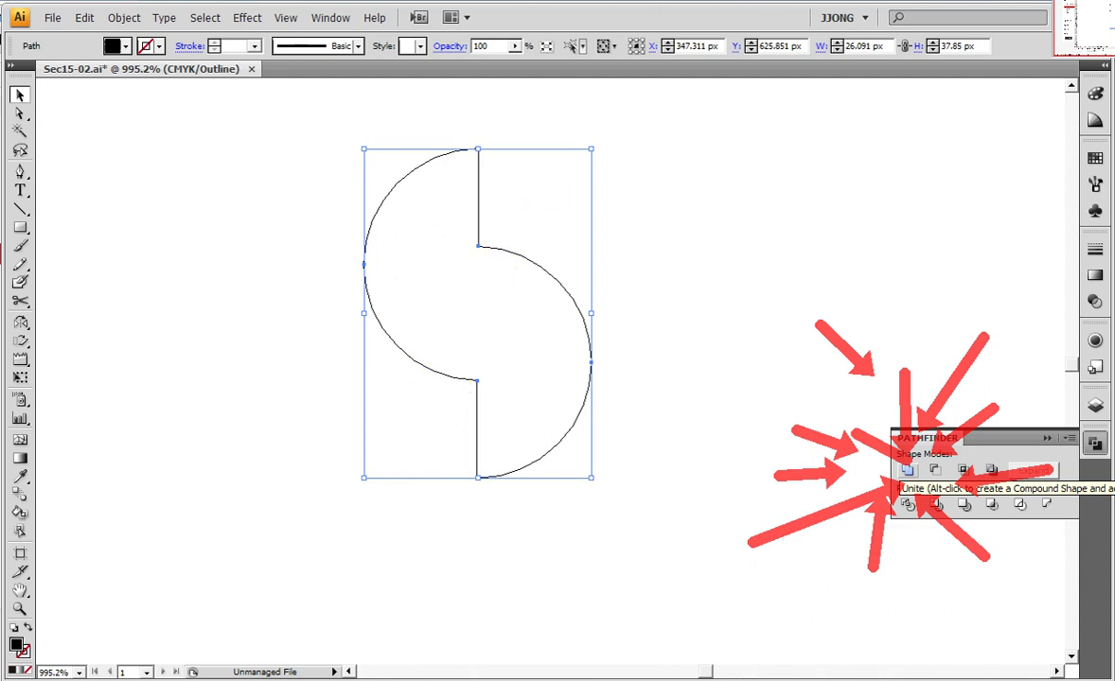
# Zoom back to actual size and return to the filled Preview view
pyautogui.click(365, 487)
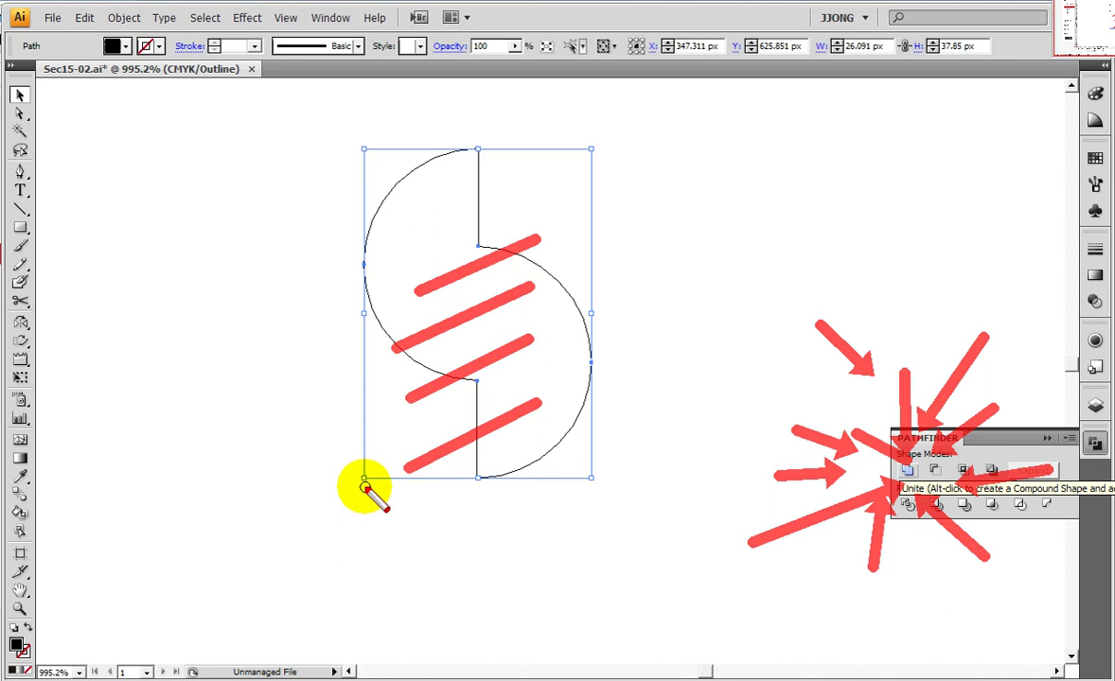
pyautogui.press('Escape')
pyautogui.doubleClick(20, 606)
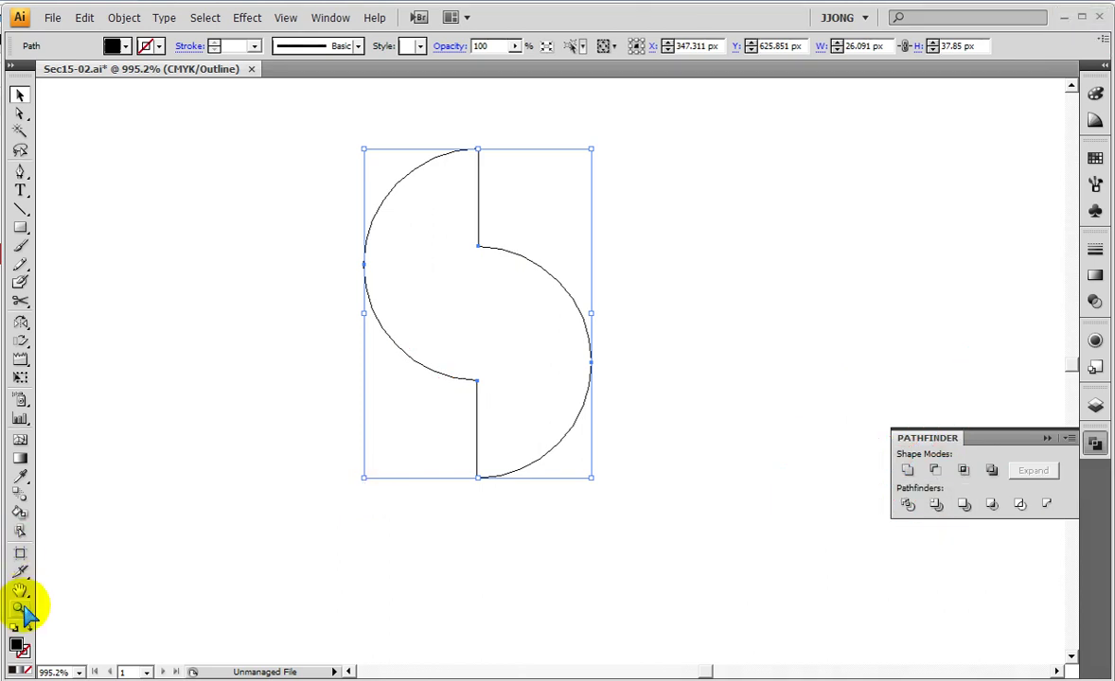
pyautogui.doubleClick(19, 608)
pyautogui.hotkey('ctrl', 'y')
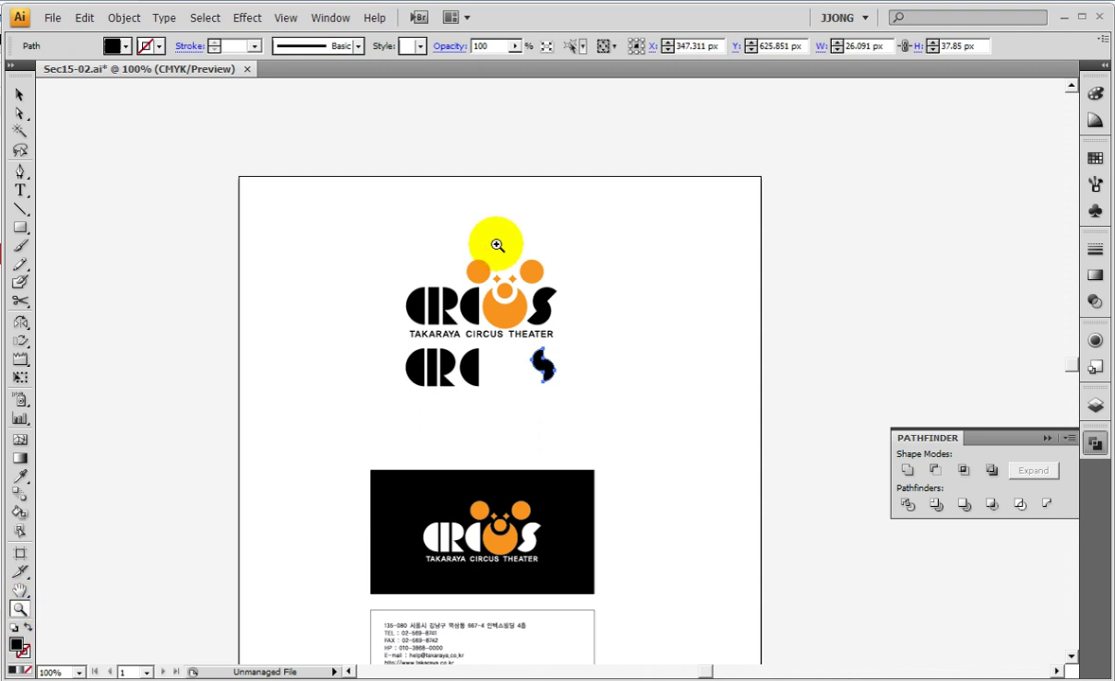
# Rotate the S to match the logo's slanted S and place it after CRC
pyautogui.moveTo(381, 233); pyautogui.dragTo(575, 388)
pyautogui.moveTo(222, 176); pyautogui.dragTo(441, 327)
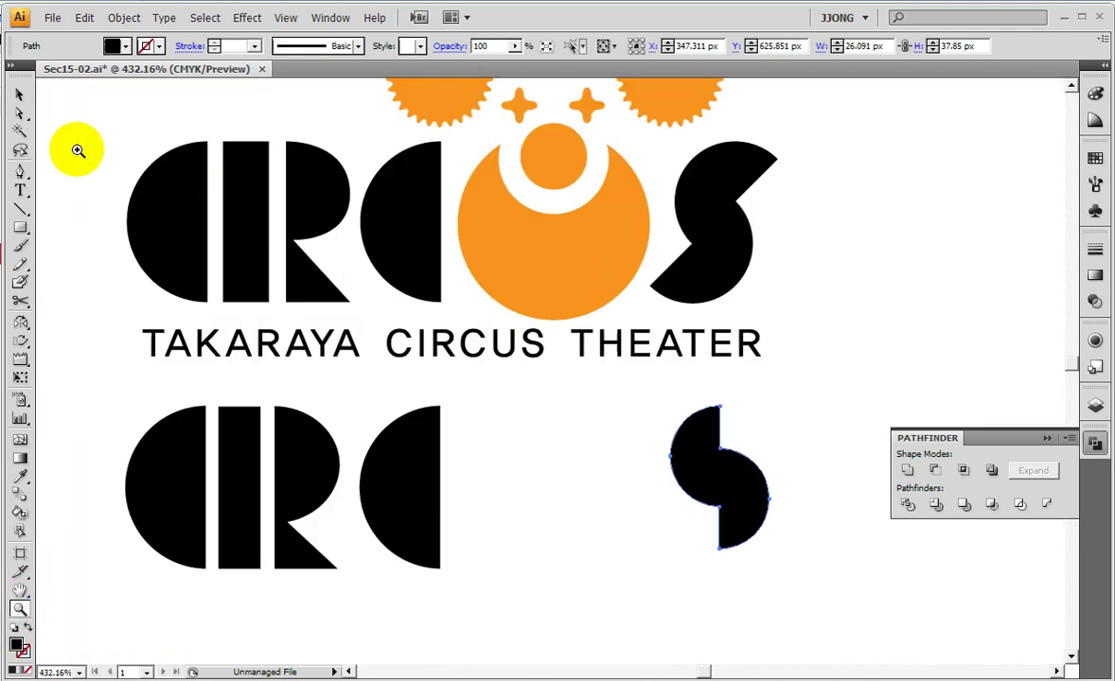
pyautogui.click(19, 94)
pyautogui.moveTo(767, 403); pyautogui.dragTo(805, 462)
pyautogui.moveTo(720, 499)
pyautogui.mouseDown()
pyautogui.moveTo(719, 275)
pyautogui.moveTo(679, 273)
pyautogui.moveTo(652, 288)
pyautogui.mouseUp()
pyautogui.moveTo(713, 266)
pyautogui.mouseDown()
pyautogui.moveTo(715, 470)
pyautogui.moveTo(437, 532)
pyautogui.moveTo(772, 519)
pyautogui.moveTo(737, 518)
pyautogui.mouseUp()
pyautogui.click(701, 527)
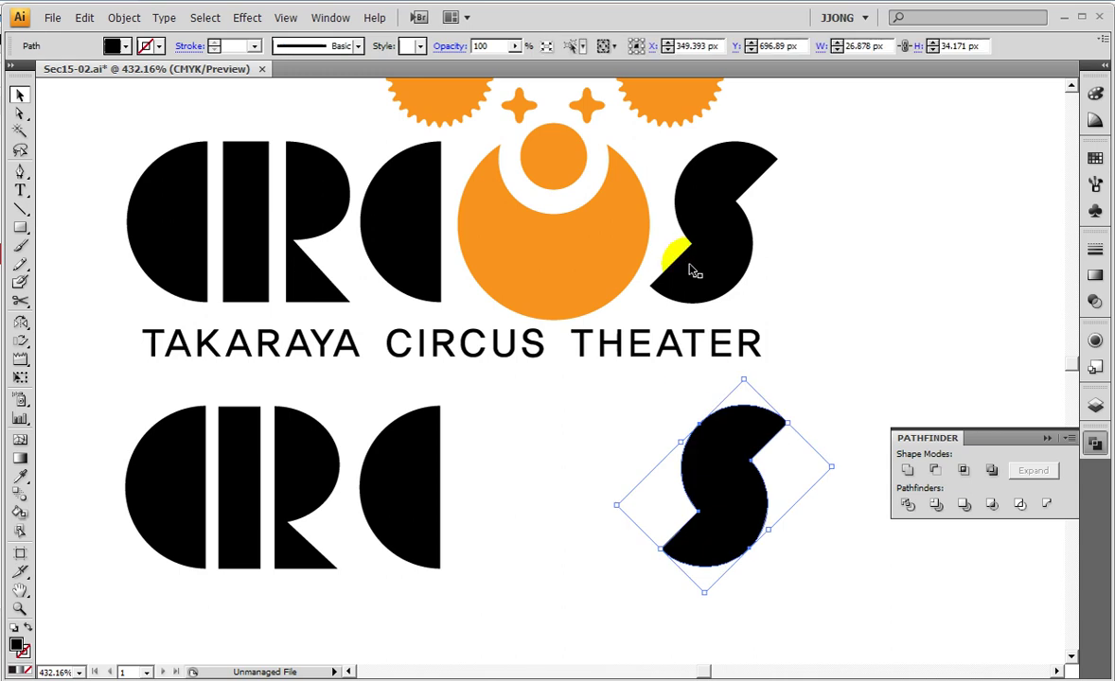
# Marquee-select the lower-row letters and shift them further down
pyautogui.moveTo(658, 232)
pyautogui.mouseDown()
pyautogui.moveTo(717, 585)
pyautogui.moveTo(758, 573)
pyautogui.moveTo(716, 543)
pyautogui.mouseUp()
pyautogui.moveTo(99, 419); pyautogui.dragTo(799, 617)
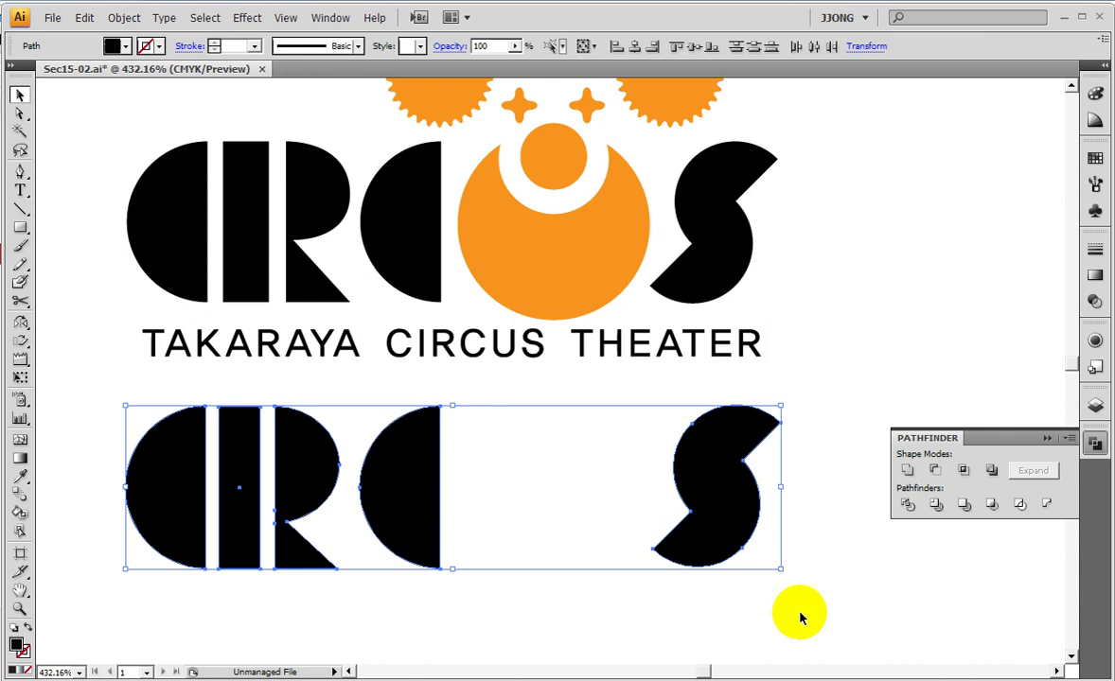
pyautogui.hotkey('shift', 'Down')
pyautogui.hotkey('shift', 'Down')
pyautogui.hotkey('ctrl', 'shift', 'b')
pyautogui.click(1044, 272)
pyautogui.click(1095, 158)
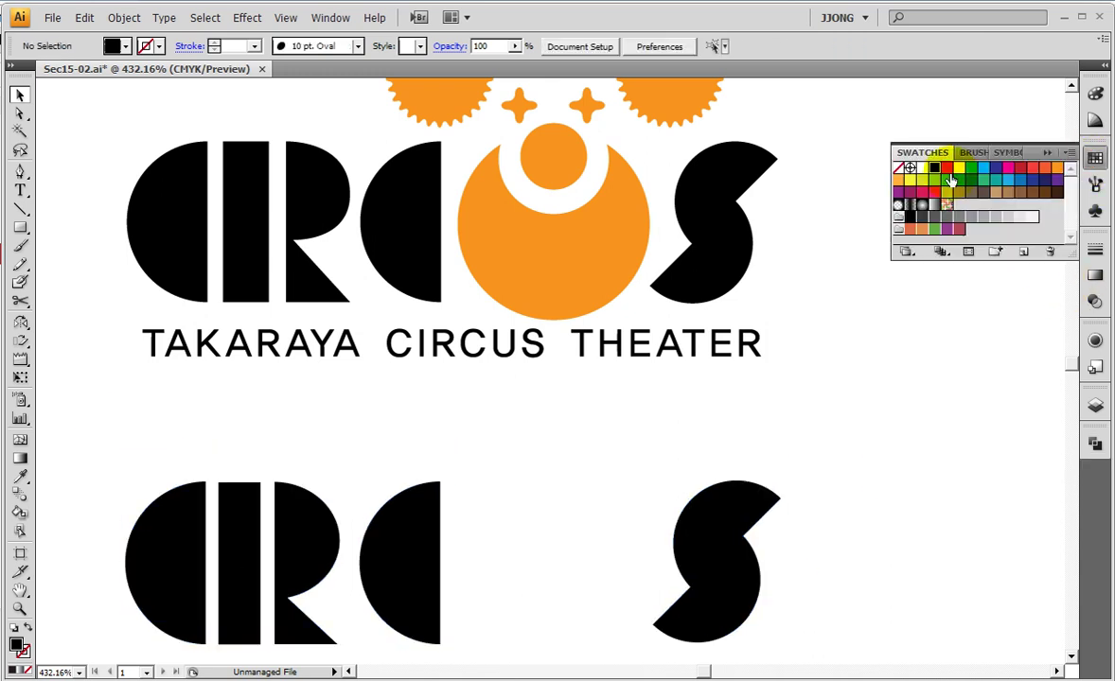
# Draw a circle, fill it with the deeper orange, and fit it between C and S
pyautogui.scroll(-1, 238, 348)
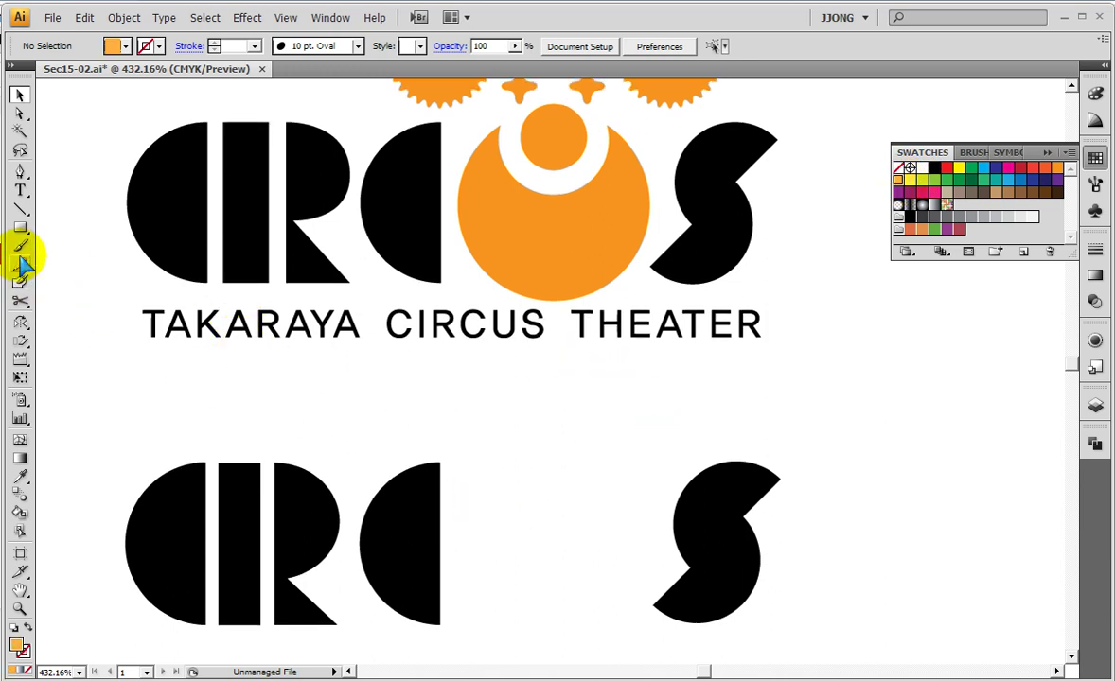
pyautogui.moveTo(20, 228); pyautogui.dragTo(74, 265)
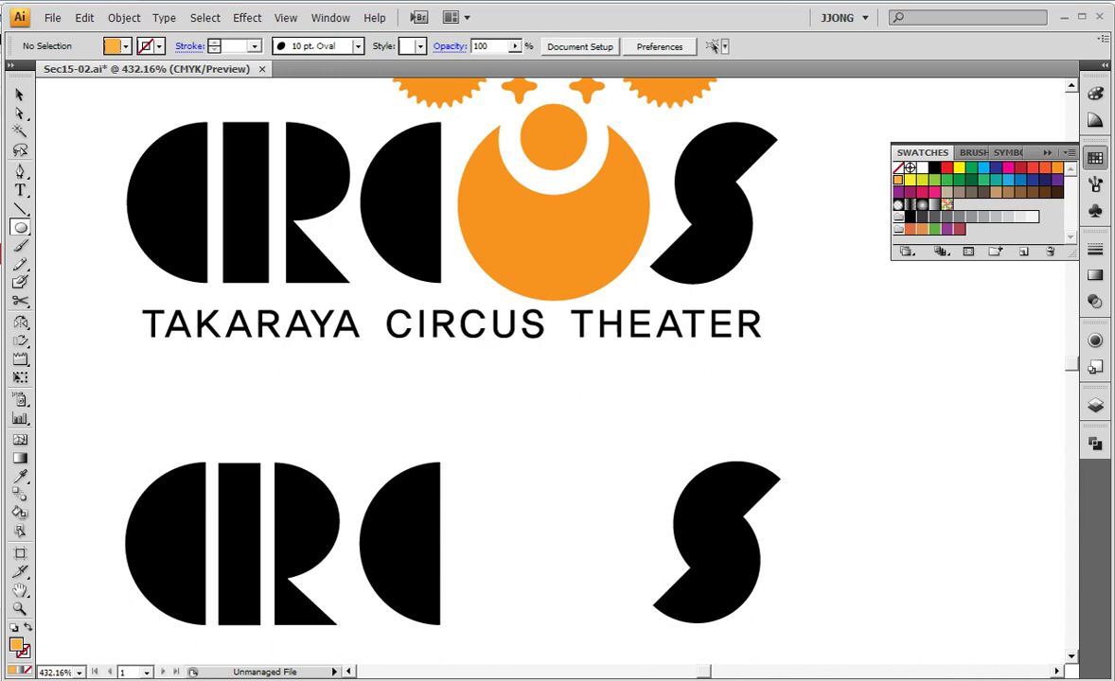
pyautogui.moveTo(19, 229); pyautogui.dragTo(100, 272)
pyautogui.moveTo(475, 416); pyautogui.dragTo(613, 613)
pyautogui.click(19, 95)
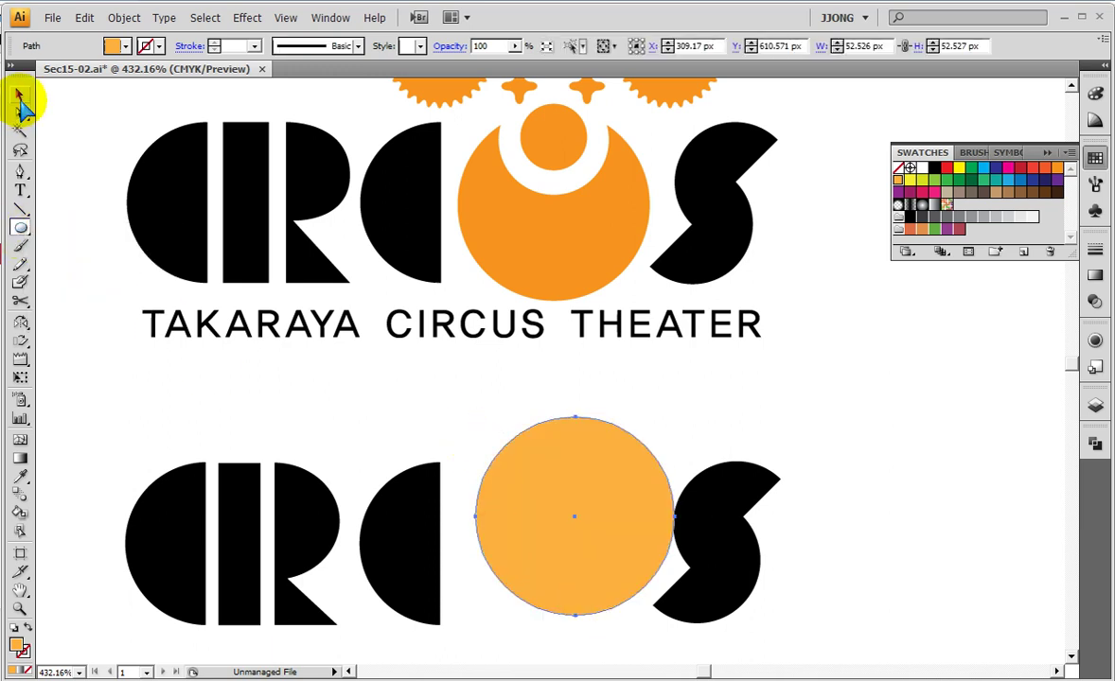
pyautogui.moveTo(590, 473)
pyautogui.mouseDown()
pyautogui.moveTo(584, 393)
pyautogui.moveTo(609, 90)
pyautogui.moveTo(651, 106)
pyautogui.mouseUp()
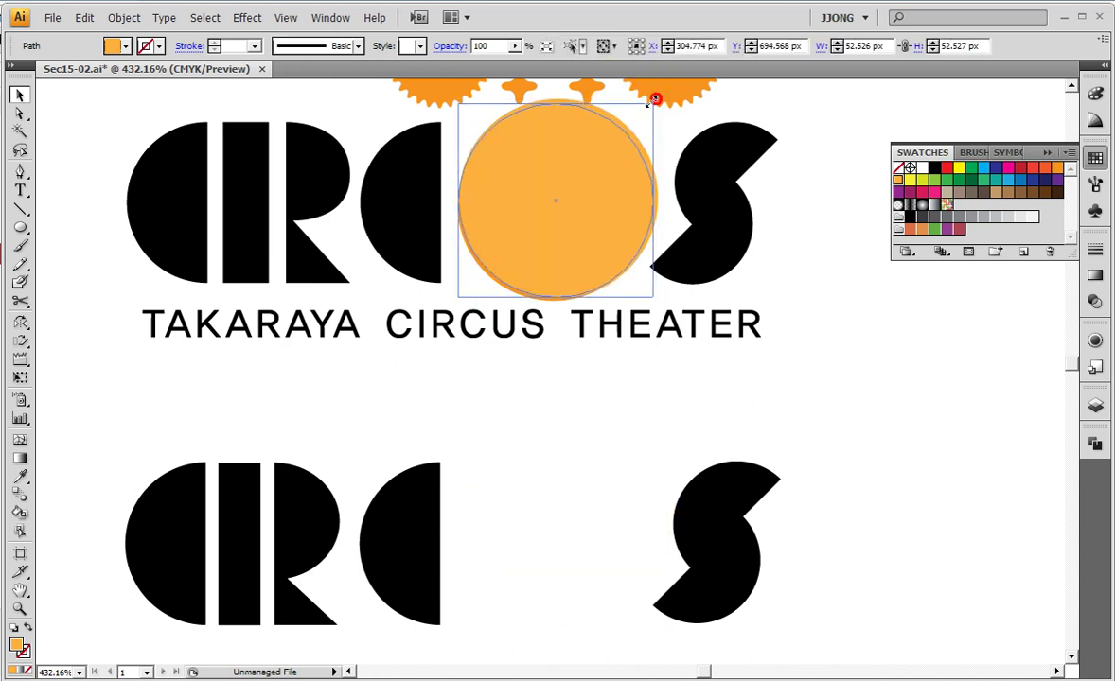
pyautogui.click(1055, 178)
pyautogui.moveTo(564, 218); pyautogui.dragTo(569, 539)
pyautogui.press('Down')
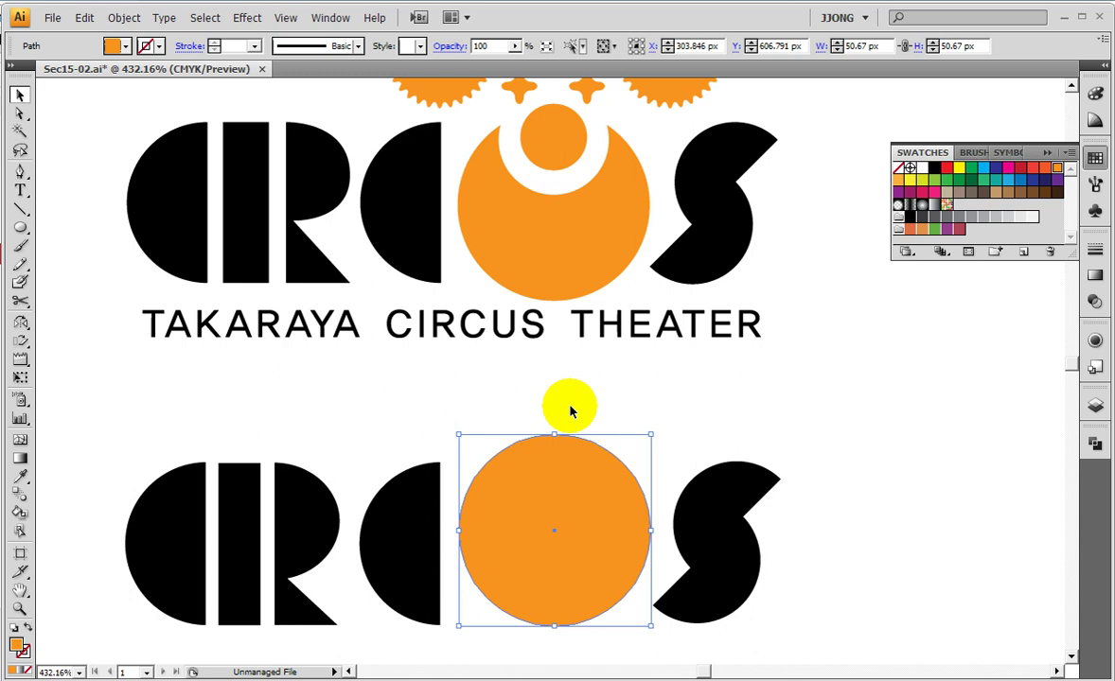
pyautogui.hotkey('ctrl', 'y')
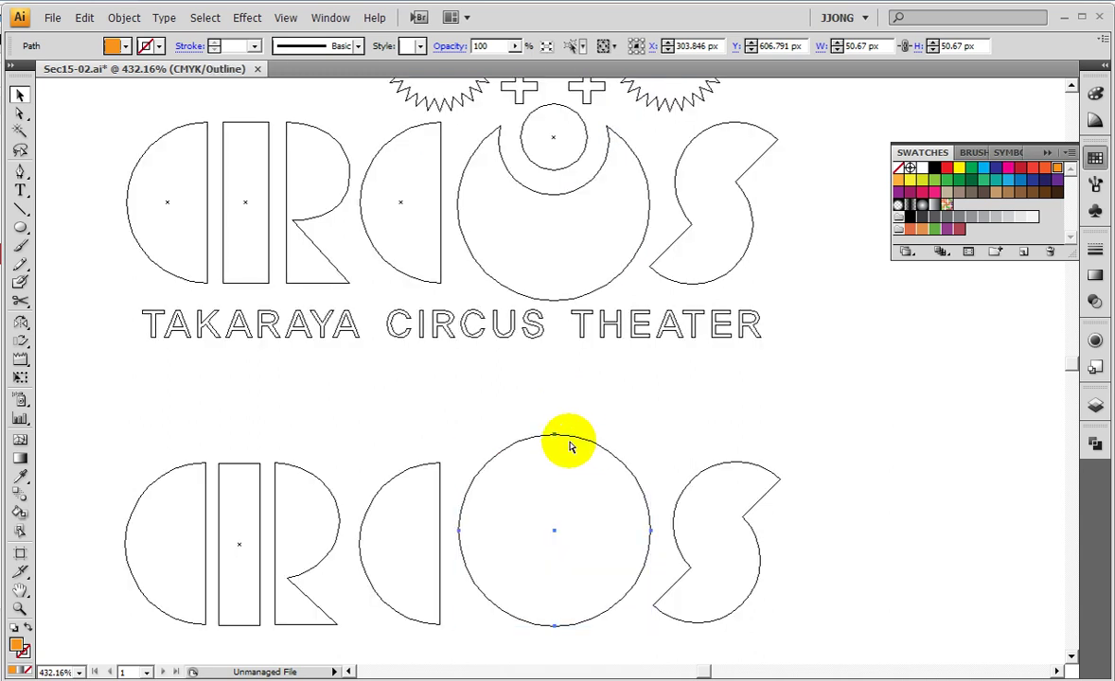
# Draw a small circle, enlarge it slightly, and move it up over the top O
pyautogui.moveTo(546, 396)
pyautogui.mouseDown()
pyautogui.moveTo(557, 432)
pyautogui.moveTo(681, 387)
pyautogui.mouseUp()
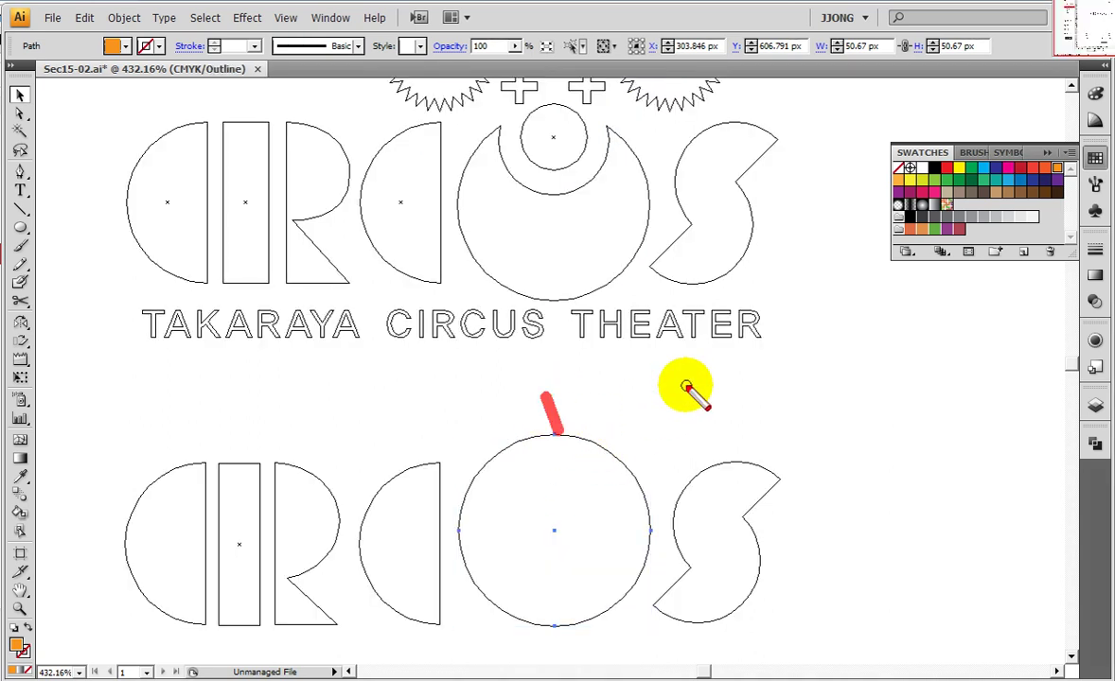
pyautogui.click(20, 227)
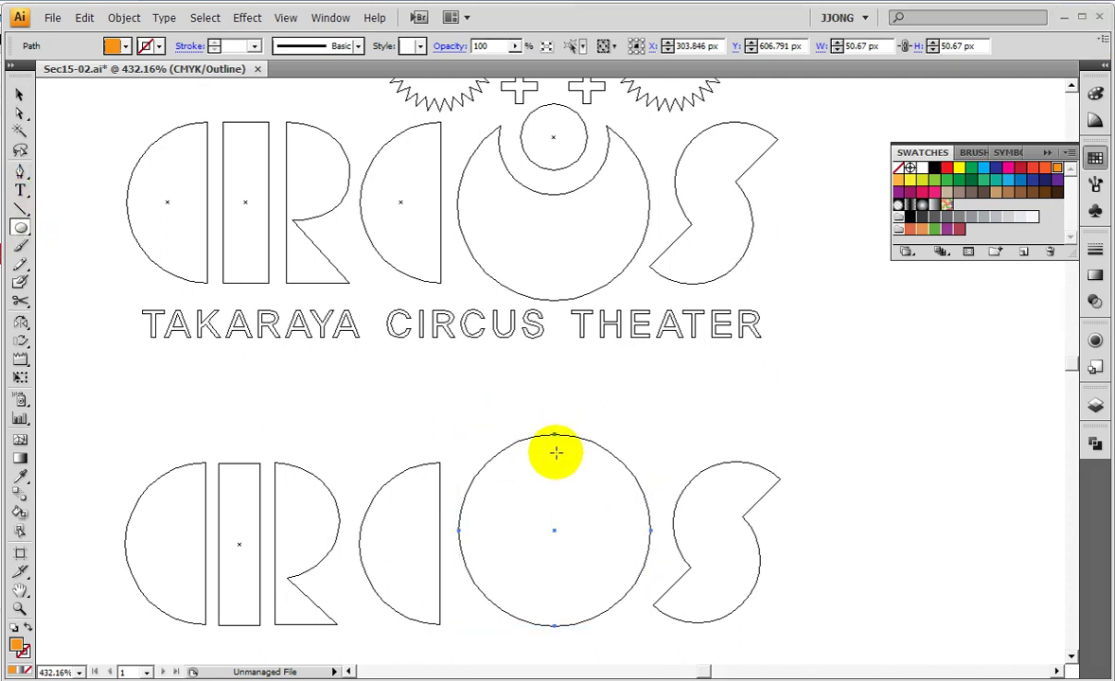
pyautogui.moveTo(554, 435); pyautogui.dragTo(573, 487)
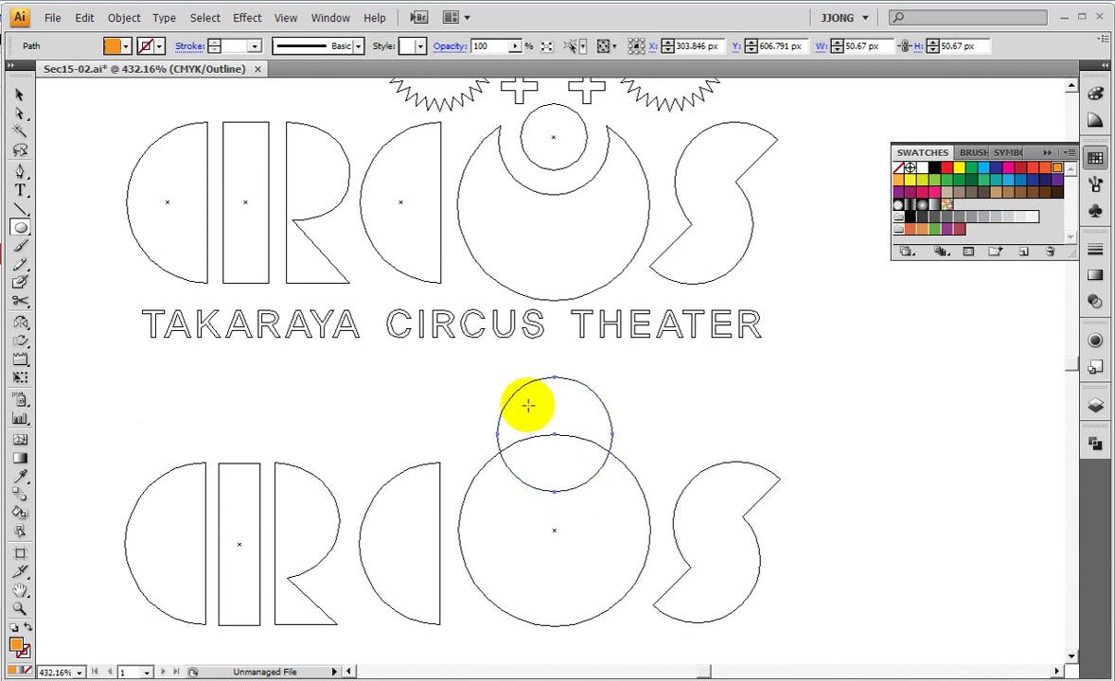
pyautogui.click(18, 96)
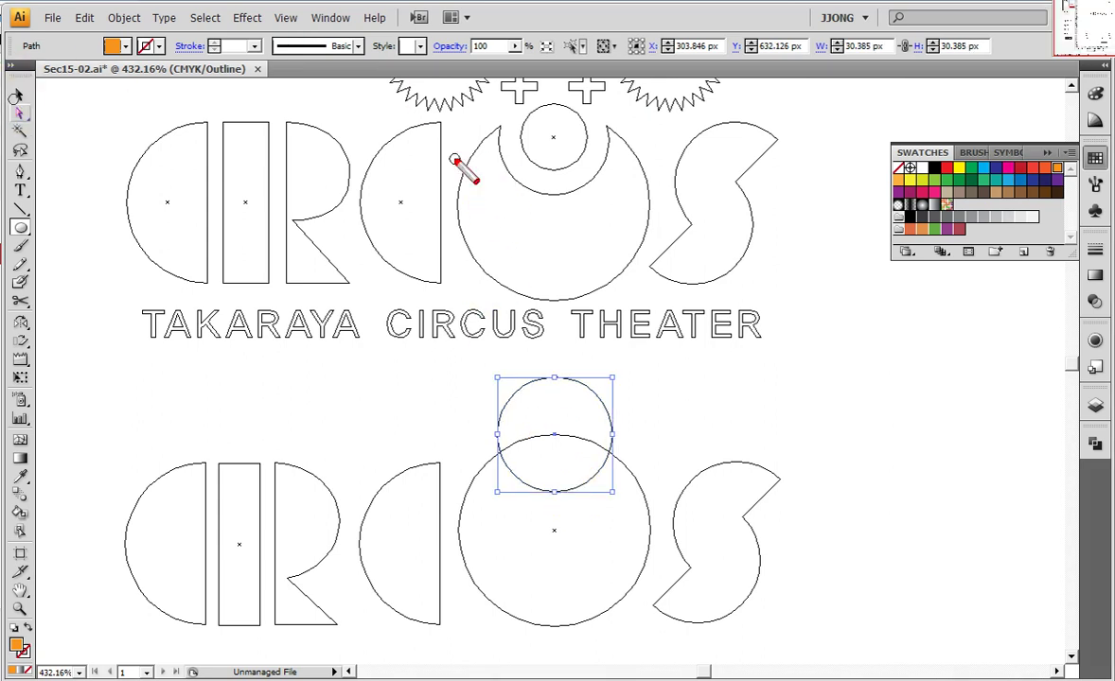
pyautogui.moveTo(500, 93)
pyautogui.mouseDown()
pyautogui.moveTo(572, 87)
pyautogui.moveTo(542, 194)
pyautogui.moveTo(580, 92)
pyautogui.moveTo(475, 159)
pyautogui.moveTo(516, 145)
pyautogui.mouseUp()
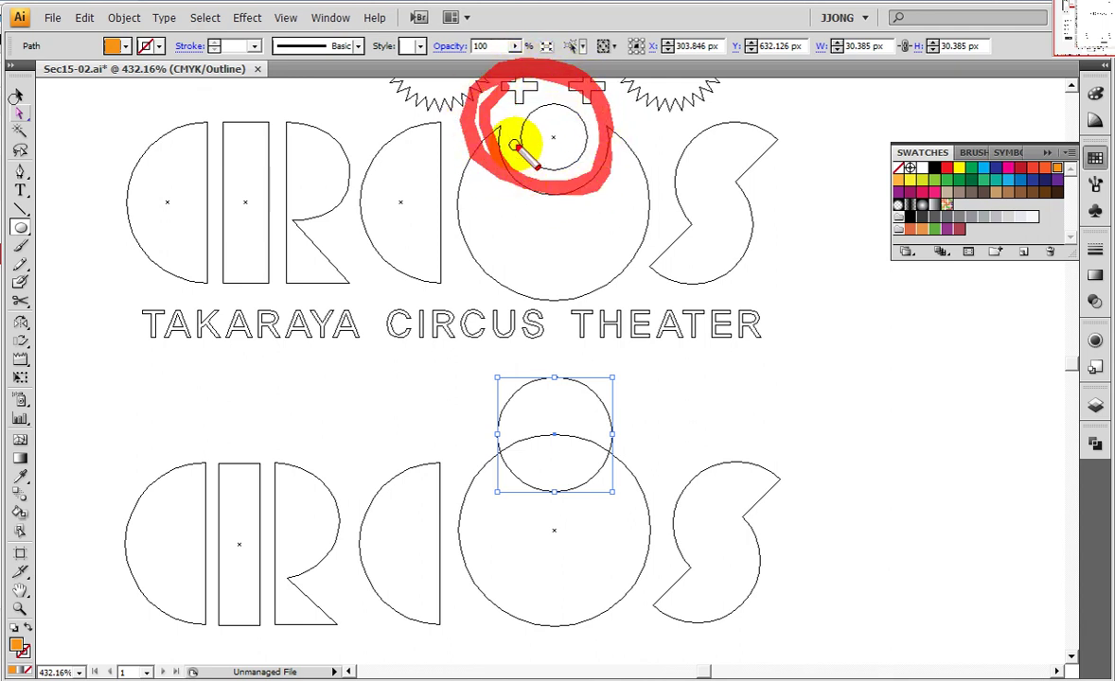
pyautogui.moveTo(542, 392)
pyautogui.mouseDown()
pyautogui.moveTo(530, 510)
pyautogui.moveTo(498, 393)
pyautogui.moveTo(535, 461)
pyautogui.mouseUp()
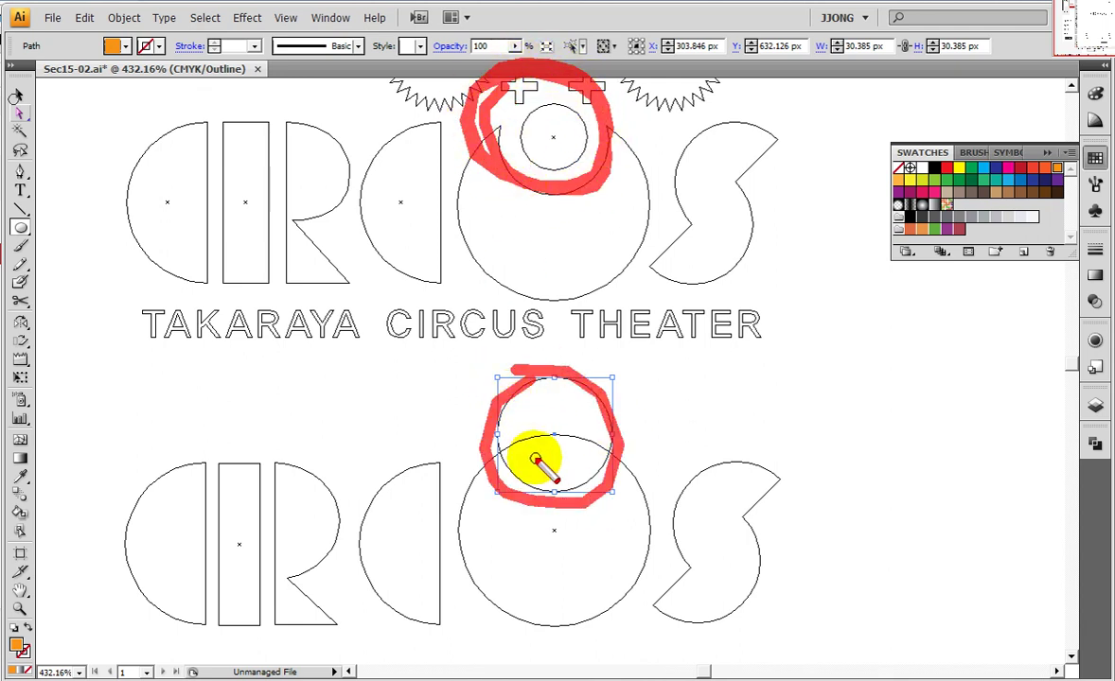
pyautogui.press('Escape')
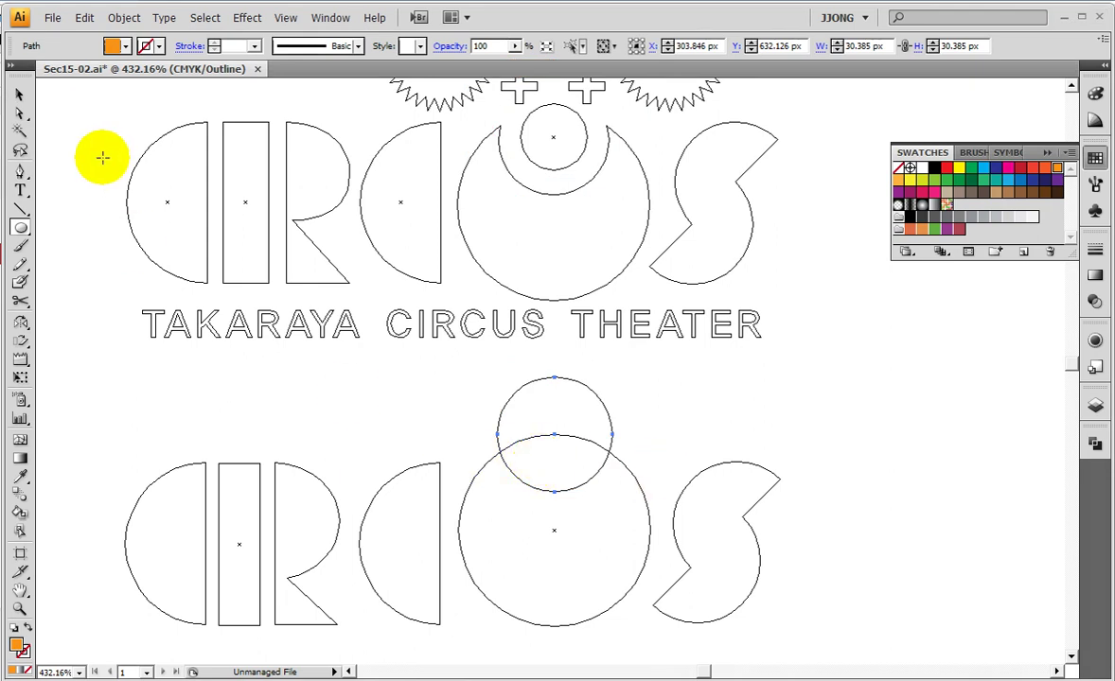
pyautogui.click(19, 95)
pyautogui.moveTo(496, 493); pyautogui.dragTo(490, 498)
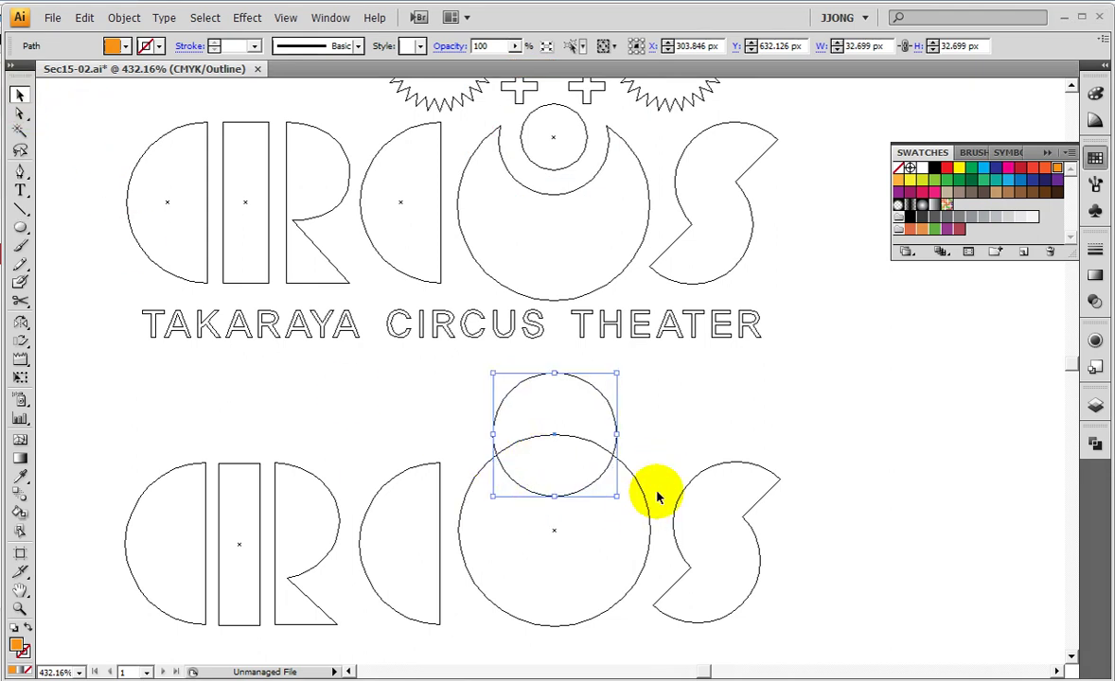
pyautogui.press('Down')
pyautogui.press('Down')
pyautogui.press('Down')
pyautogui.press('Down')
pyautogui.press('Down')
pyautogui.press('Down')
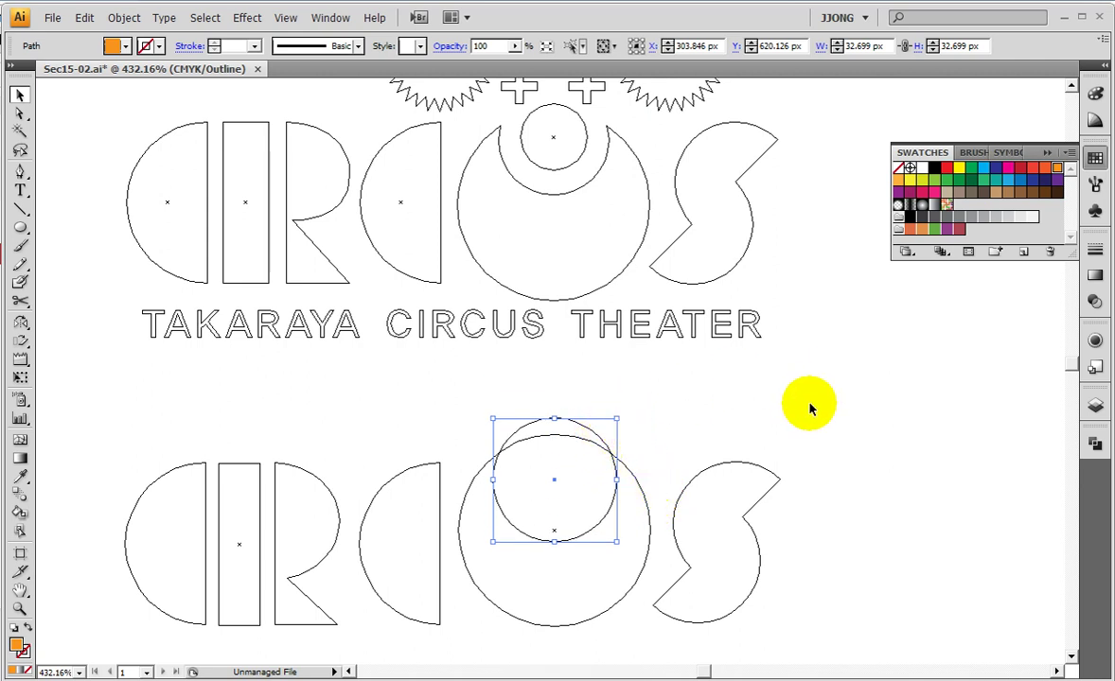
pyautogui.press('Up')
pyautogui.press('Up')
pyautogui.press('Up')
pyautogui.moveTo(554, 464); pyautogui.dragTo(552, 147)
pyautogui.click(454, 142)
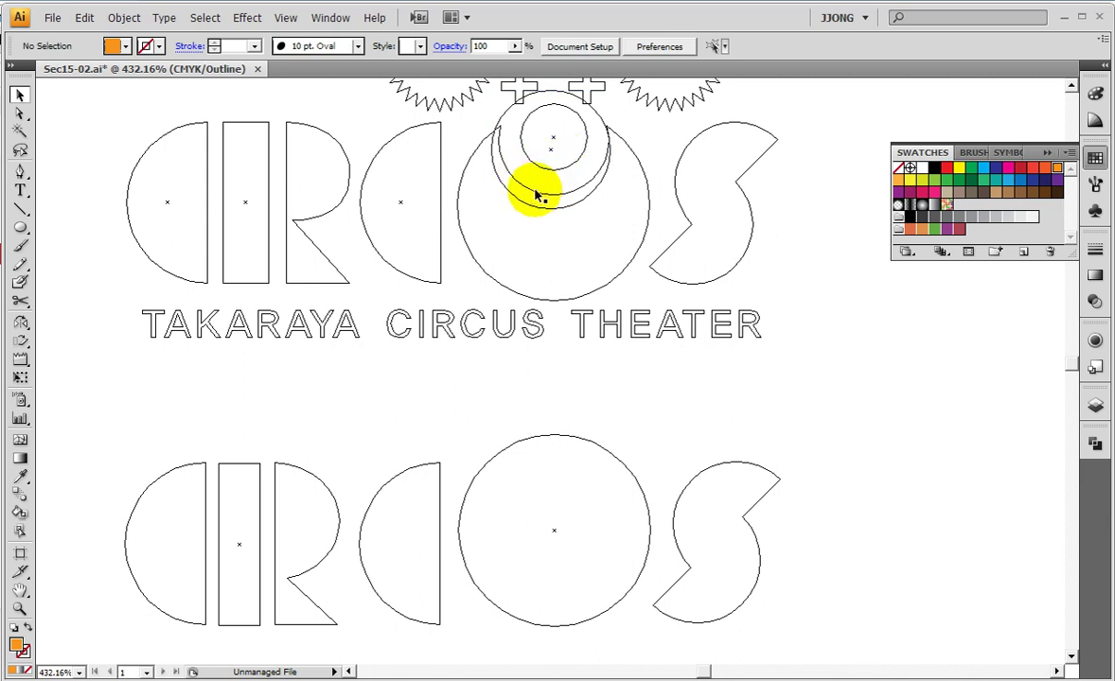
# Nudge and shrink the upper O's ring, copy a circle onto the lower O's top edge
pyautogui.click(499, 121)
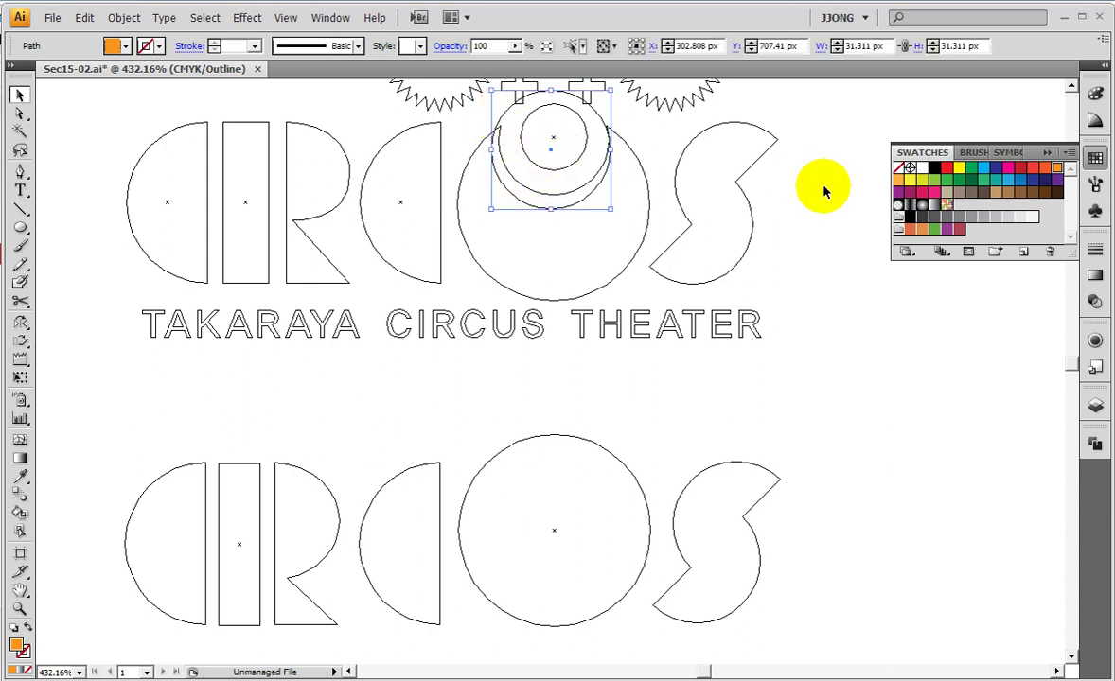
pyautogui.press('Up')
pyautogui.press('Up')
pyautogui.press('Up')
pyautogui.press('Up')
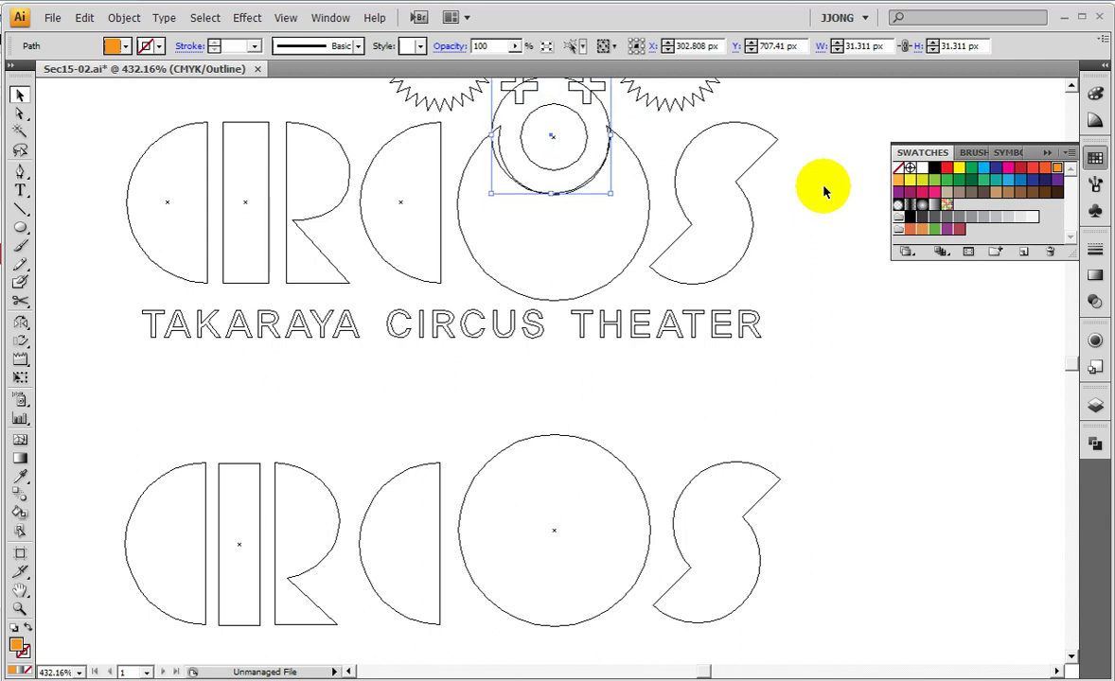
pyautogui.moveTo(490, 195); pyautogui.dragTo(494, 188)
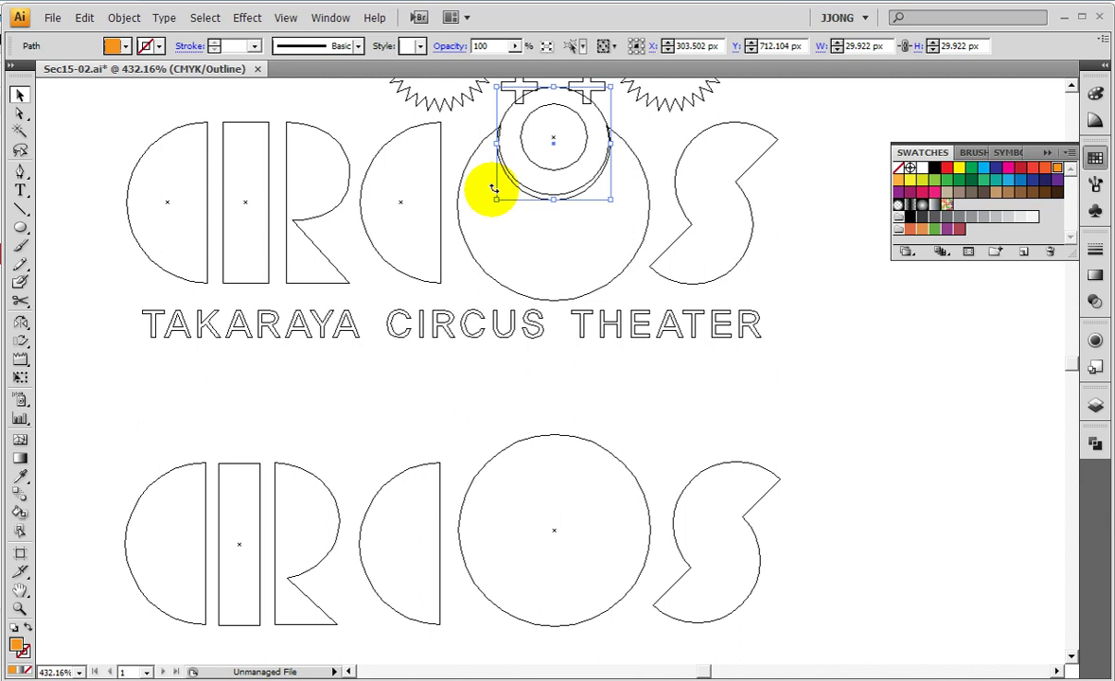
pyautogui.moveTo(550, 189); pyautogui.dragTo(548, 203)
pyautogui.moveTo(553, 663)
pyautogui.mouseDown()
pyautogui.moveTo(554, 455)
pyautogui.moveTo(554, 465)
pyautogui.mouseUp()
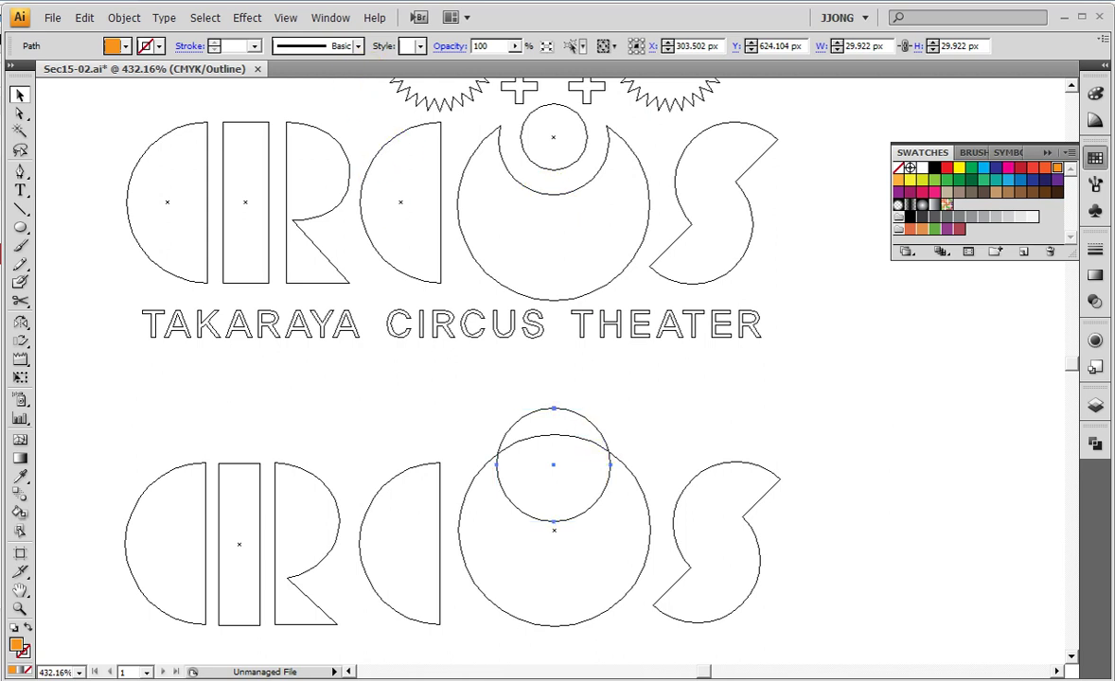
pyautogui.moveTo(487, 405); pyautogui.dragTo(546, 435)
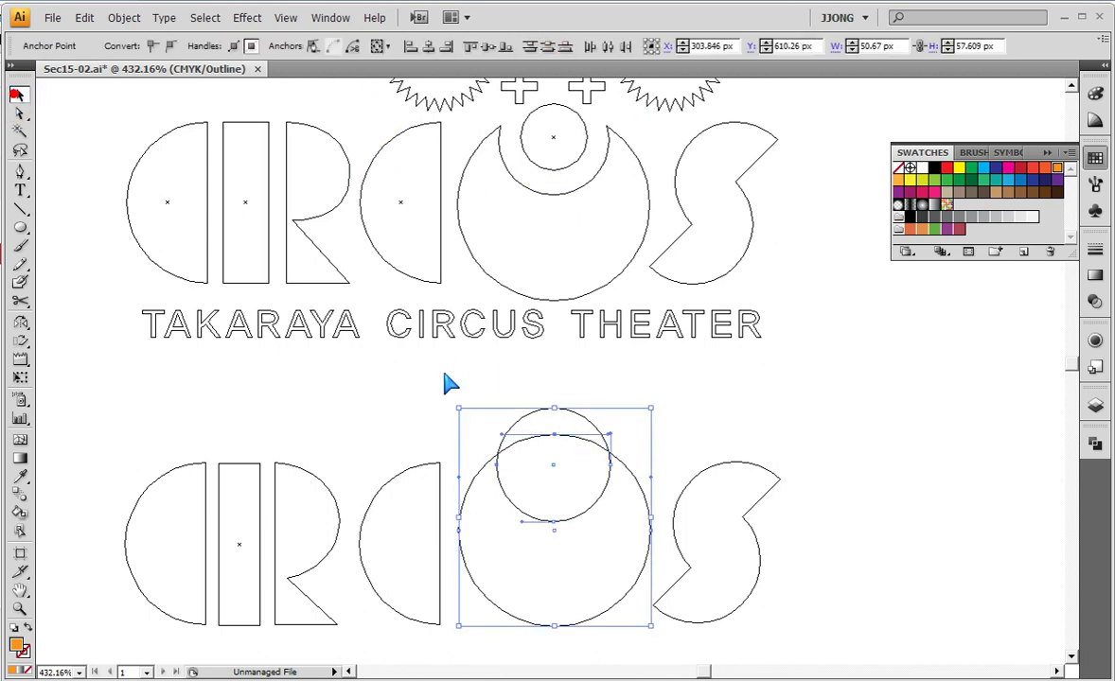
# Center both lower O circles, Minus Front the small one, then draw a notch circle
pyautogui.moveTo(512, 388); pyautogui.dragTo(568, 464)
pyautogui.click(631, 49)
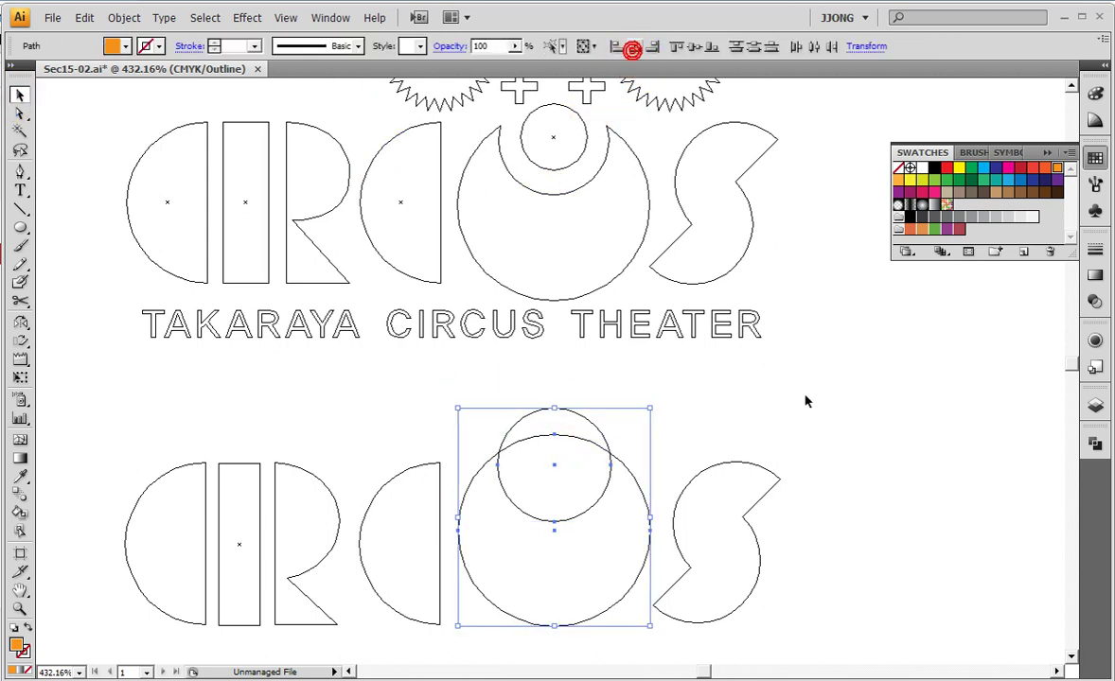
pyautogui.click(778, 349)
pyautogui.moveTo(480, 416); pyautogui.dragTo(568, 519)
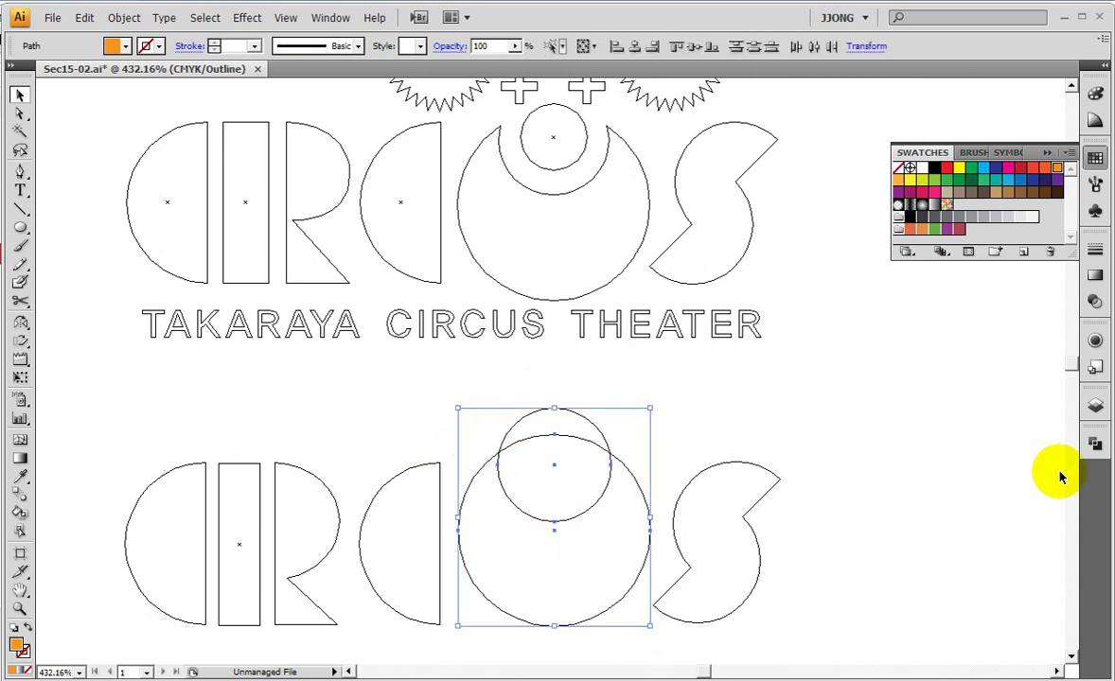
pyautogui.click(1095, 443)
pyautogui.click(936, 472)
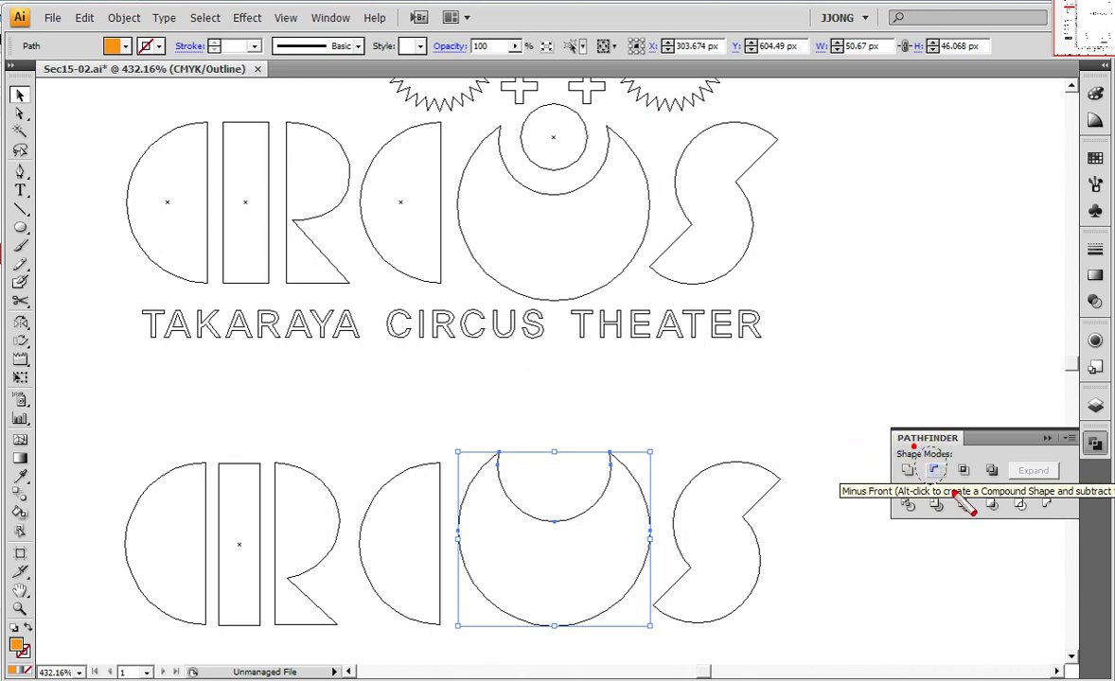
pyautogui.click(935, 470)
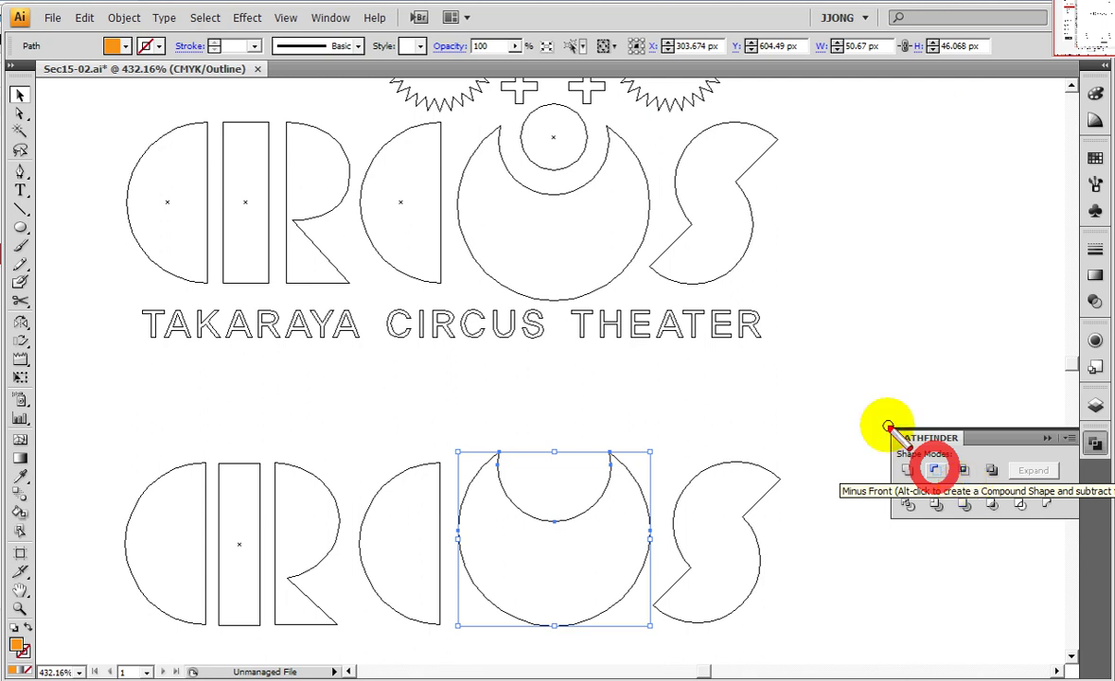
pyautogui.click(19, 230)
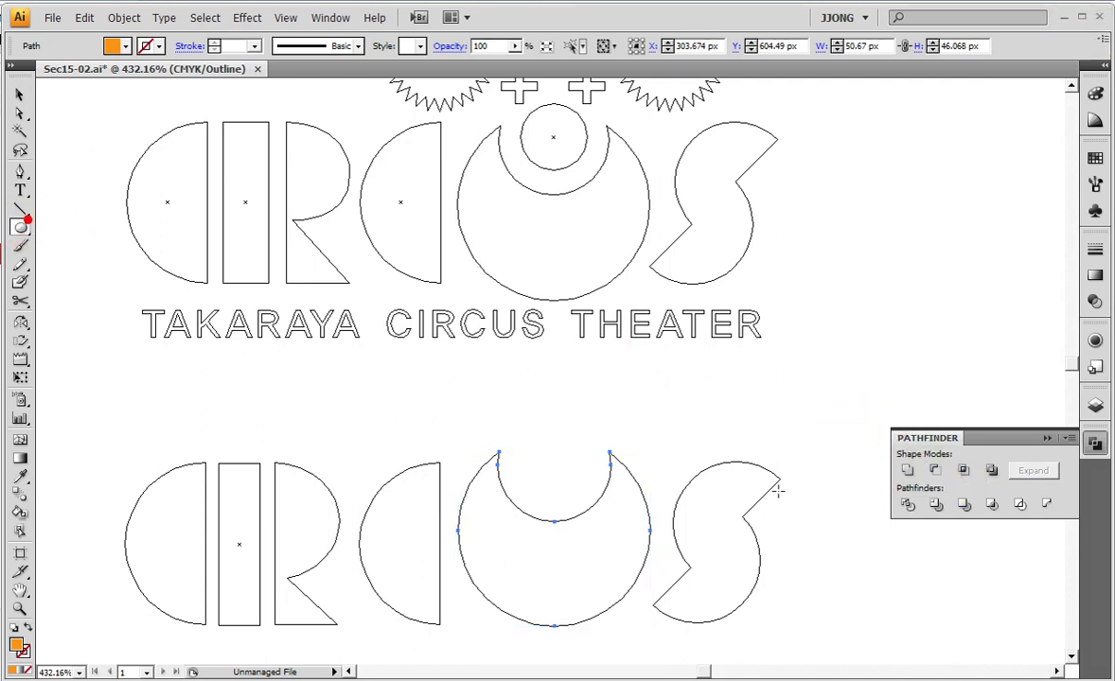
pyautogui.moveTo(544, 436); pyautogui.dragTo(563, 470)
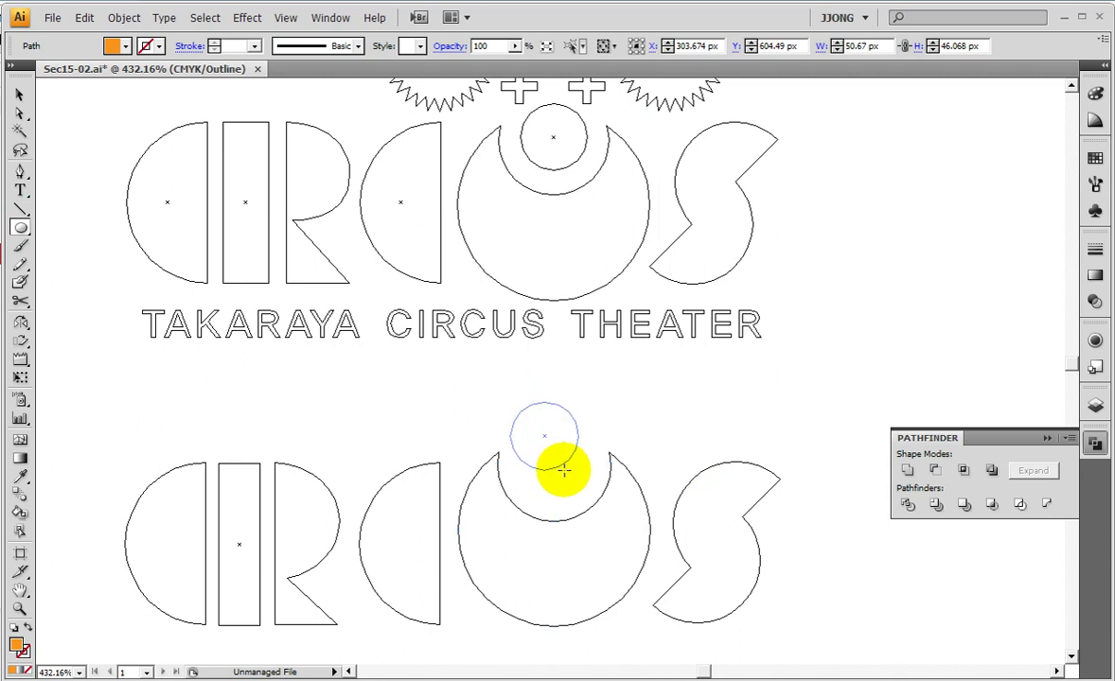
# Center the new small circle horizontally over the crescent O
pyautogui.moveTo(473, 396); pyautogui.dragTo(592, 572)
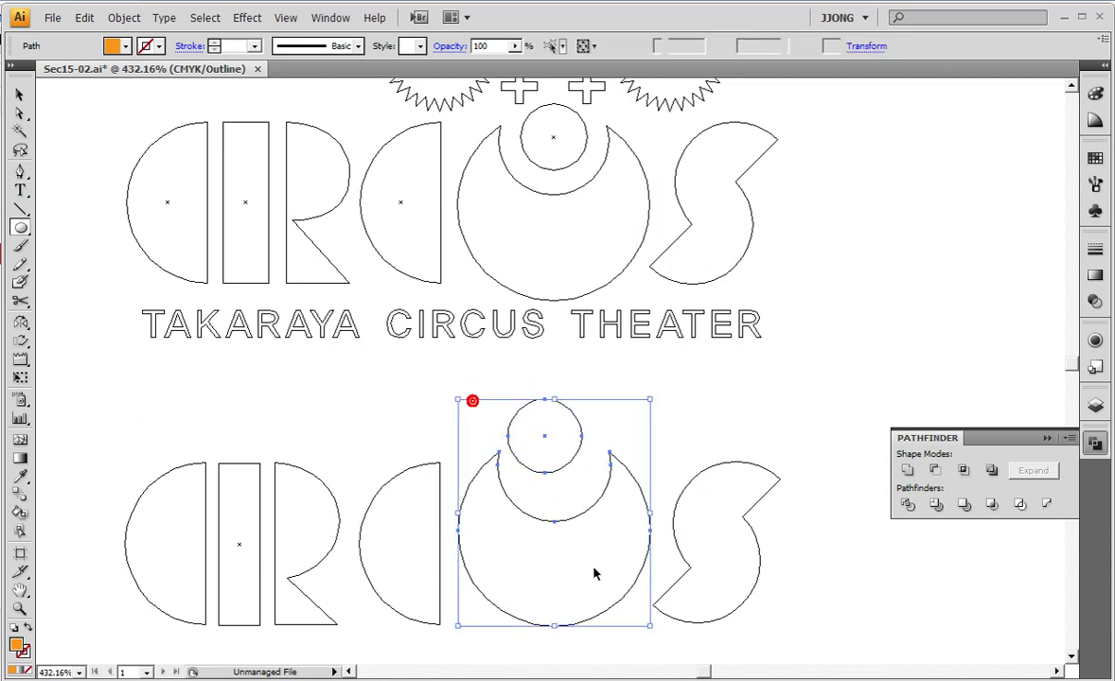
pyautogui.click(634, 46)
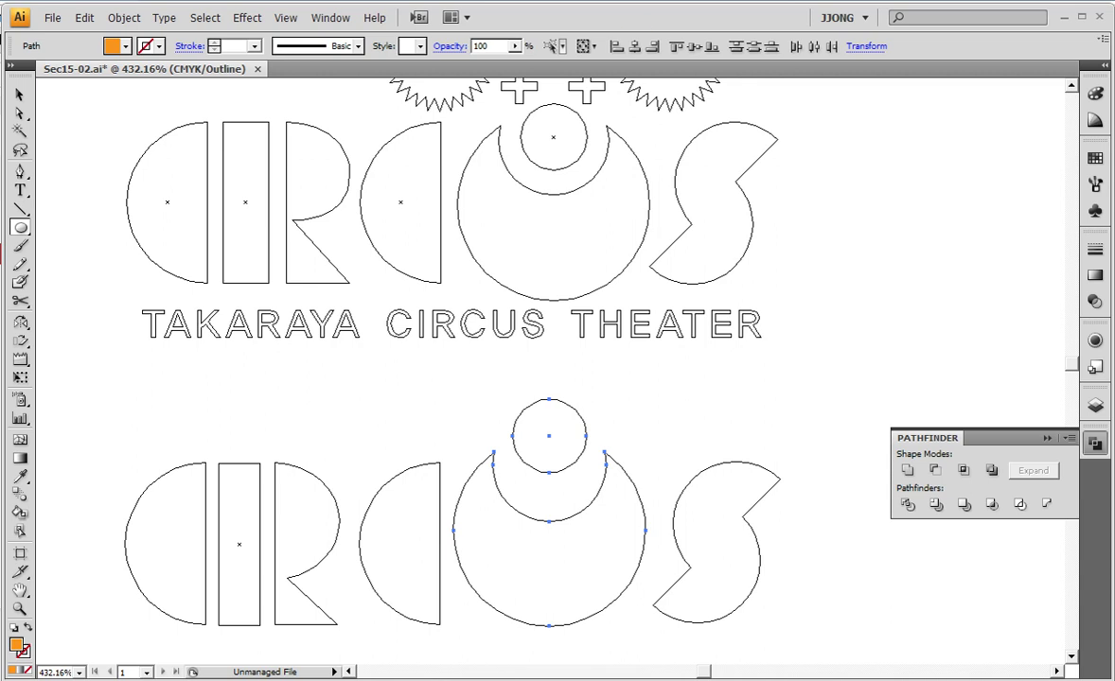
pyautogui.click(19, 94)
pyautogui.press('Right')
pyautogui.press('Right')
pyautogui.press('Right')
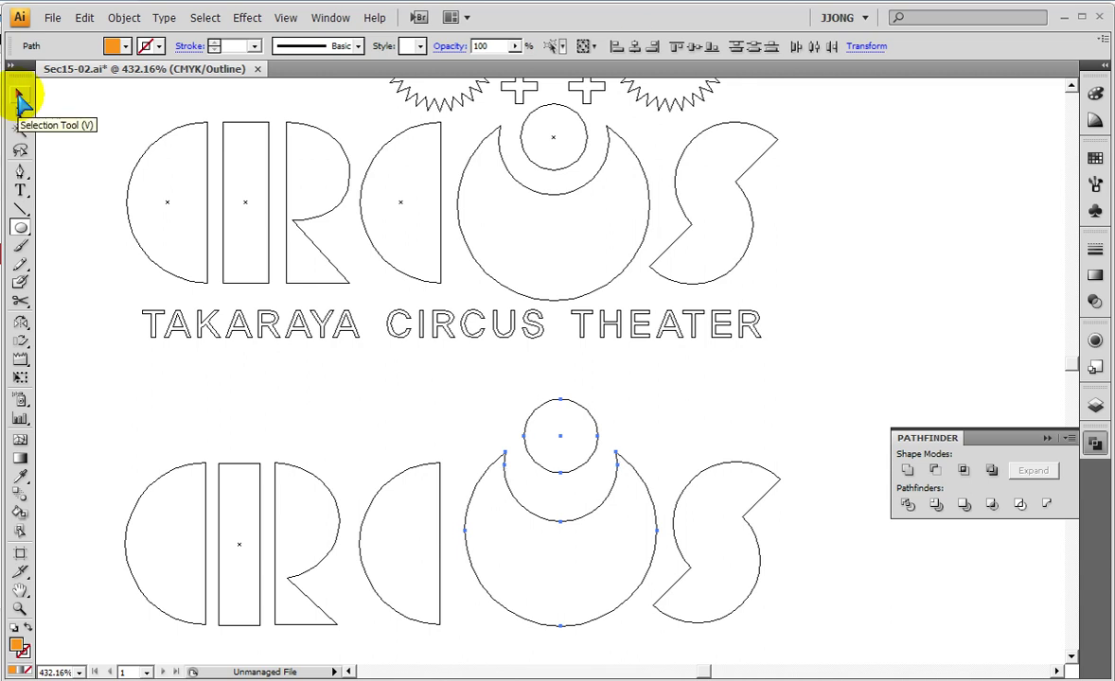
pyautogui.press('Left')
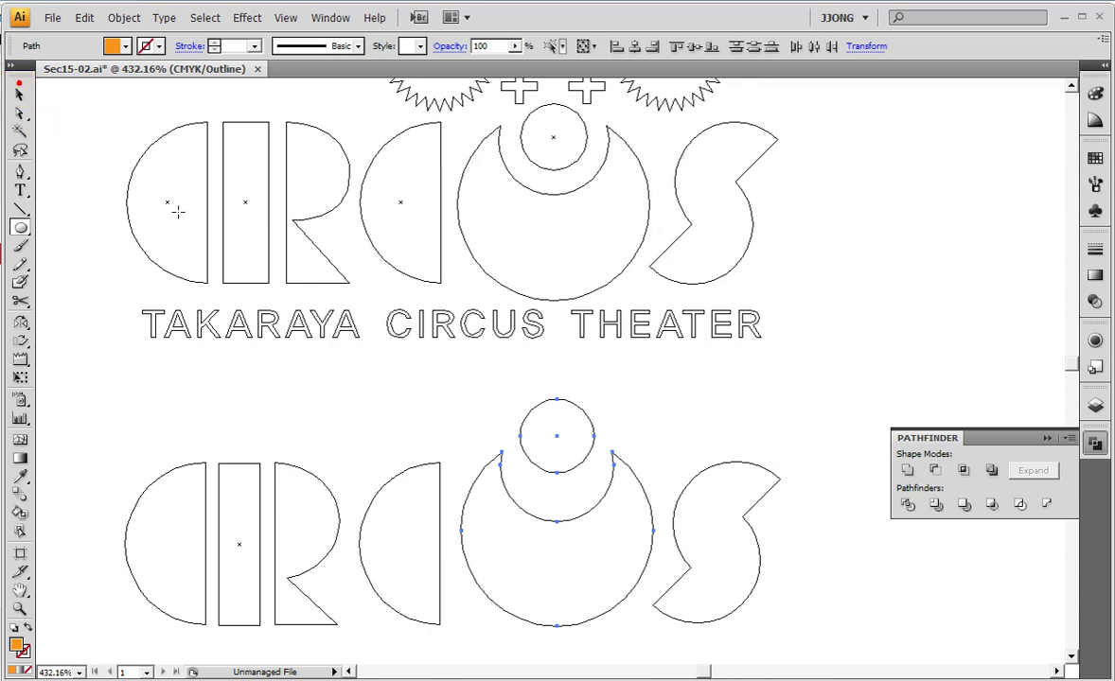
pyautogui.click(464, 380)
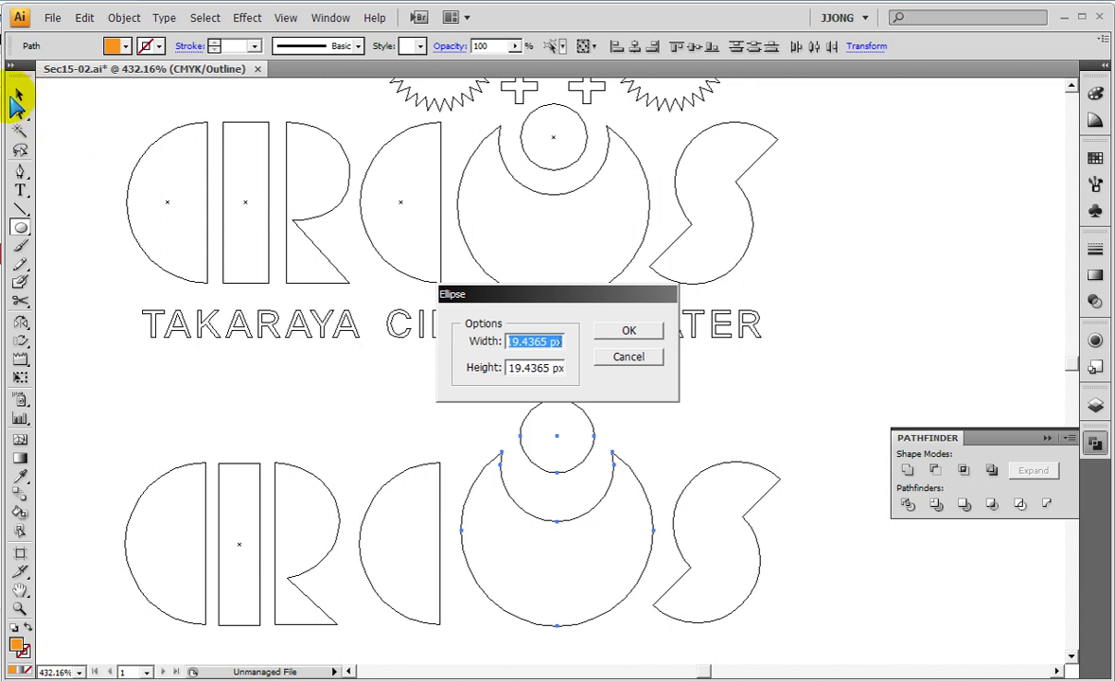
pyautogui.press('Escape')
# Nudge the small circle down into the lower O's notch
pyautogui.click(19, 95)
pyautogui.click(549, 400)
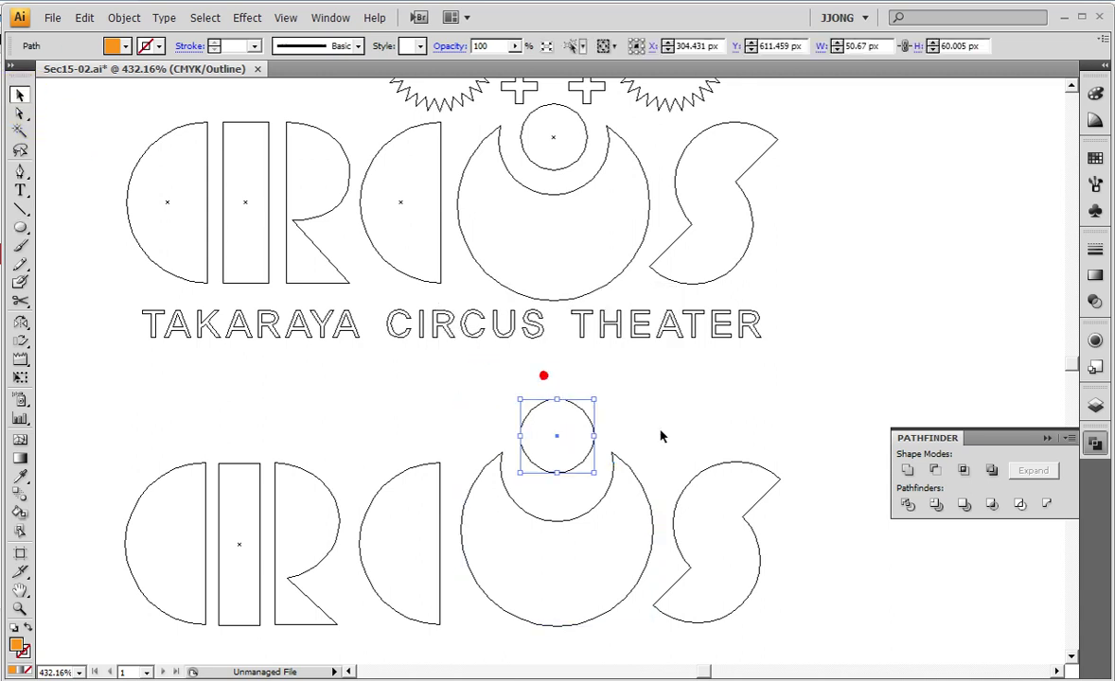
pyautogui.press('Down')
pyautogui.press('Down')
pyautogui.press('Down')
pyautogui.press('Down')
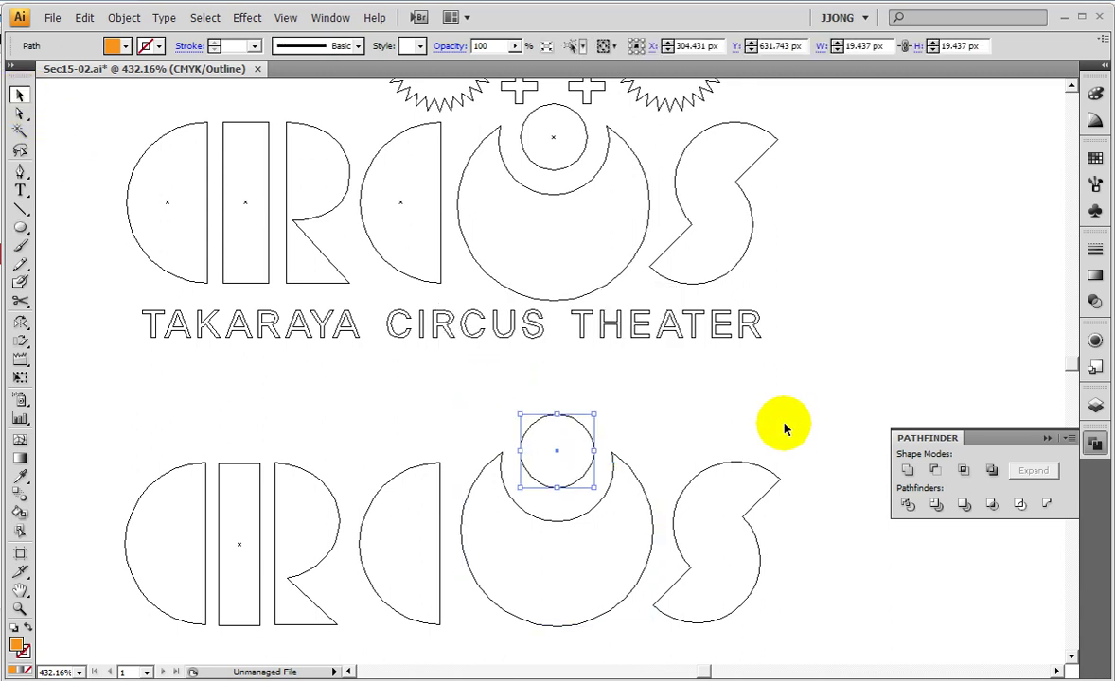
pyautogui.press('Down')
pyautogui.press('Up')
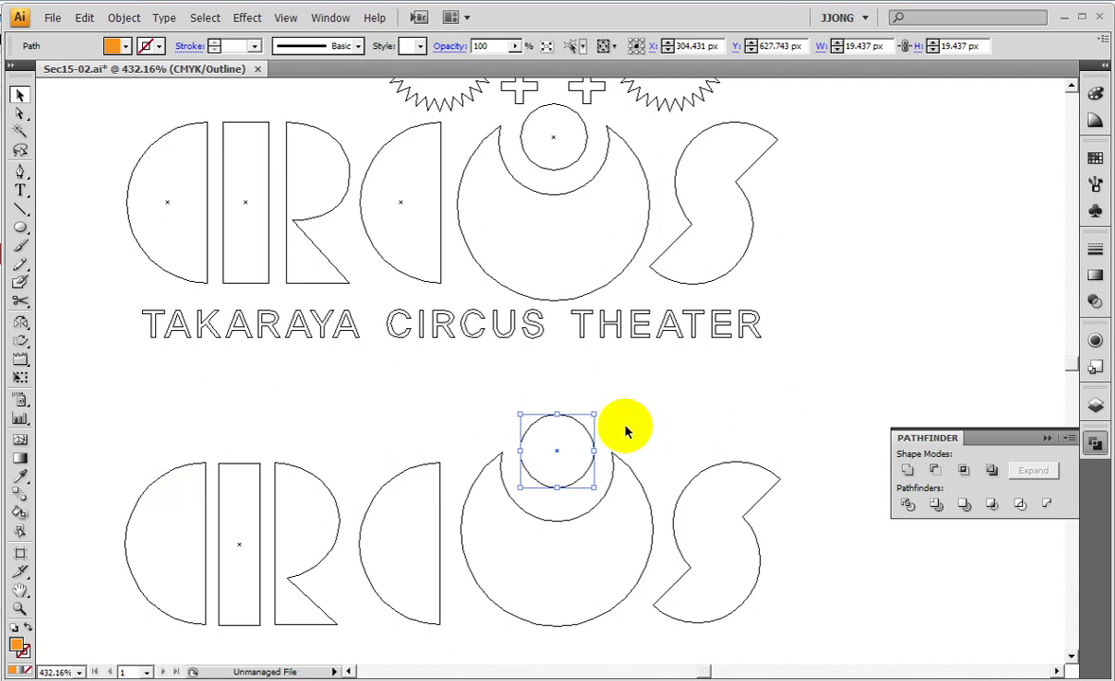
pyautogui.click(547, 409)
pyautogui.click(557, 417)
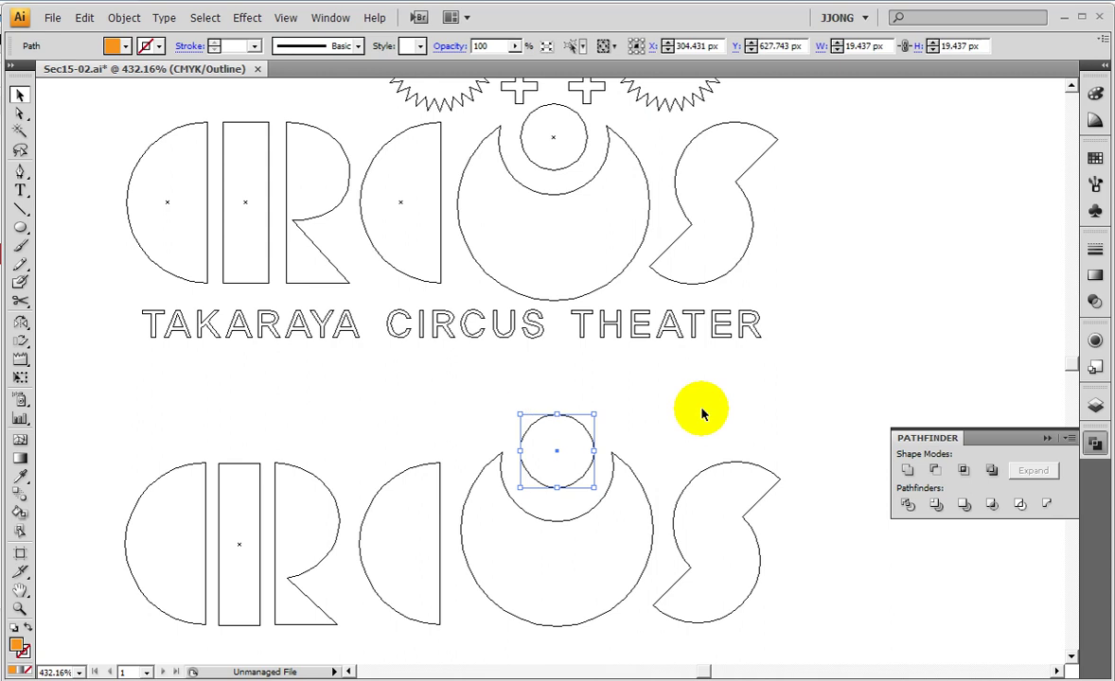
pyautogui.click(729, 403)
# Move the whole lower CIRCUS further down, then zoom in on the sparkles
pyautogui.moveTo(129, 459)
pyautogui.mouseDown()
pyautogui.moveTo(828, 595)
pyautogui.moveTo(833, 586)
pyautogui.mouseUp()
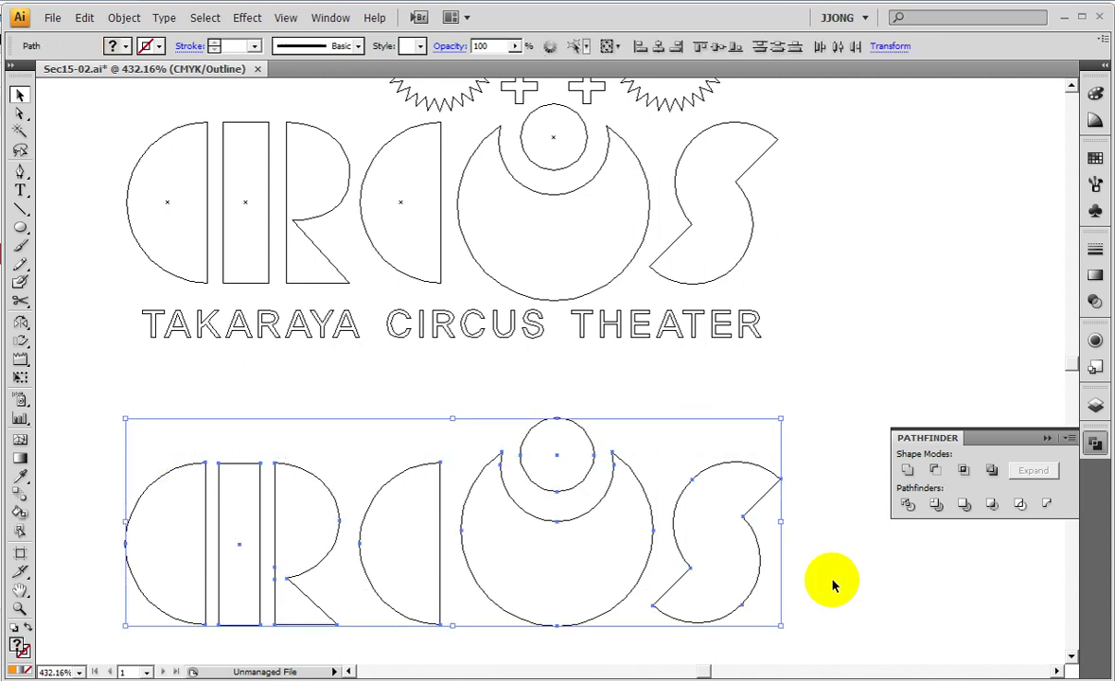
pyautogui.hotkey('shift', 'Down')
pyautogui.hotkey('shift', 'Down')
pyautogui.hotkey('shift', 'Down')
pyautogui.scroll(3, 814, 488)
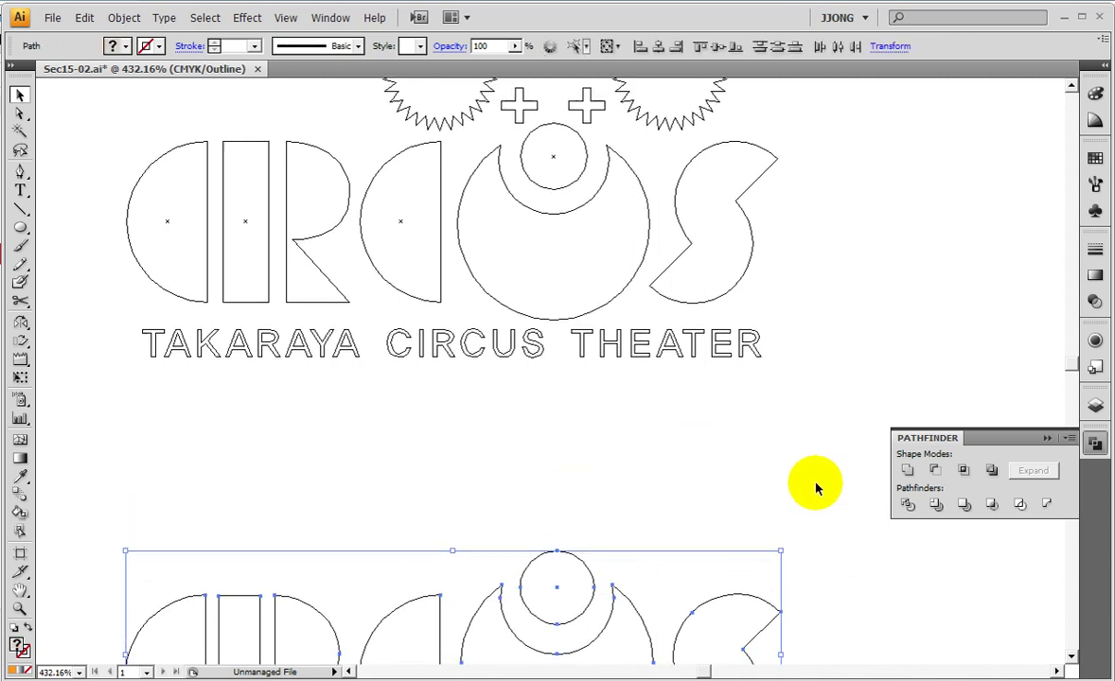
pyautogui.scroll(3, 814, 491)
pyautogui.click(21, 592)
pyautogui.click(19, 608)
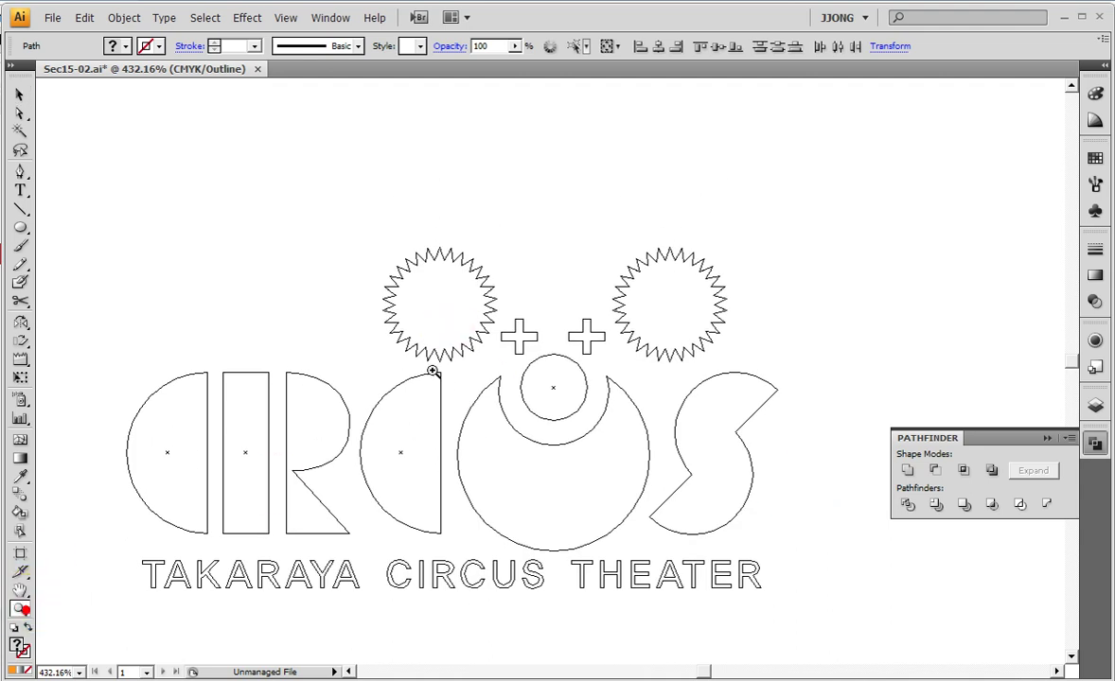
pyautogui.click(429, 361)
pyautogui.click(550, 344)
# Draw a thin upright orange bar above the crosses, centred between the two sunbursts
pyautogui.scroll(2, 550, 343)
pyautogui.click(20, 228)
pyautogui.moveTo(20, 228); pyautogui.dragTo(85, 226)
pyautogui.moveTo(492, 227); pyautogui.dragTo(520, 313)
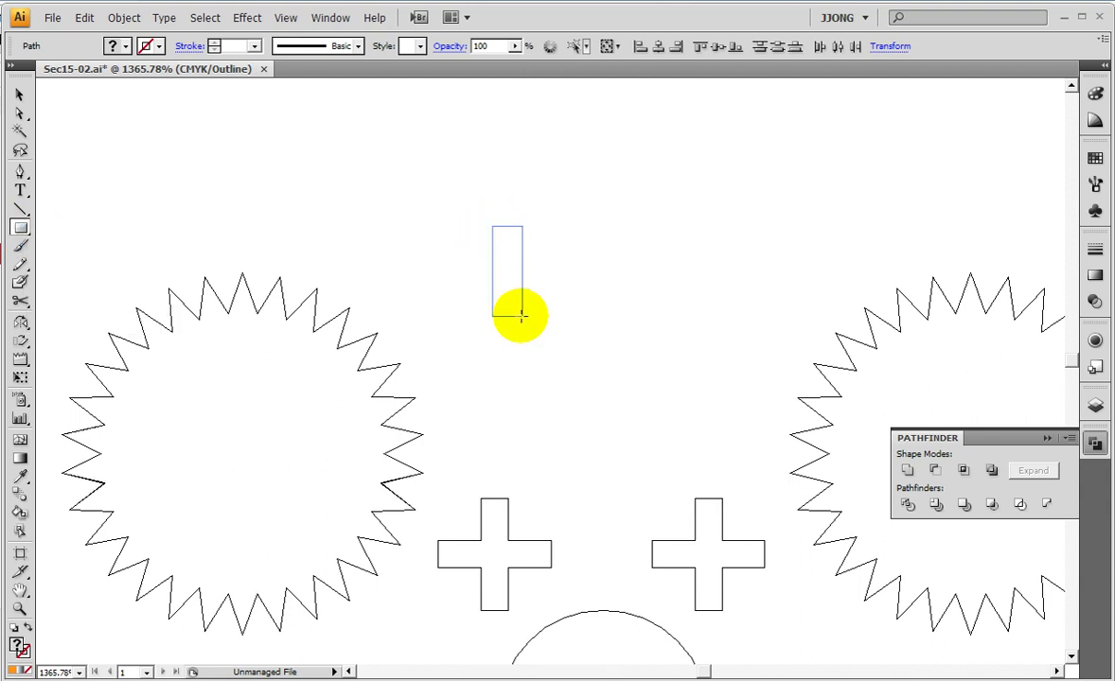
pyautogui.moveTo(520, 314); pyautogui.dragTo(521, 313)
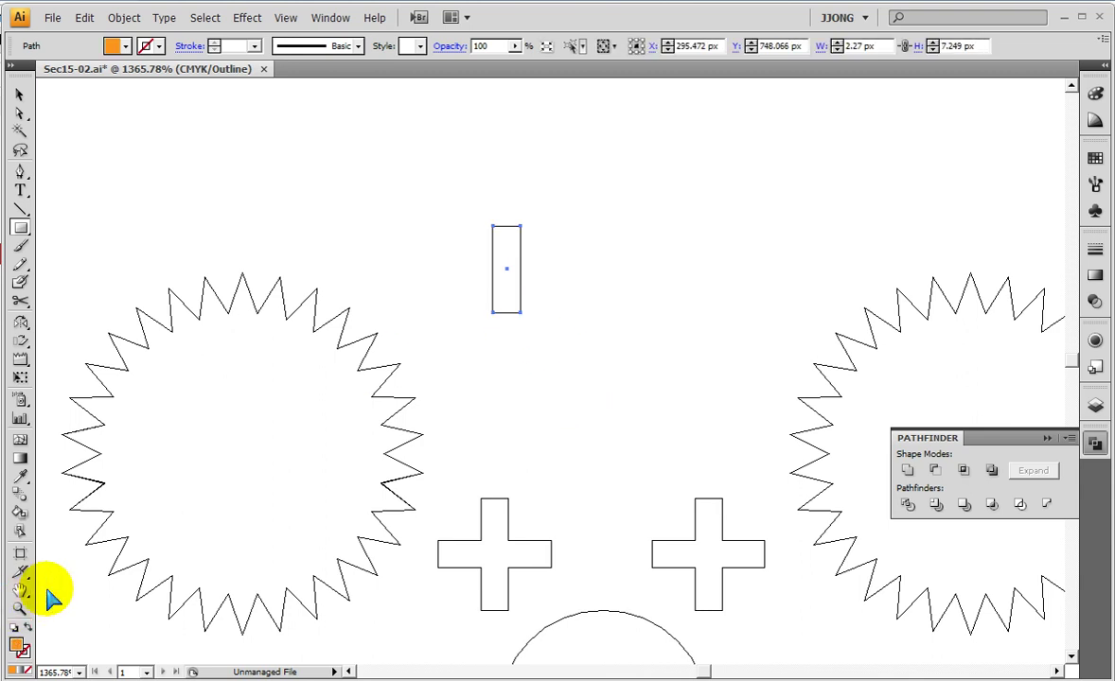
pyautogui.hotkey('ctrl', 'y')
pyautogui.moveTo(602, 508)
pyautogui.mouseDown()
pyautogui.moveTo(704, 522)
pyautogui.moveTo(549, 519)
pyautogui.mouseUp()
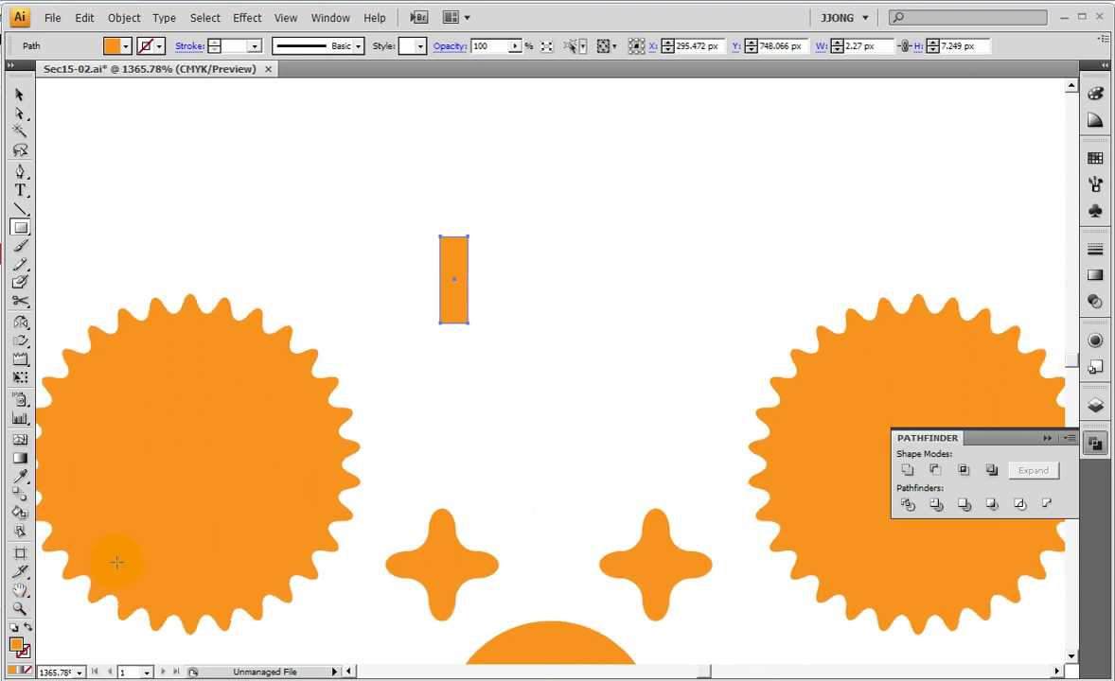
pyautogui.moveTo(444, 289); pyautogui.dragTo(529, 289)
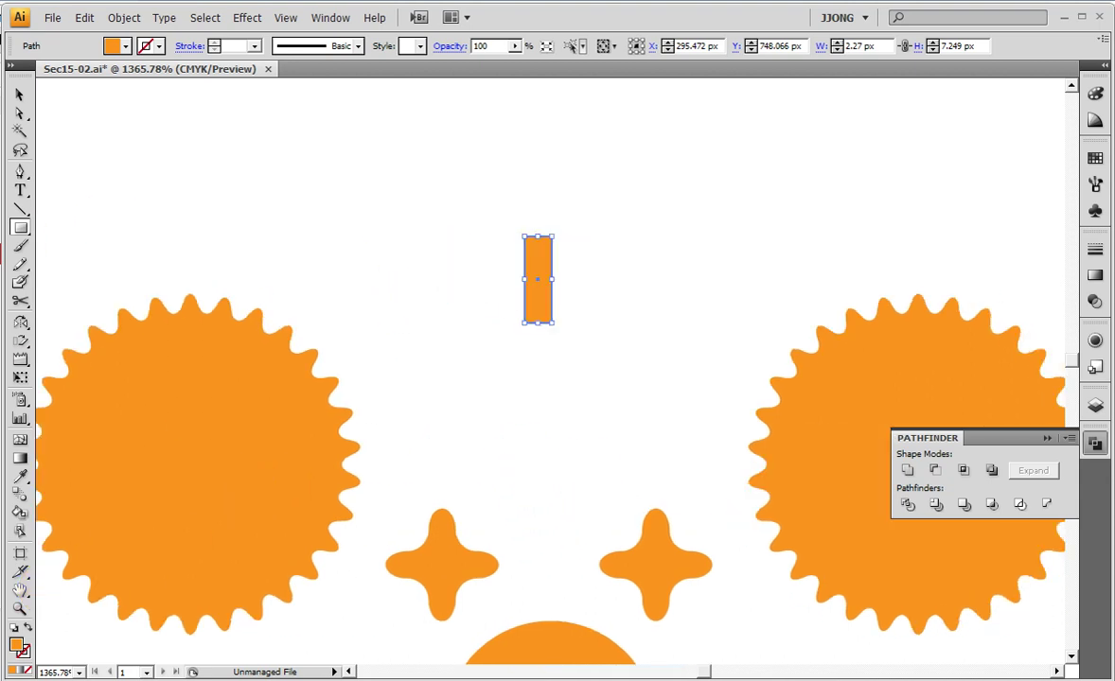
pyautogui.moveTo(20, 322); pyautogui.dragTo(57, 320)
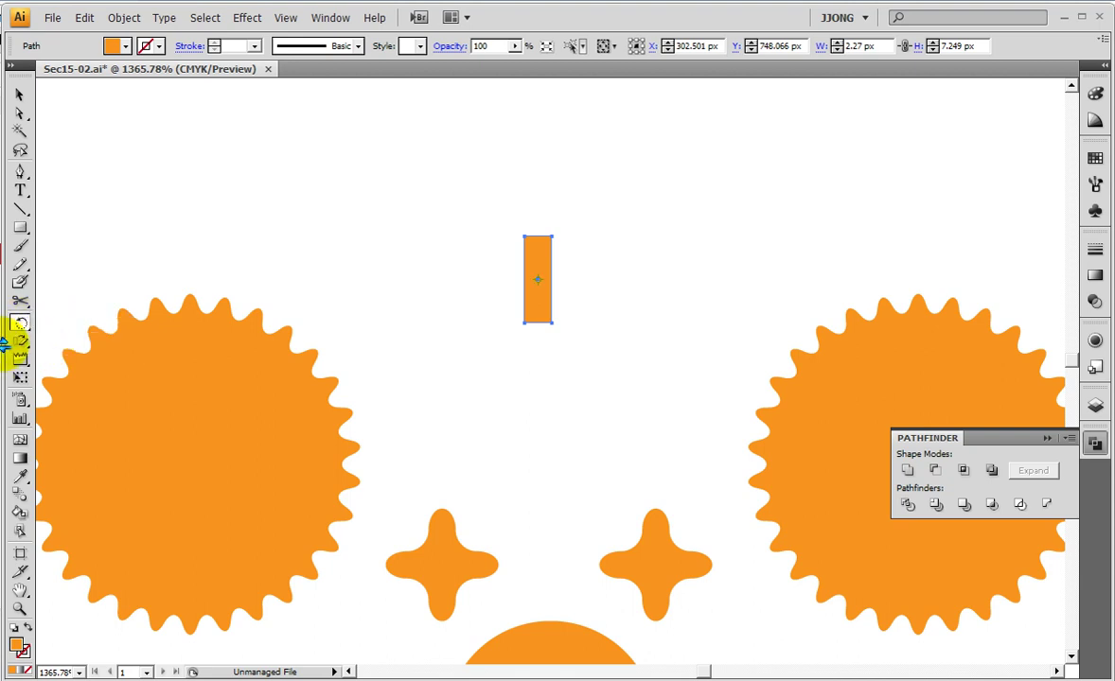
# Duplicate the orange bar rotated 90° so the two bars form a plus sign
pyautogui.doubleClick(20, 323)
pyautogui.write('90')
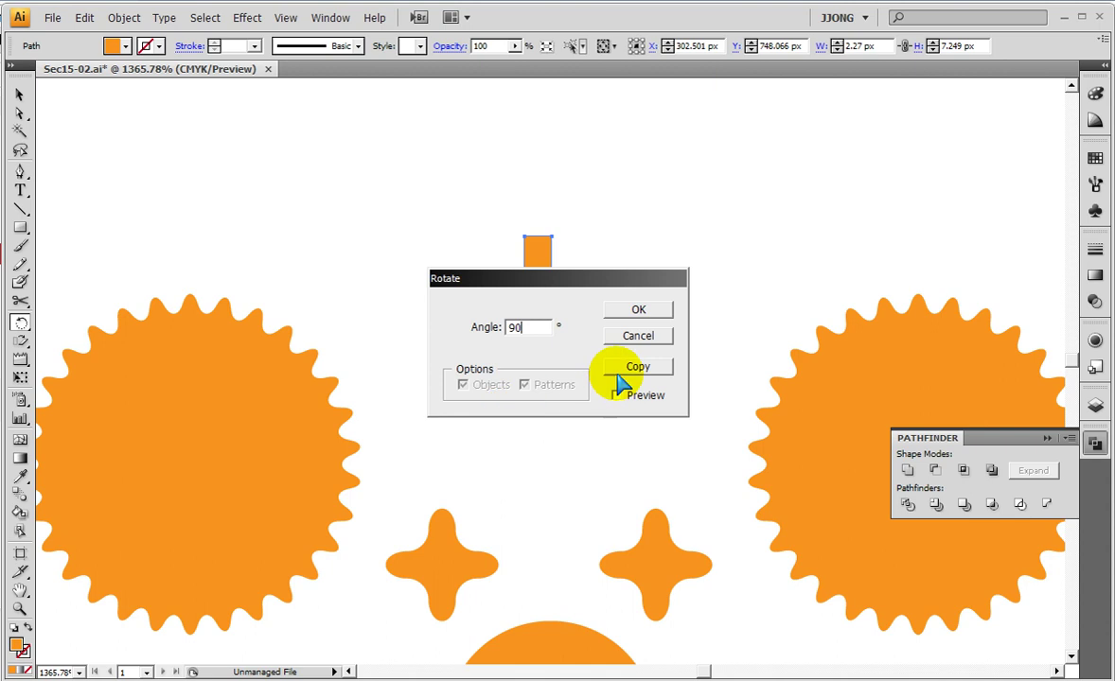
pyautogui.click(618, 373)
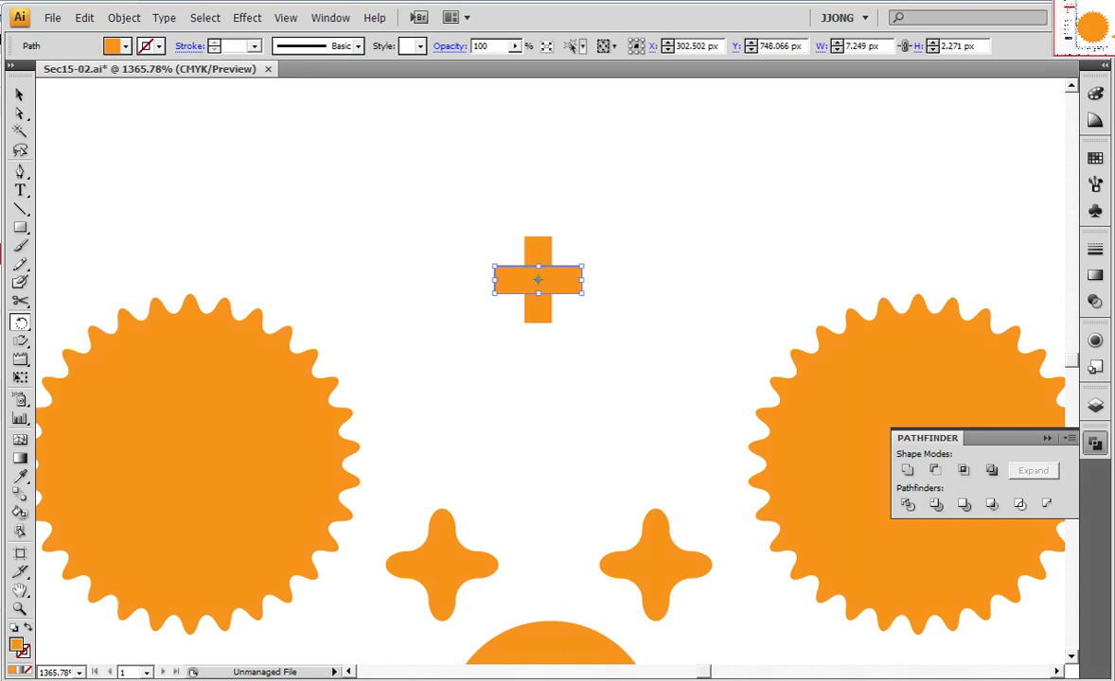
pyautogui.click(20, 302)
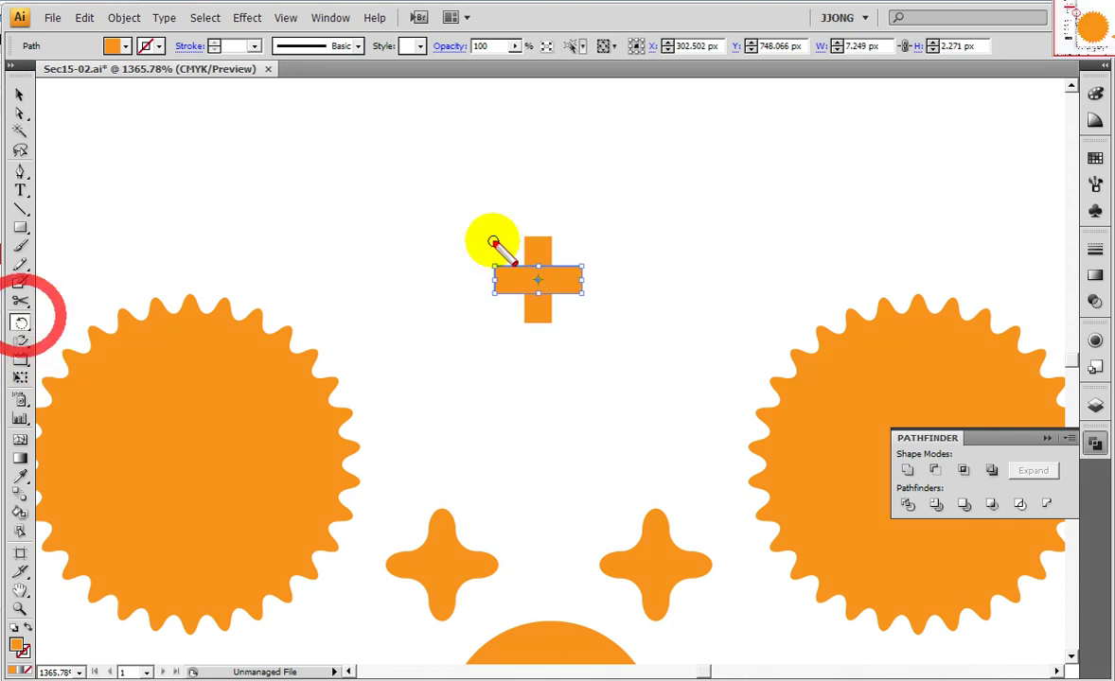
pyautogui.click(450, 189)
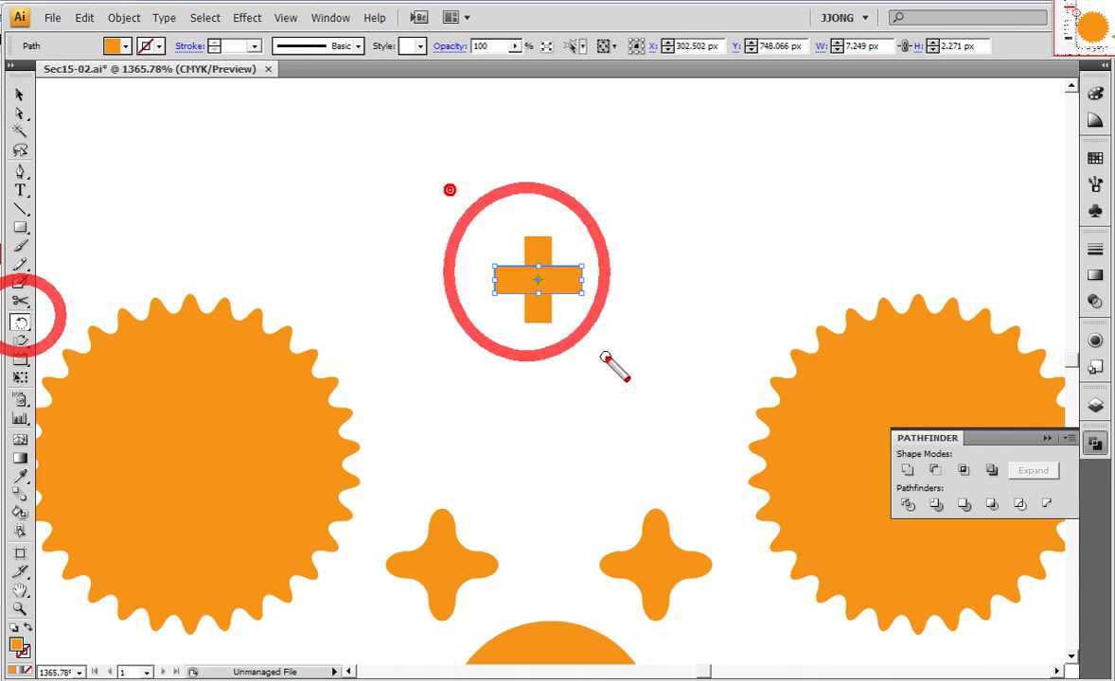
pyautogui.click(605, 360)
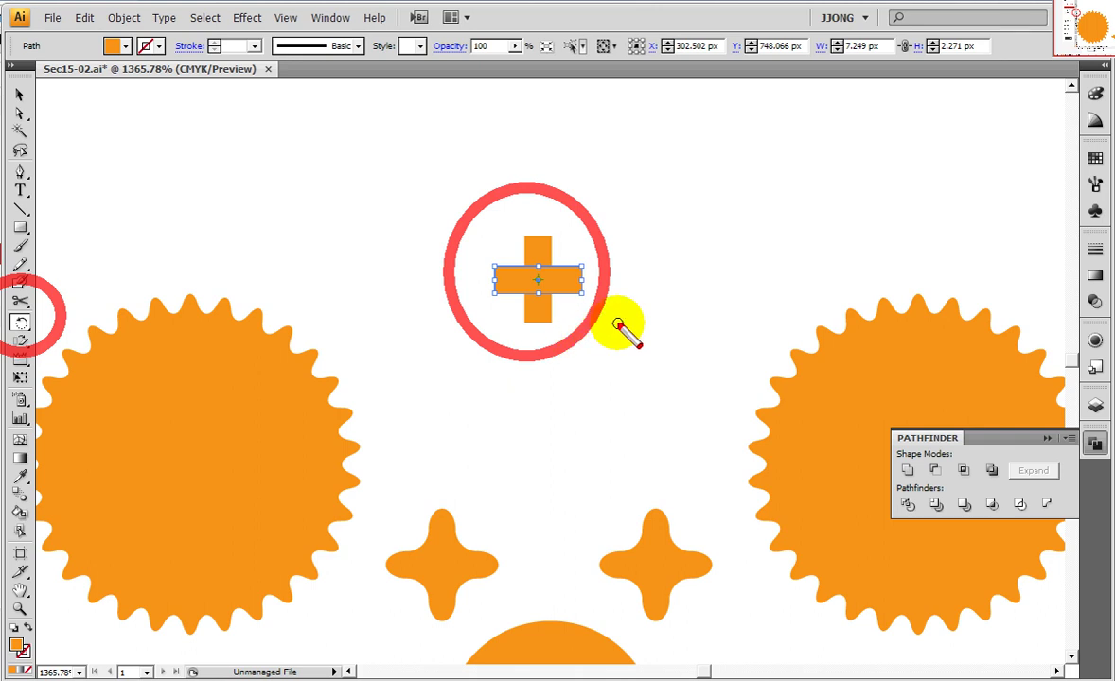
# Marquee-select both orange bars and unite them with Pathfinder Unite
pyautogui.click(19, 94)
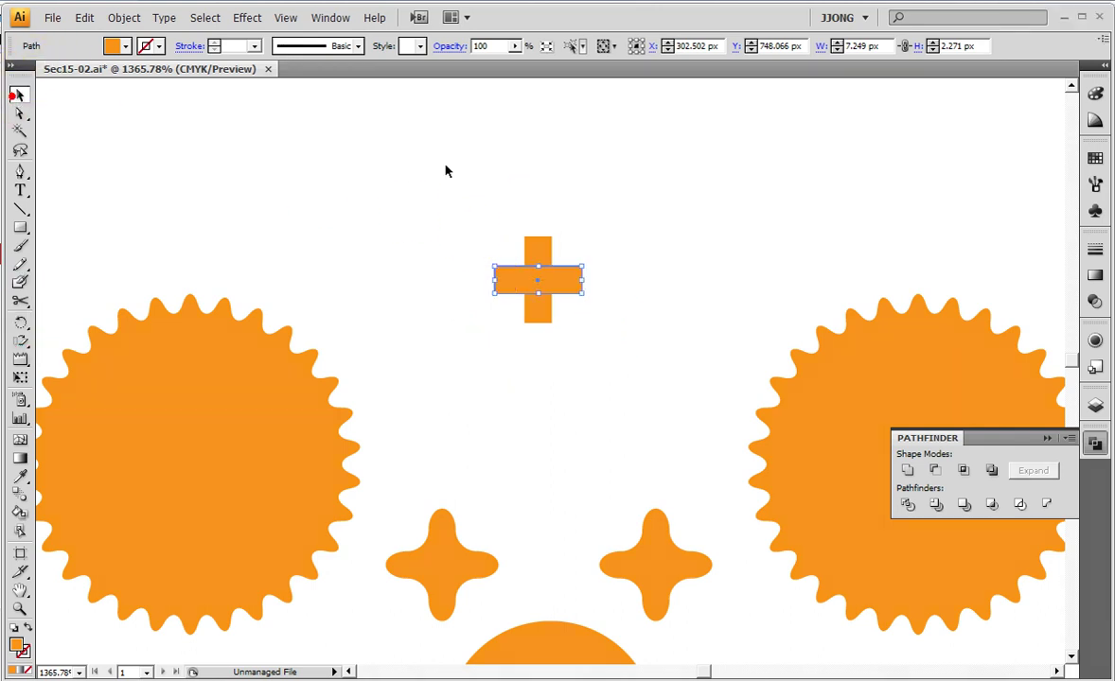
pyautogui.moveTo(411, 159); pyautogui.dragTo(662, 393)
pyautogui.click(906, 470)
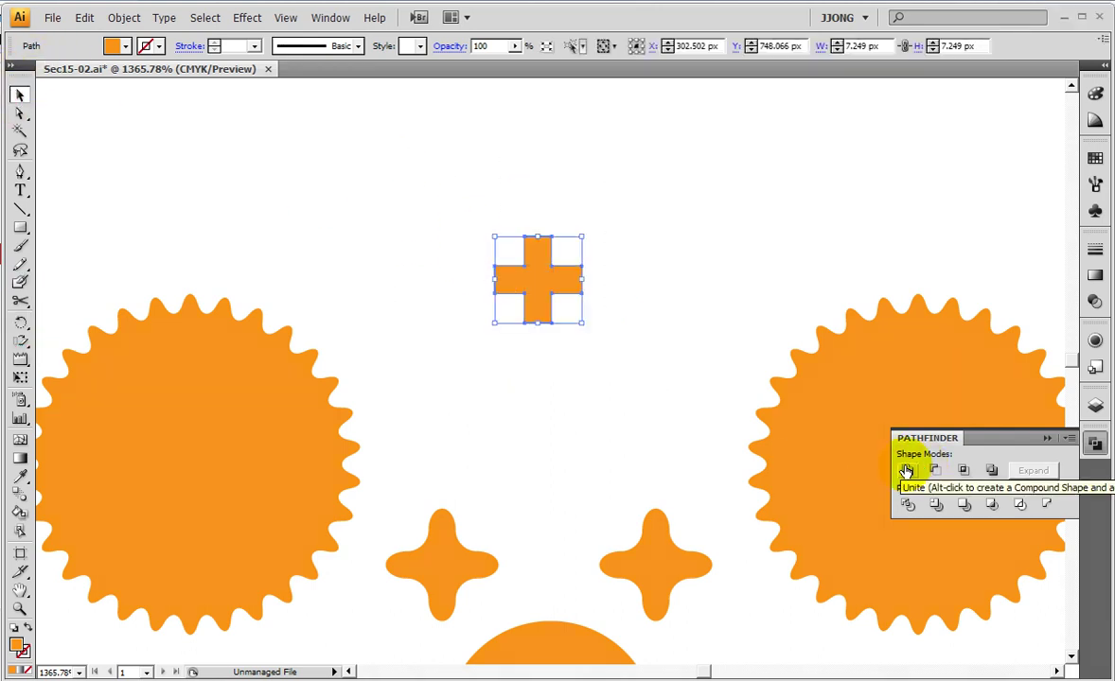
pyautogui.click(906, 470)
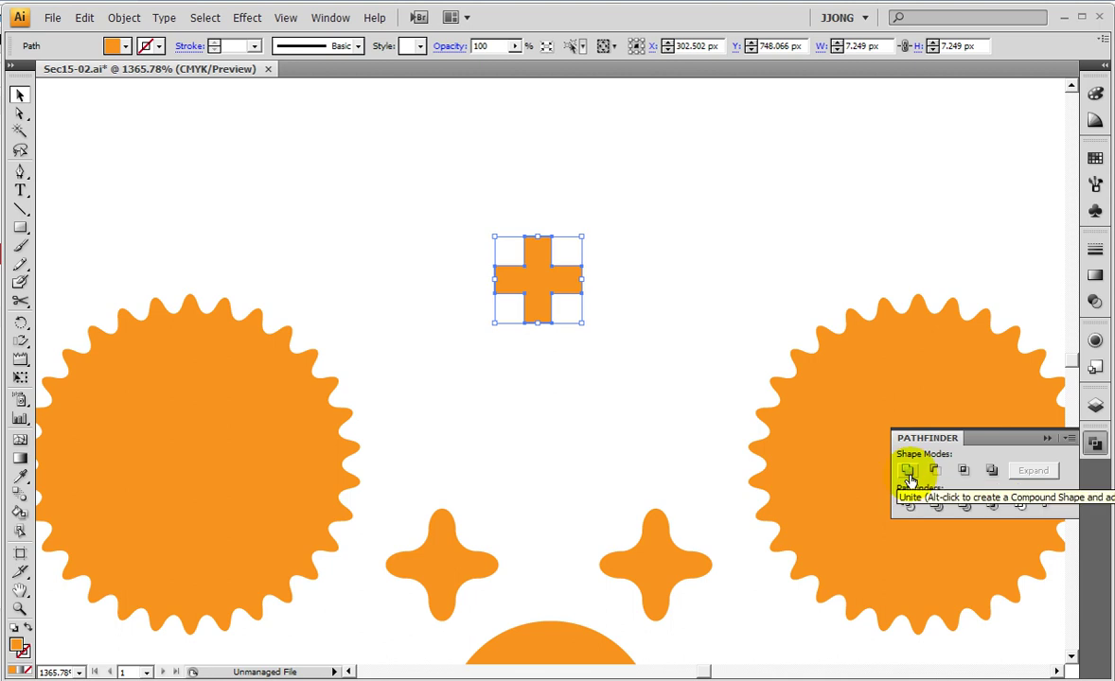
# Switch to Outline view and zoom in closely on the merged cross
pyautogui.hotkey('ctrl', 'y')
pyautogui.click(19, 609)
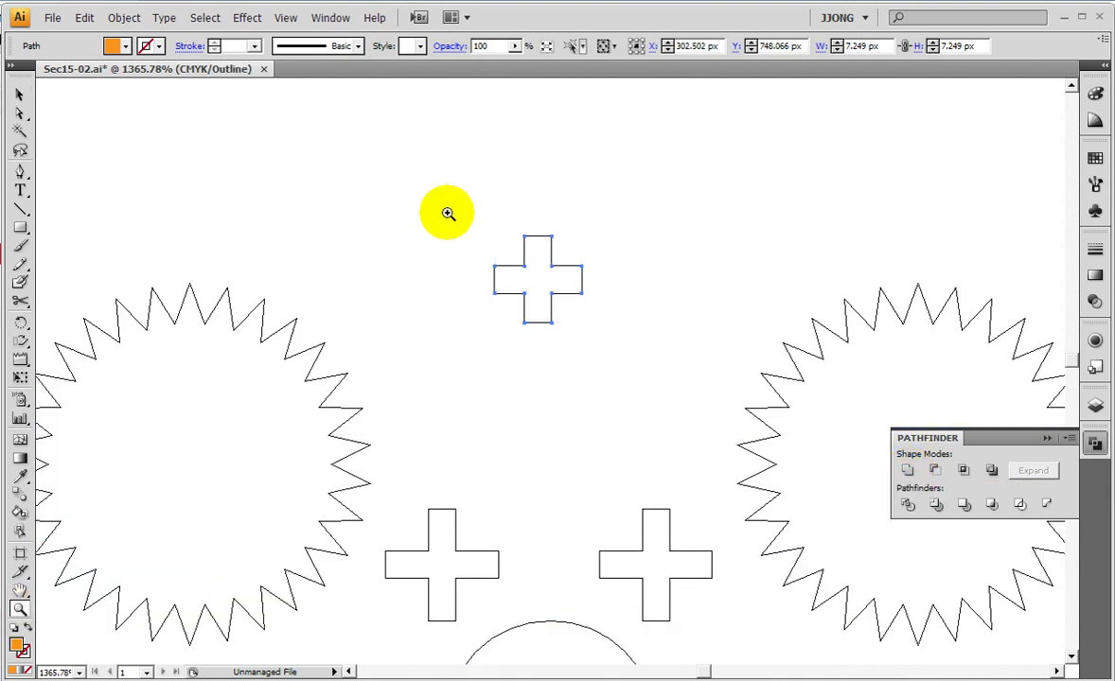
pyautogui.moveTo(462, 233); pyautogui.dragTo(587, 342)
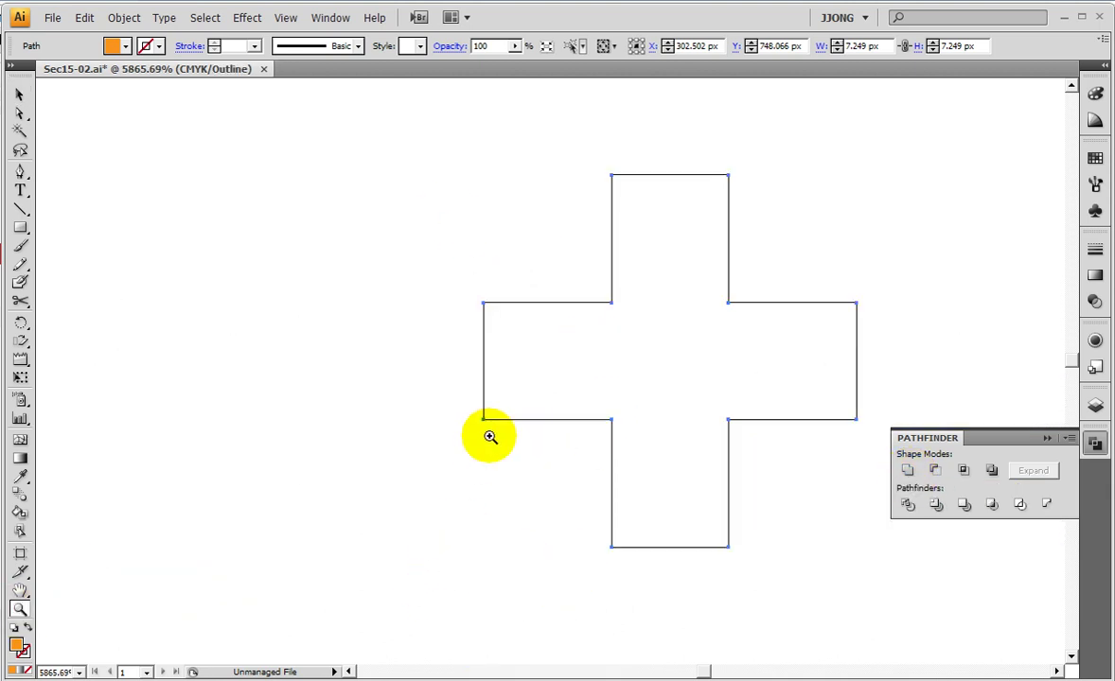
pyautogui.moveTo(498, 224); pyautogui.dragTo(843, 551)
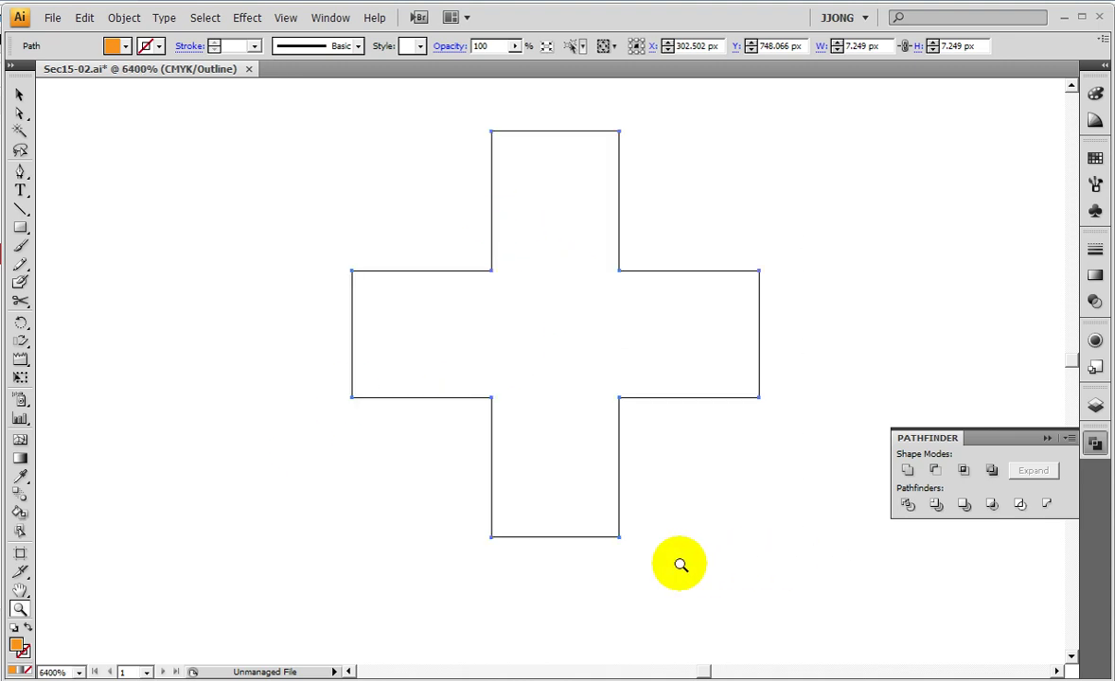
# Inspect the cross's outline, then return to Preview and the whole-artboard view
pyautogui.click(869, 443)
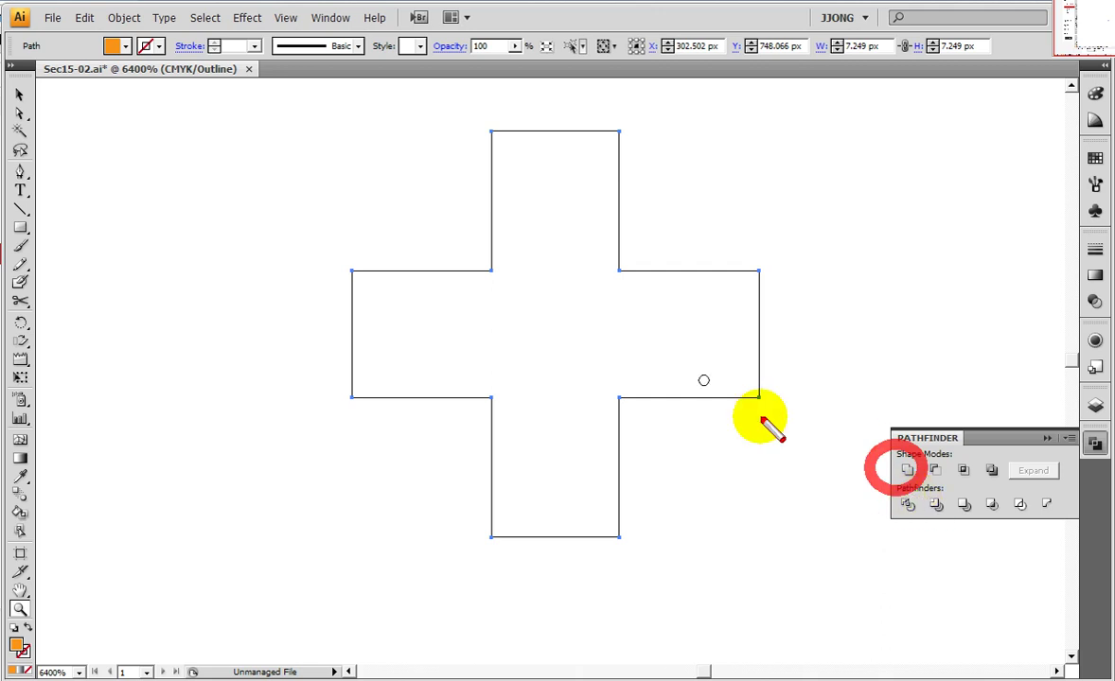
pyautogui.moveTo(932, 333); pyautogui.dragTo(870, 416)
pyautogui.moveTo(782, 390); pyautogui.dragTo(818, 419)
pyautogui.moveTo(824, 579); pyautogui.dragTo(873, 518)
pyautogui.moveTo(738, 467); pyautogui.dragTo(841, 462)
pyautogui.moveTo(778, 362); pyautogui.dragTo(861, 417)
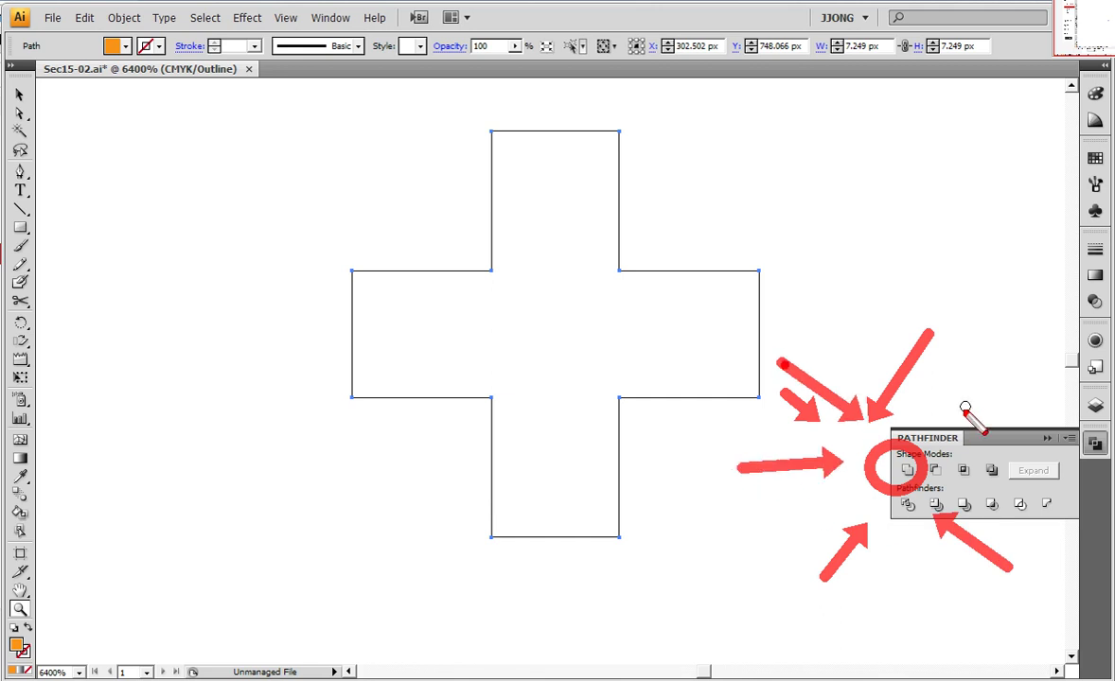
pyautogui.moveTo(1011, 373); pyautogui.dragTo(904, 434)
pyautogui.moveTo(1010, 568); pyautogui.dragTo(942, 519)
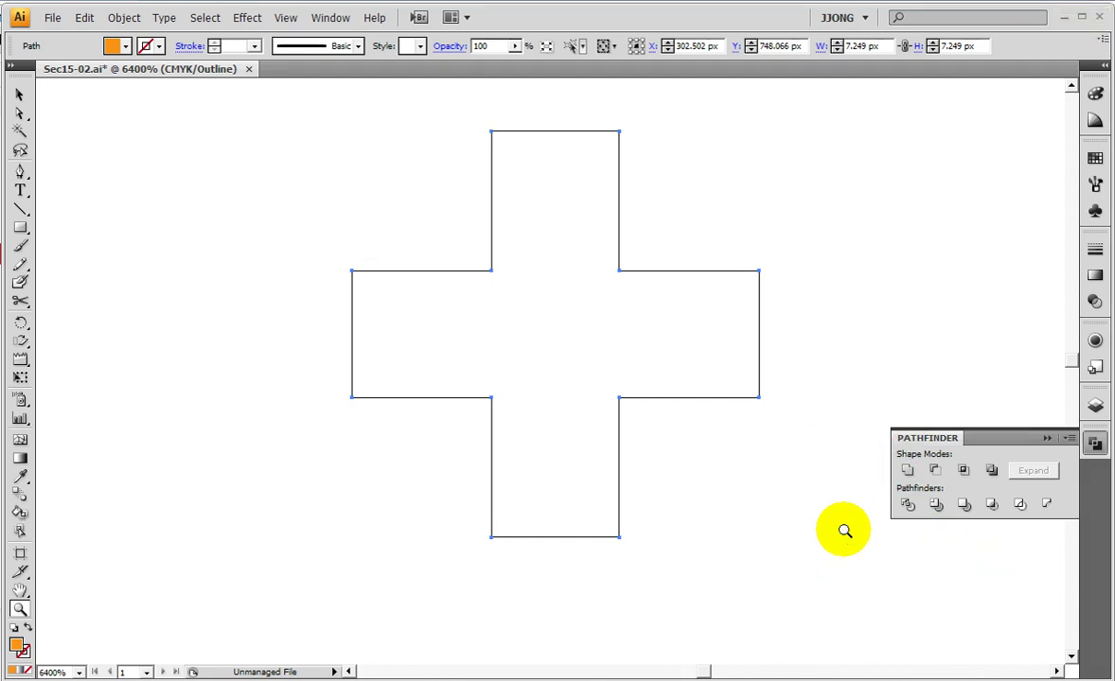
pyautogui.hotkey('ctrl', 'y')
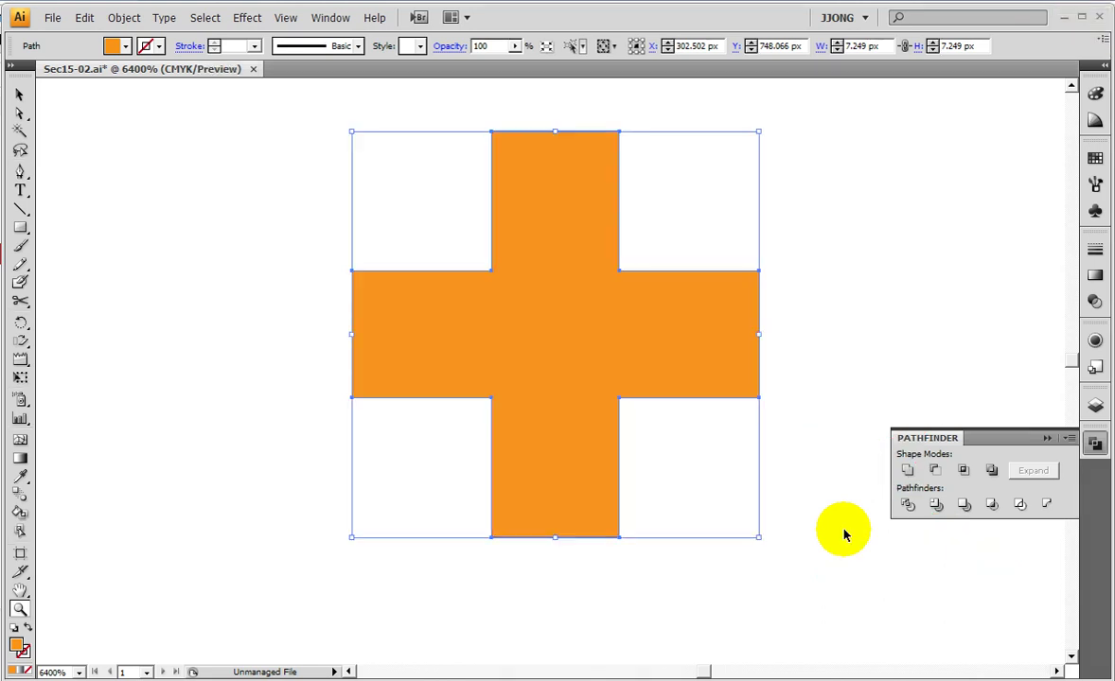
pyautogui.hotkey('ctrl', '1')
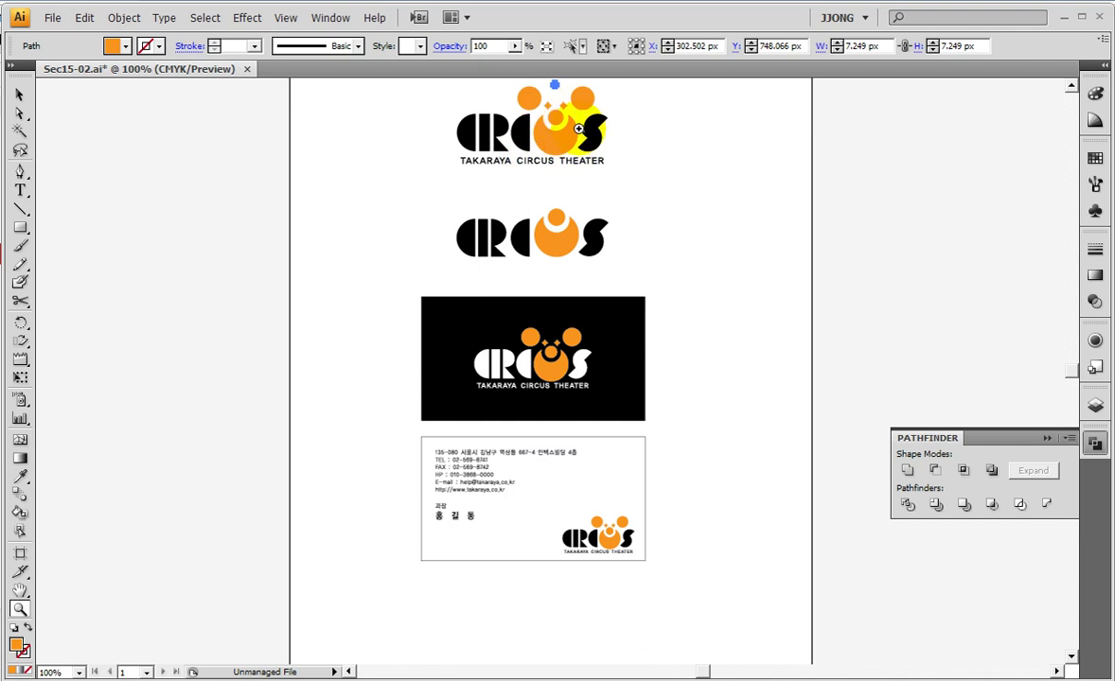
# Zoom in on the top logo and drag the cross down-left between the sunbursts
pyautogui.moveTo(530, 164); pyautogui.dragTo(568, 118)
pyautogui.moveTo(665, 609); pyautogui.dragTo(470, 402)
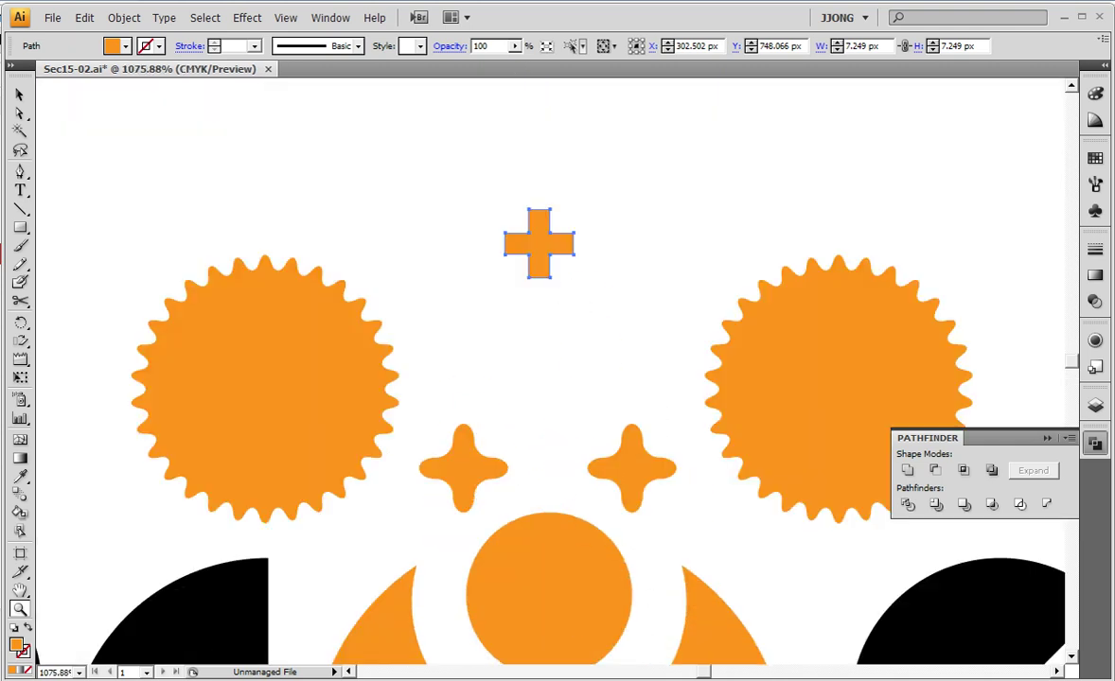
pyautogui.click(19, 95)
pyautogui.click(393, 201)
pyautogui.moveTo(530, 245)
pyautogui.mouseDown()
pyautogui.moveTo(489, 374)
pyautogui.moveTo(476, 369)
pyautogui.mouseUp()
# Zoom in on the moved cross and sparkles and check it in Outline view
pyautogui.click(19, 608)
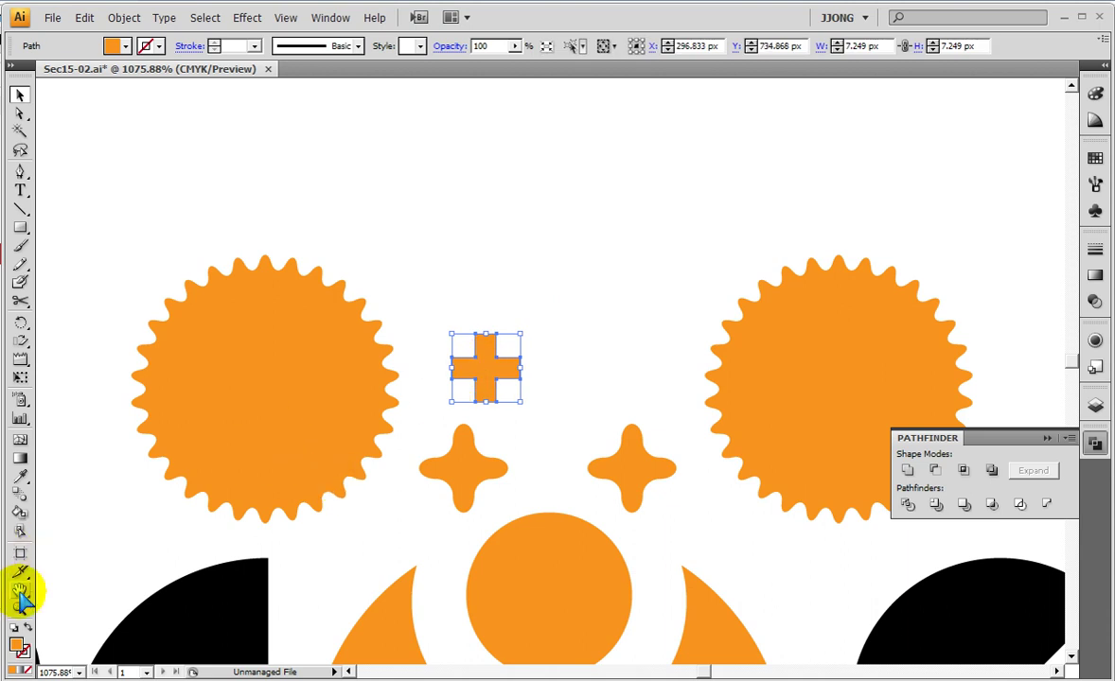
pyautogui.moveTo(304, 284); pyautogui.dragTo(685, 577)
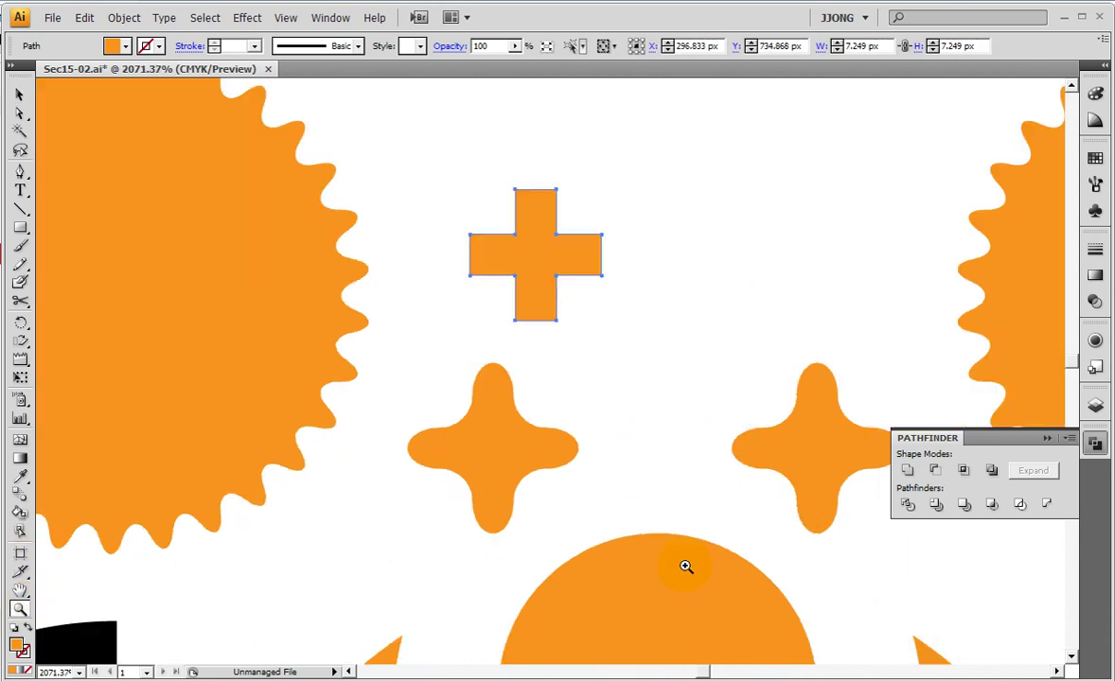
pyautogui.hotkey('ctrl', 'y')
pyautogui.hotkey('ctrl', 'y')
pyautogui.hotkey('ctrl', 'y')
pyautogui.hotkey('ctrl', 'y')
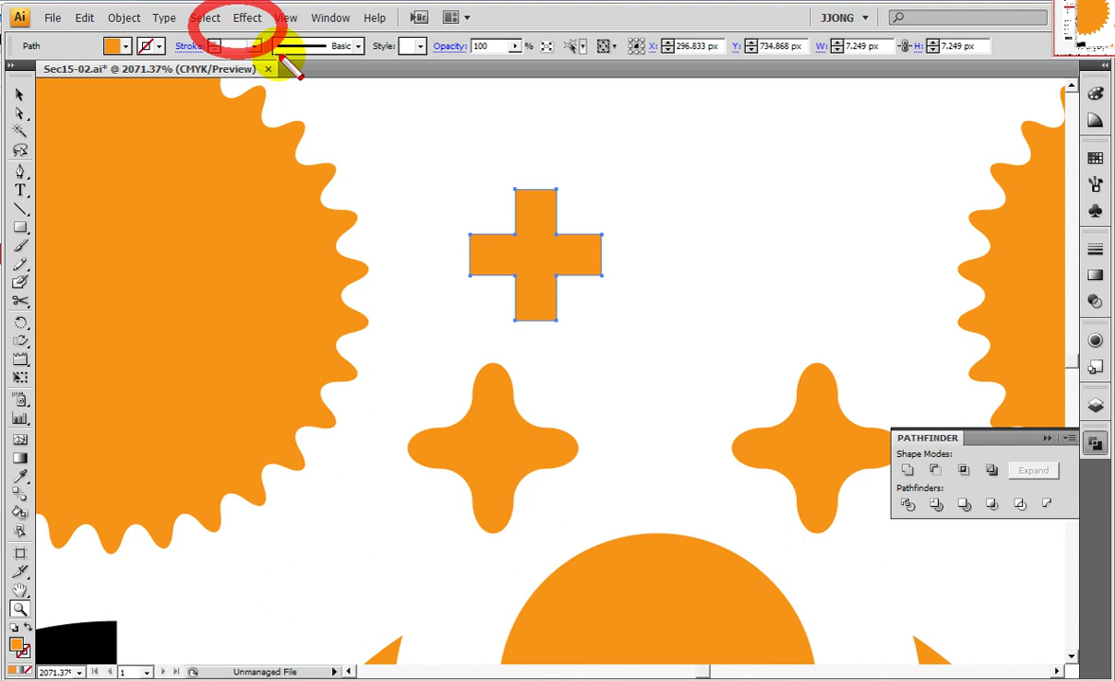
pyautogui.click(20, 610)
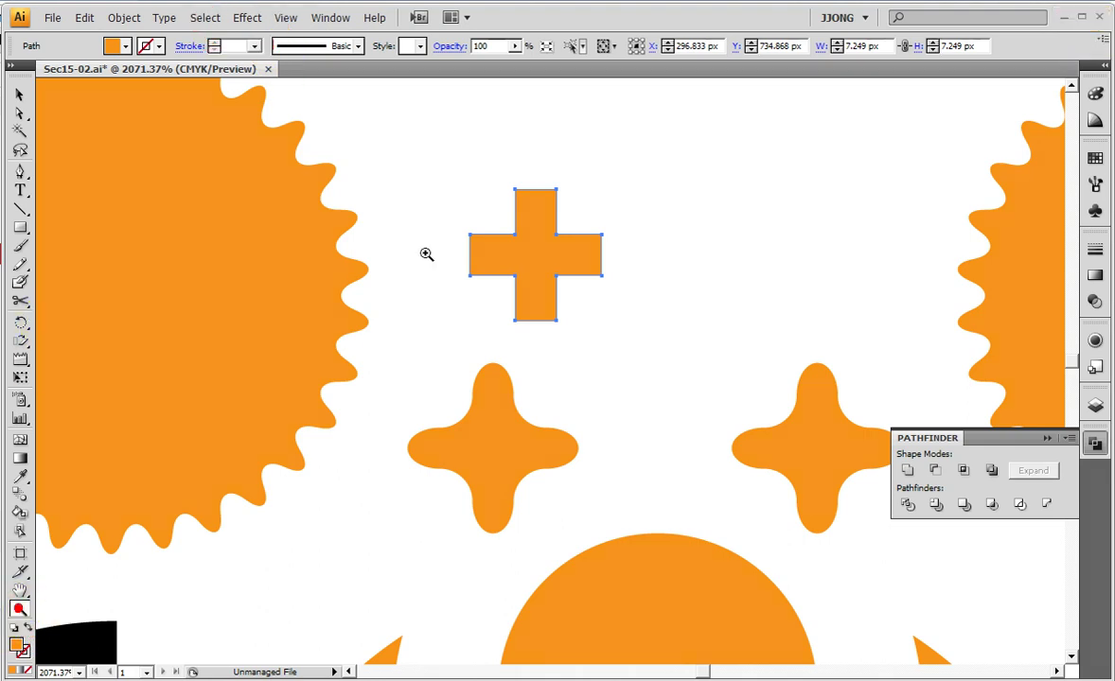
pyautogui.moveTo(625, 301); pyautogui.dragTo(460, 132)
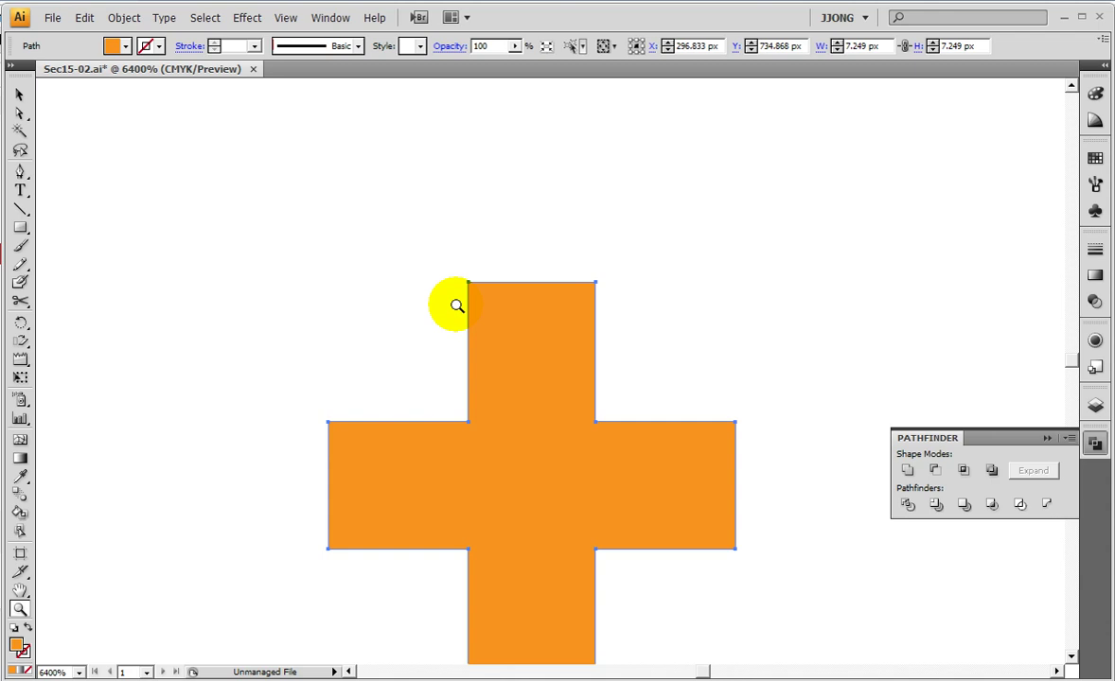
pyautogui.press('ctrl')
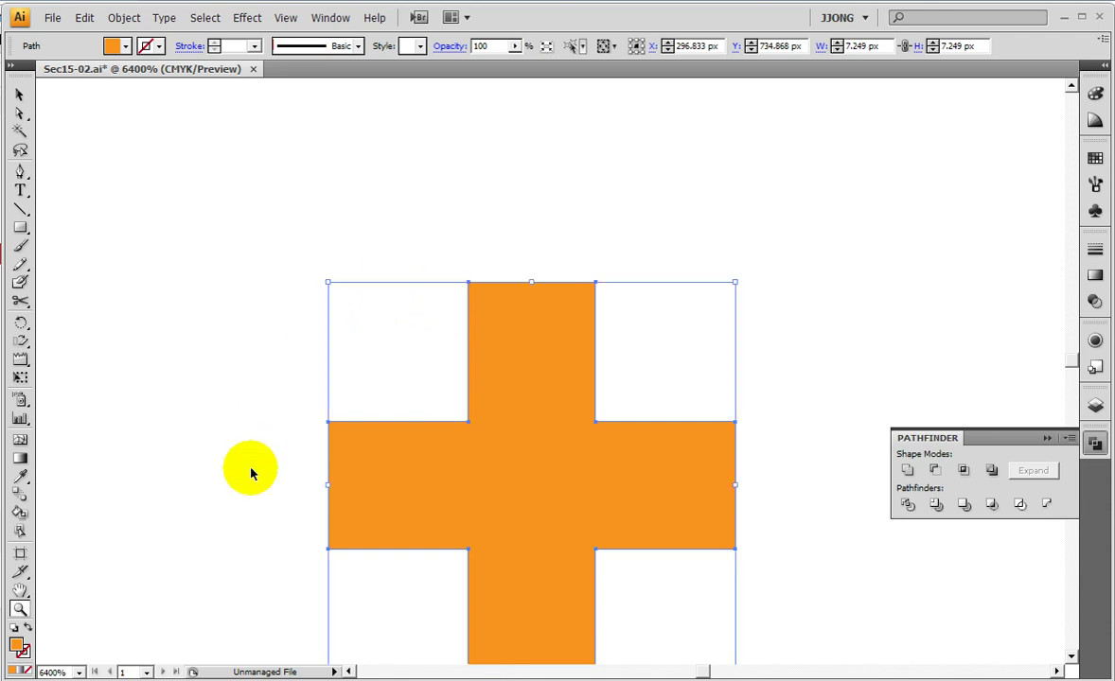
pyautogui.hotkey('ctrl', '1')
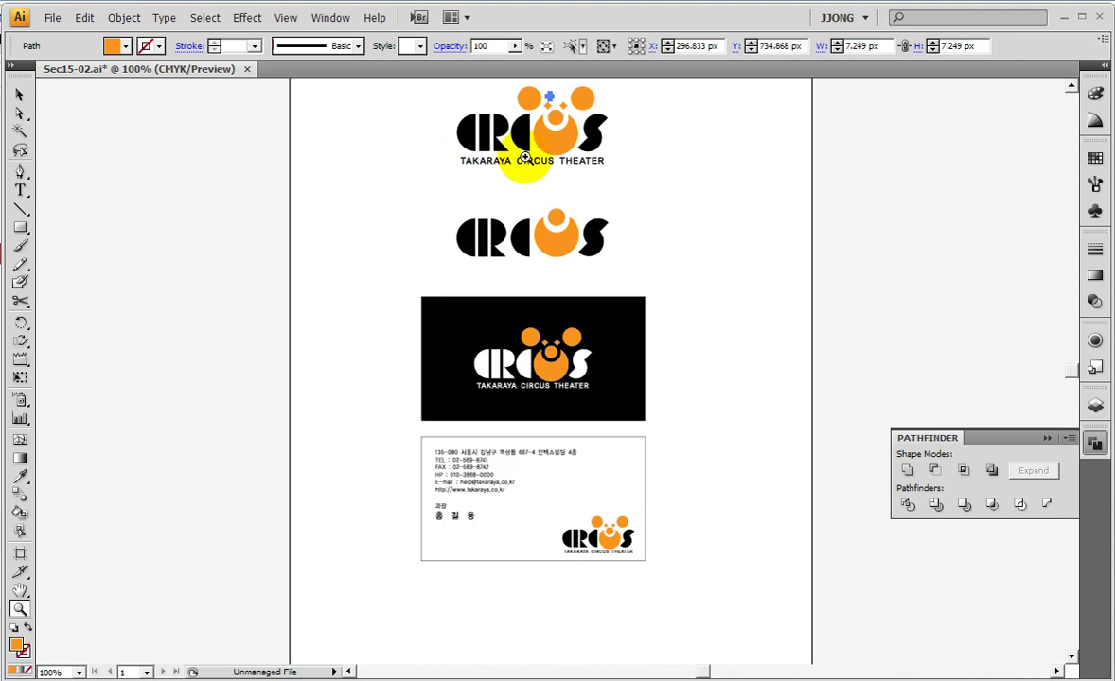
pyautogui.moveTo(493, 142); pyautogui.dragTo(573, 235)
pyautogui.moveTo(389, 204); pyautogui.dragTo(662, 389)
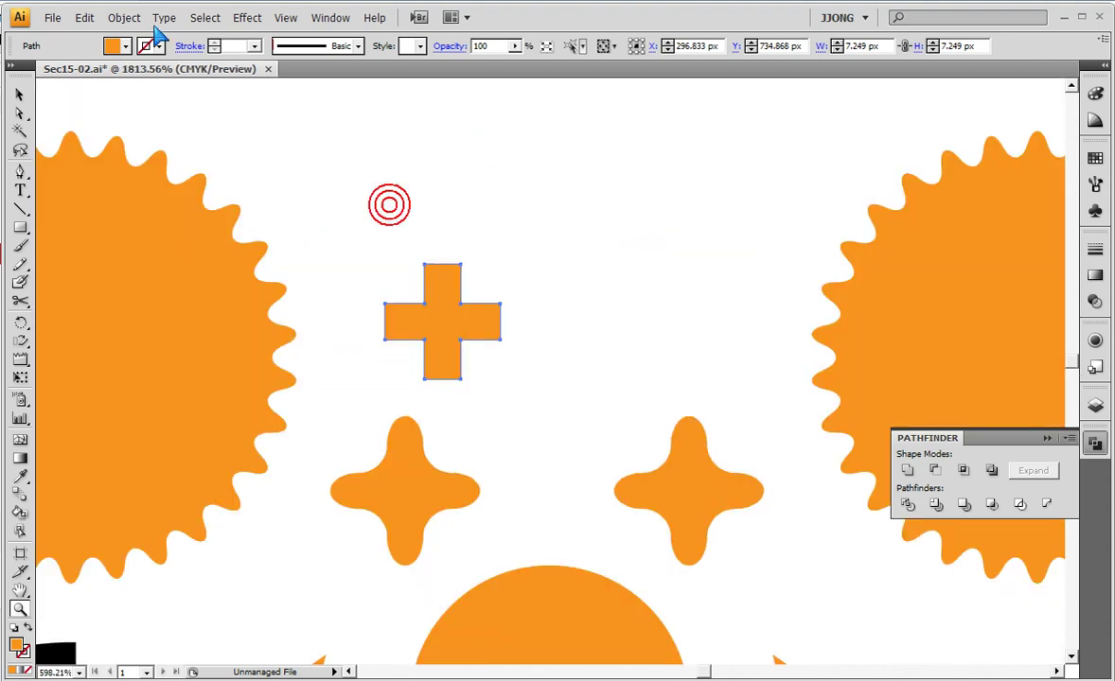
# Preview a 10 px Round Corners effect on the cross, then cancel it
pyautogui.click(247, 17)
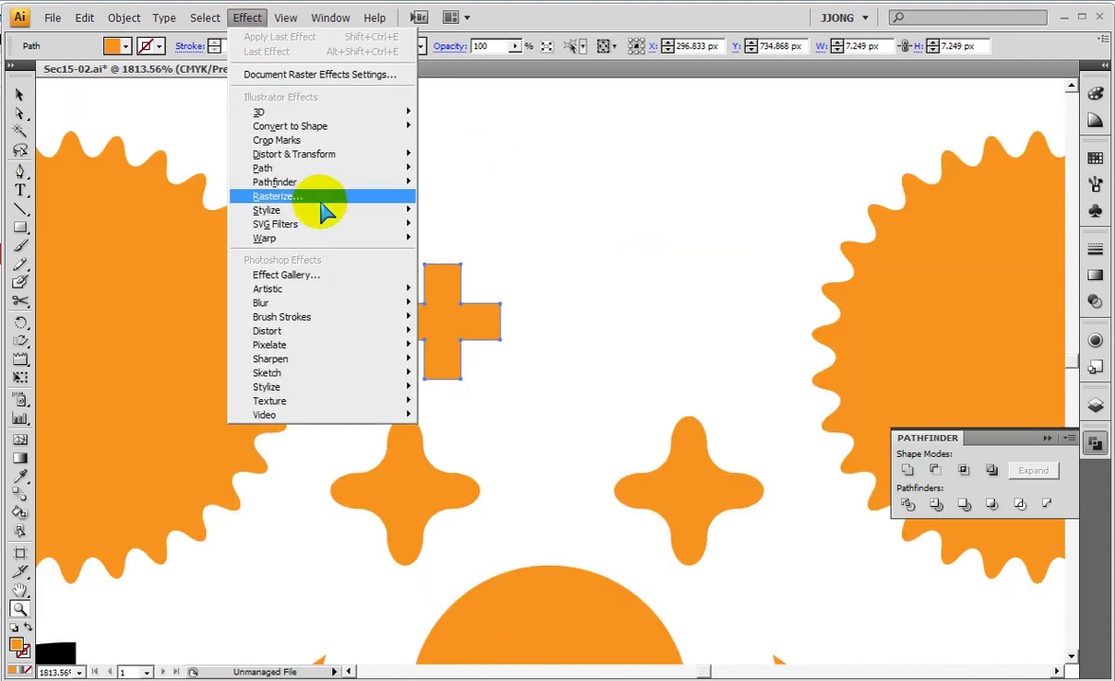
pyautogui.moveTo(267, 210)
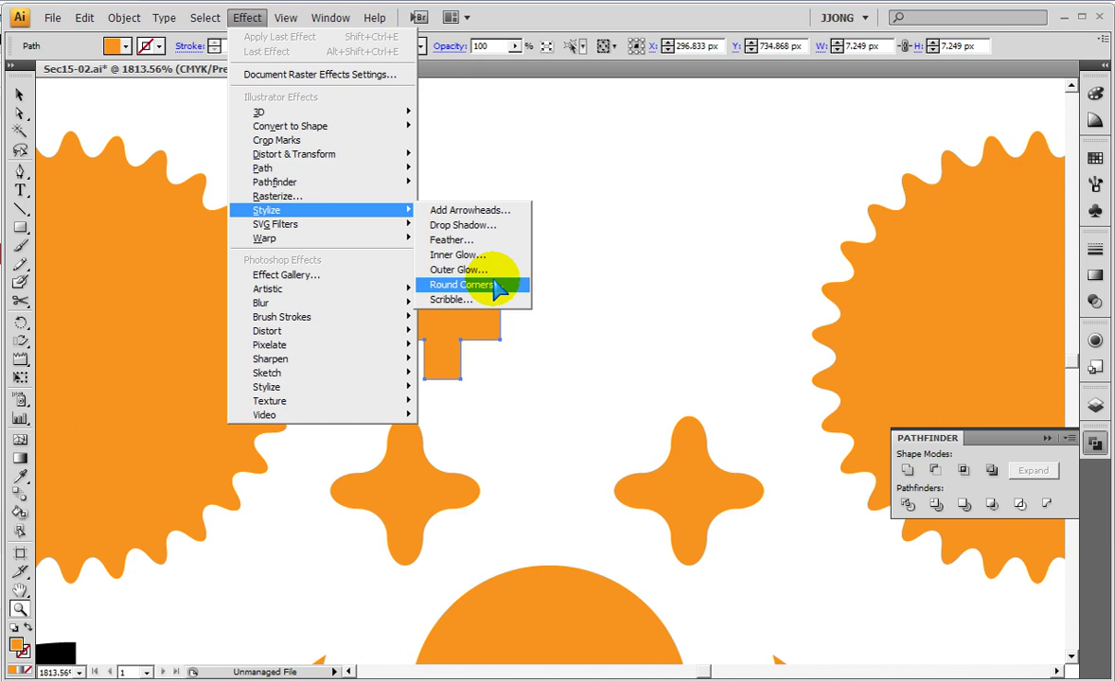
pyautogui.click(461, 285)
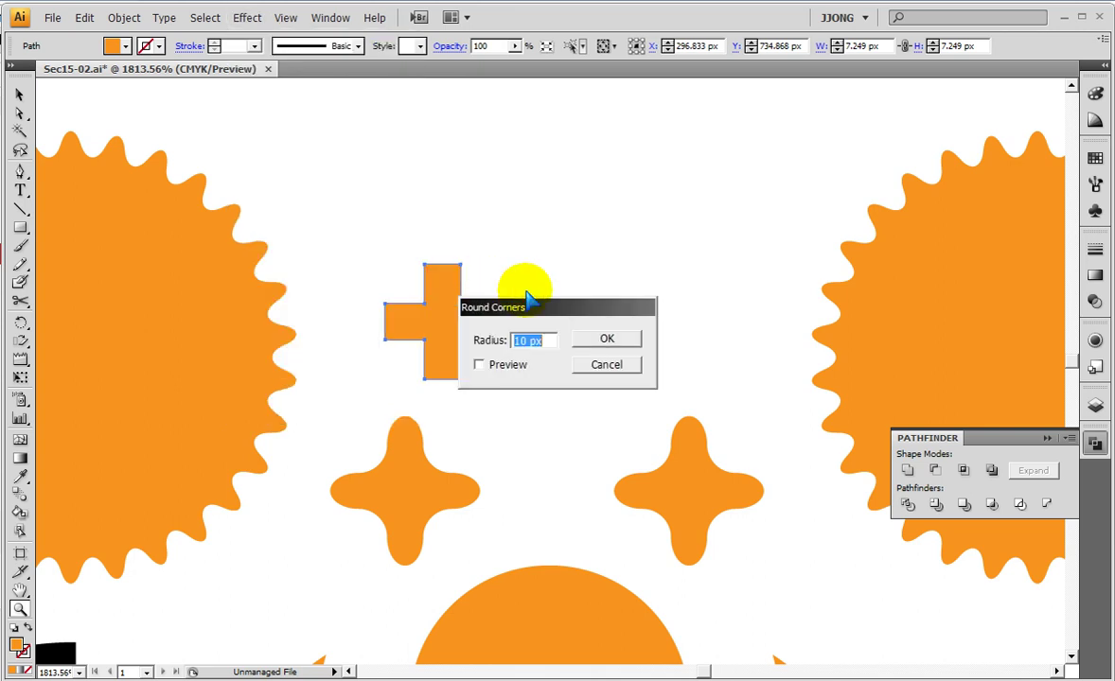
pyautogui.moveTo(544, 305); pyautogui.dragTo(530, 224)
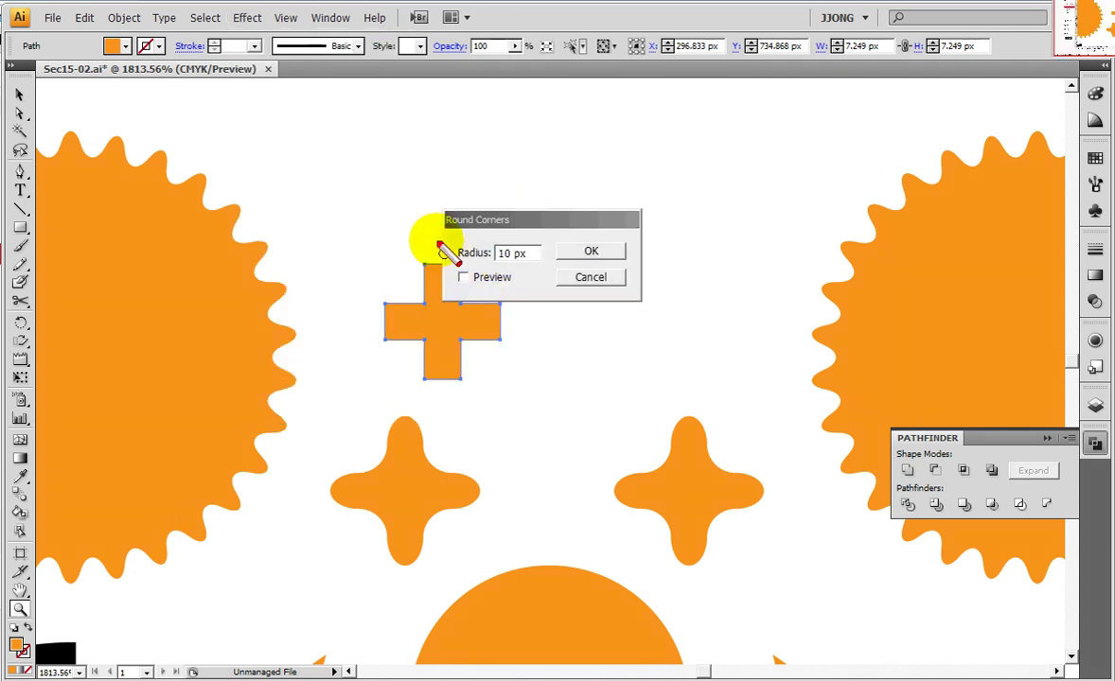
pyautogui.moveTo(530, 301); pyautogui.dragTo(544, 284)
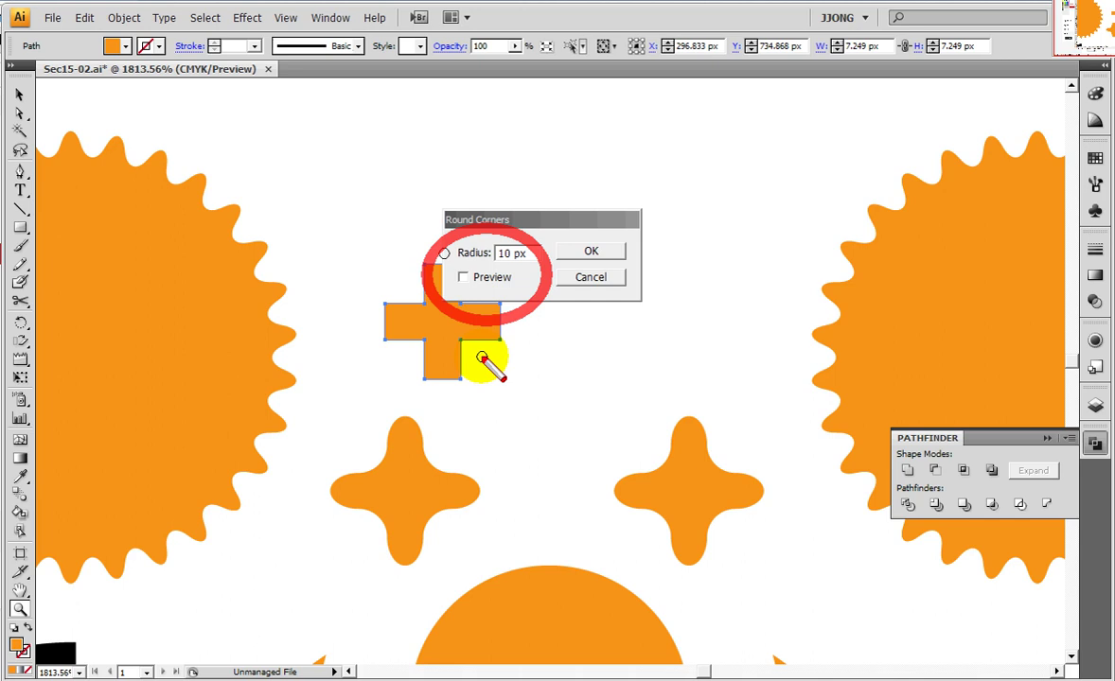
pyautogui.click(463, 277)
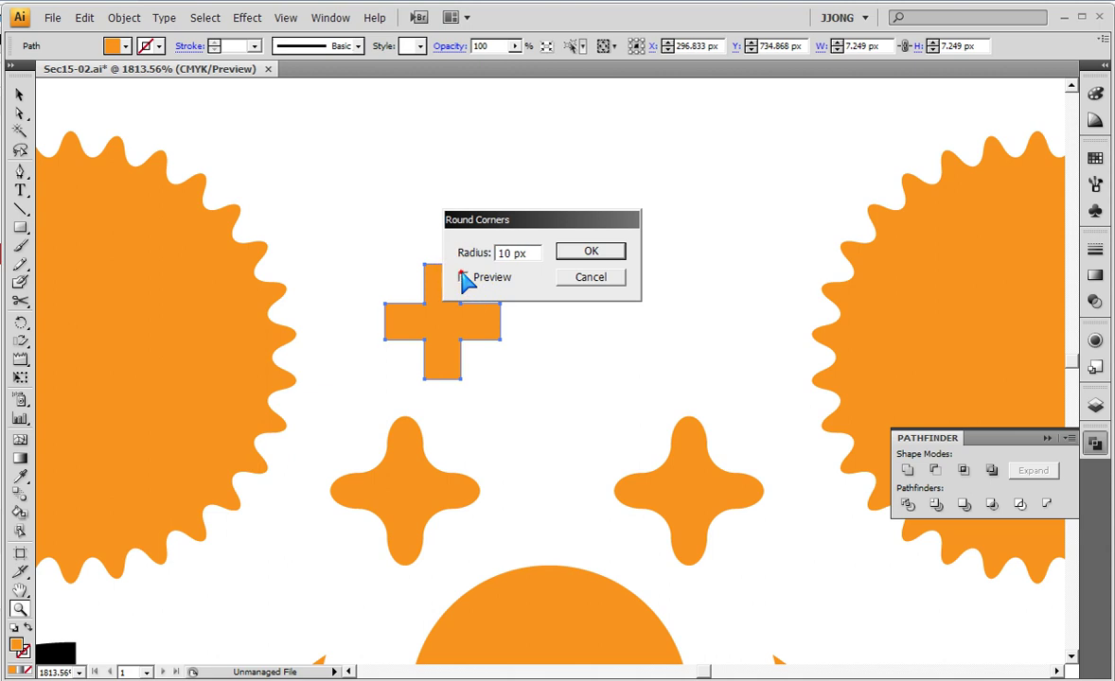
pyautogui.moveTo(559, 219); pyautogui.dragTo(604, 153)
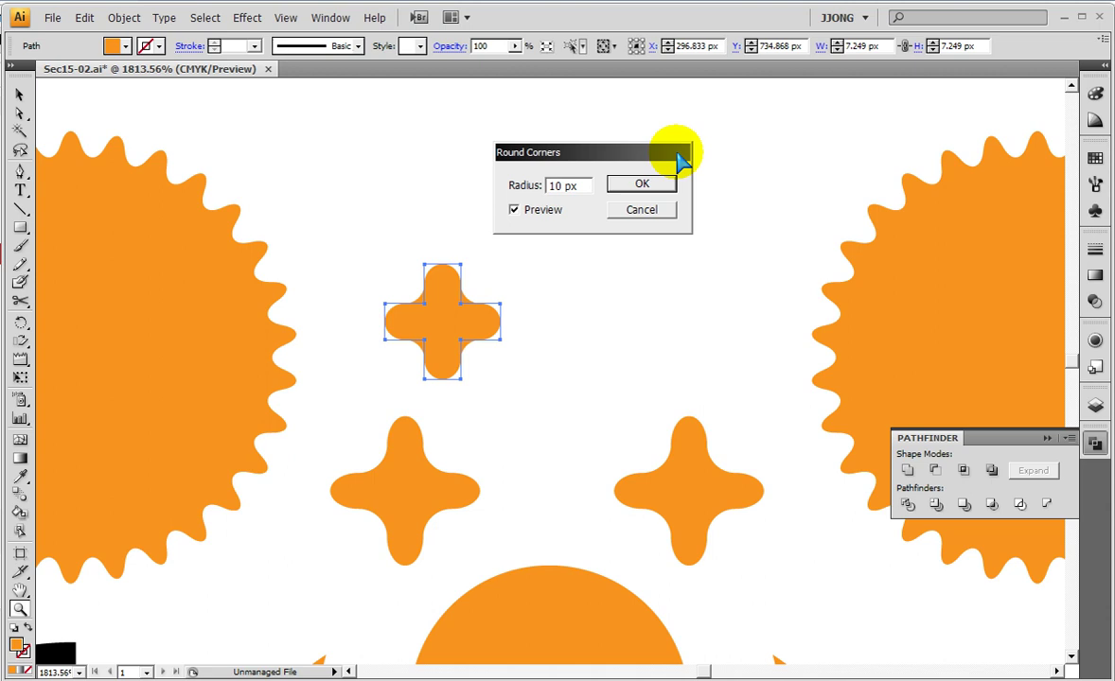
pyautogui.press('Escape')
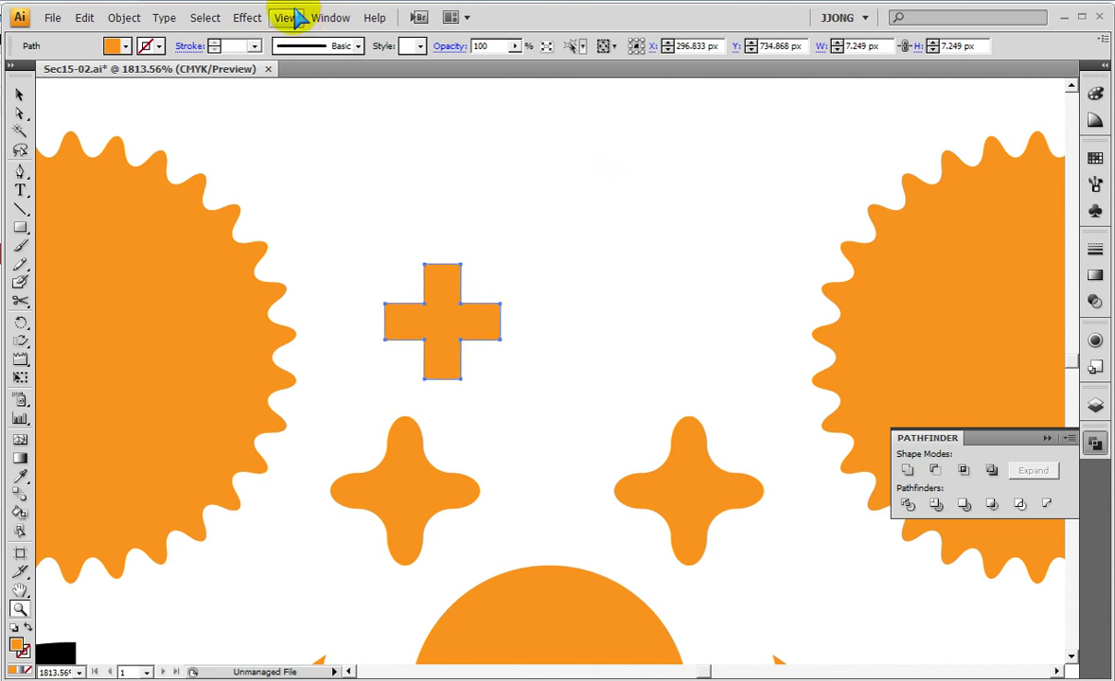
# Open the Round Corners and Outer Glow dialogs, dismissing each without applying
pyautogui.click(247, 17)
pyautogui.moveTo(267, 210)
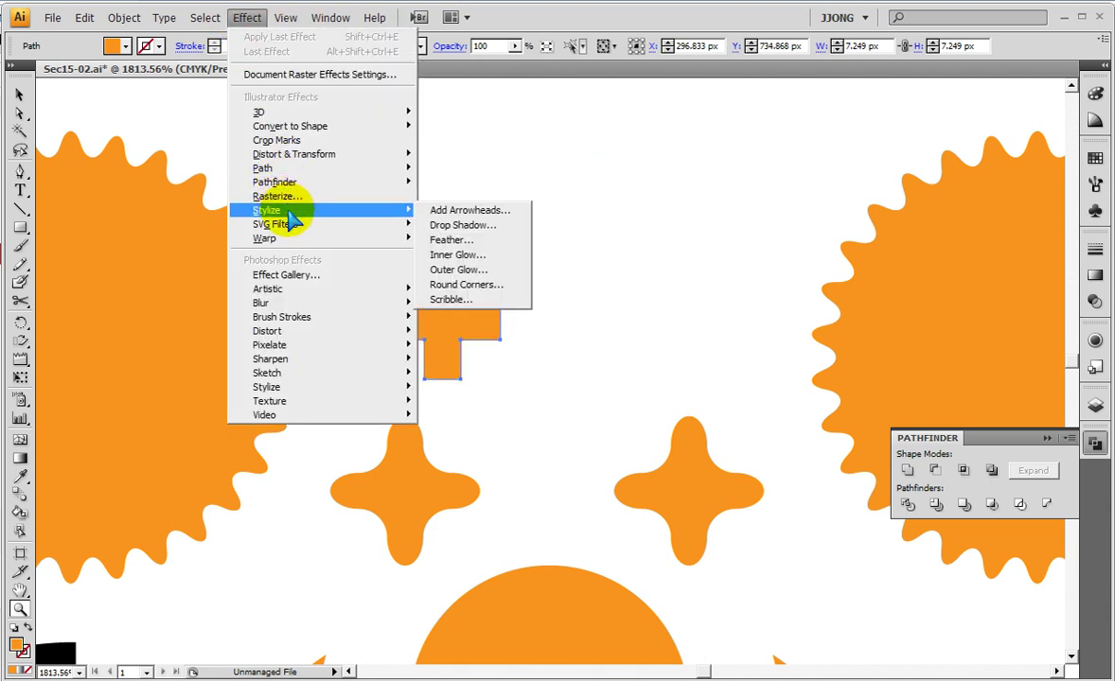
pyautogui.click(463, 284)
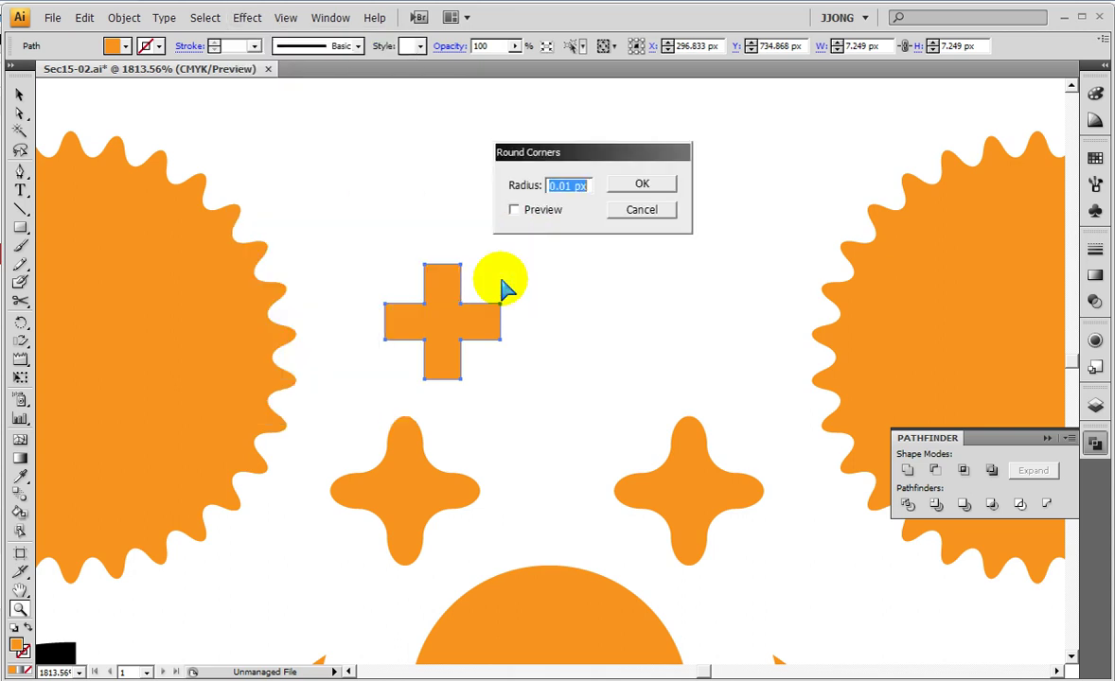
pyautogui.click(636, 209)
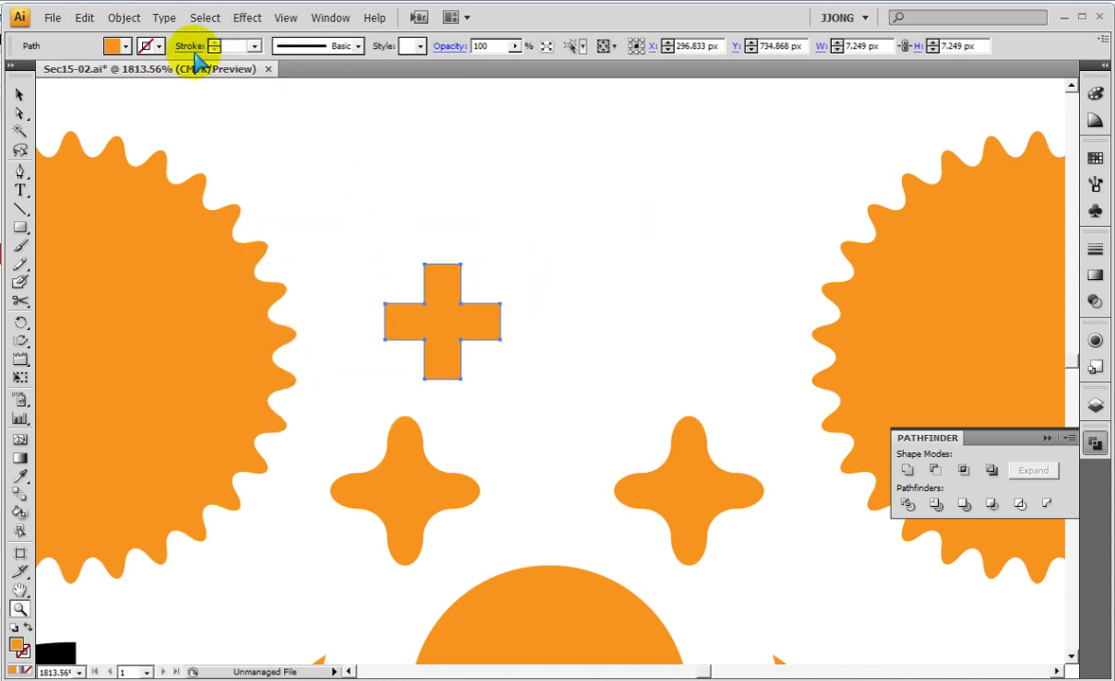
pyautogui.click(247, 17)
pyautogui.moveTo(266, 210)
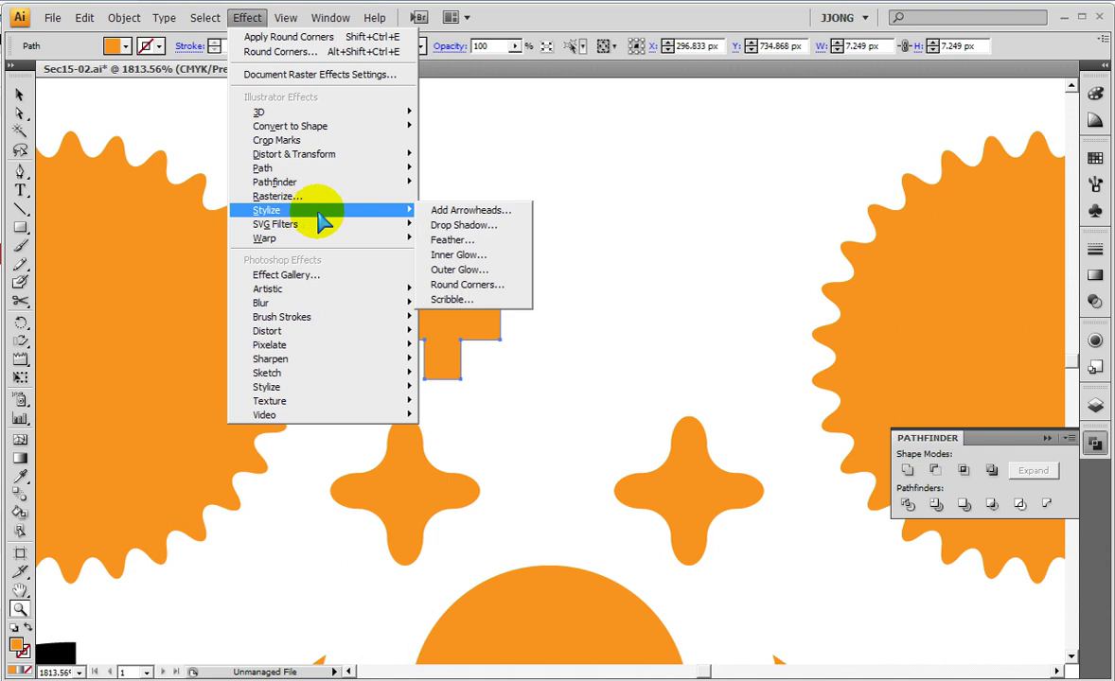
pyautogui.click(461, 270)
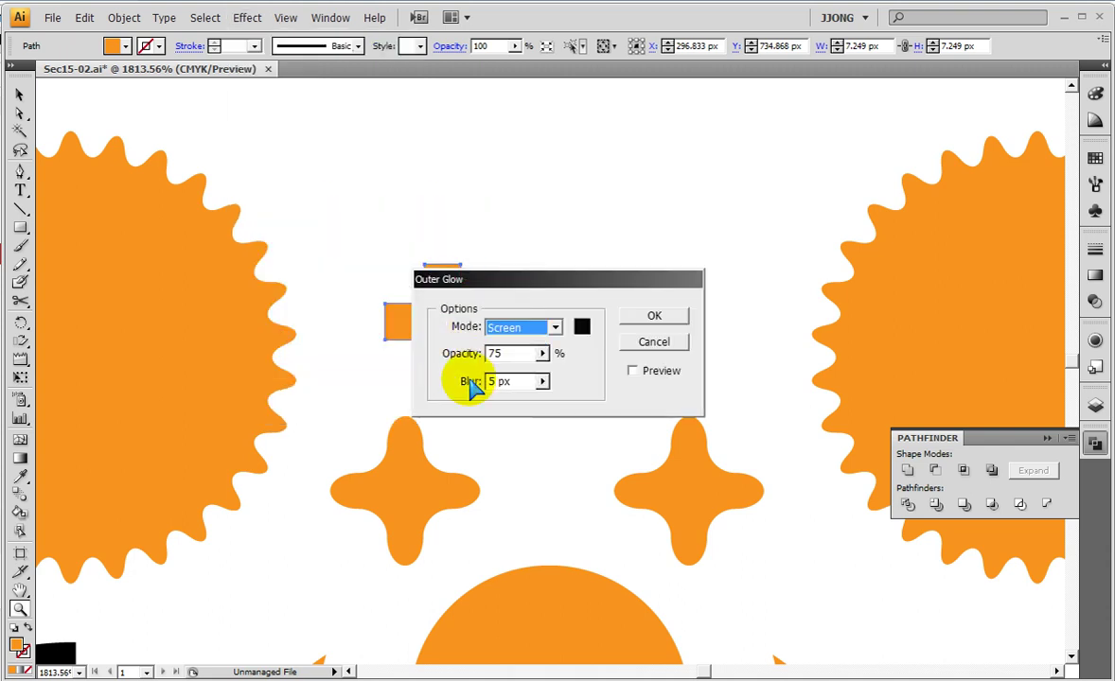
pyautogui.click(652, 343)
pyautogui.click(247, 17)
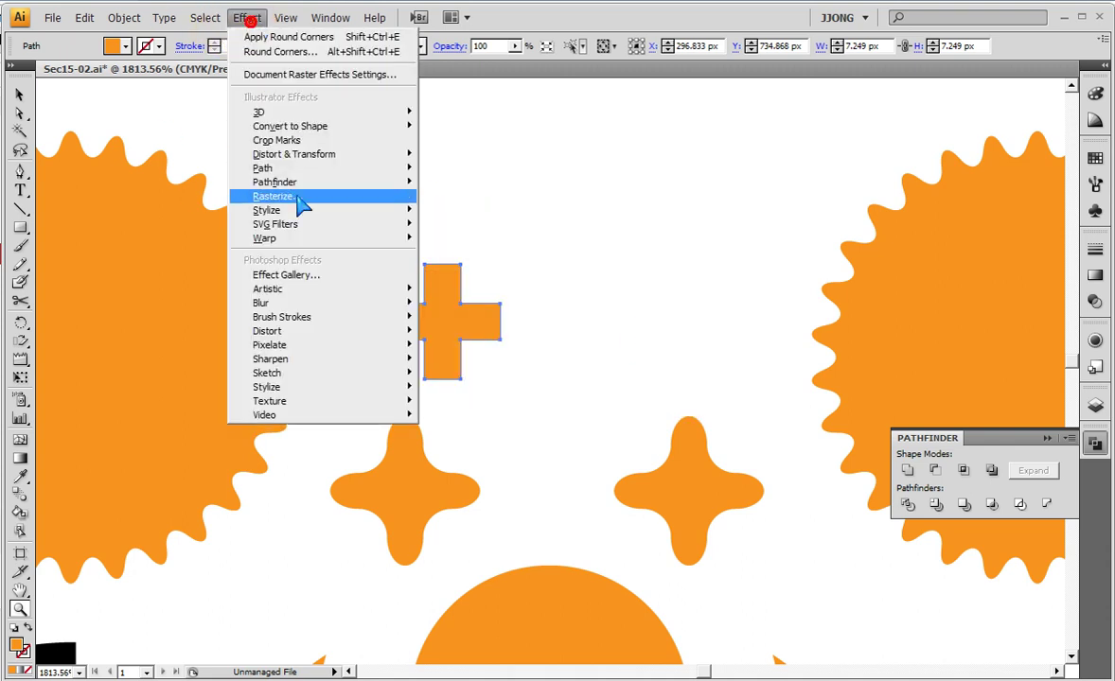
pyautogui.moveTo(267, 210)
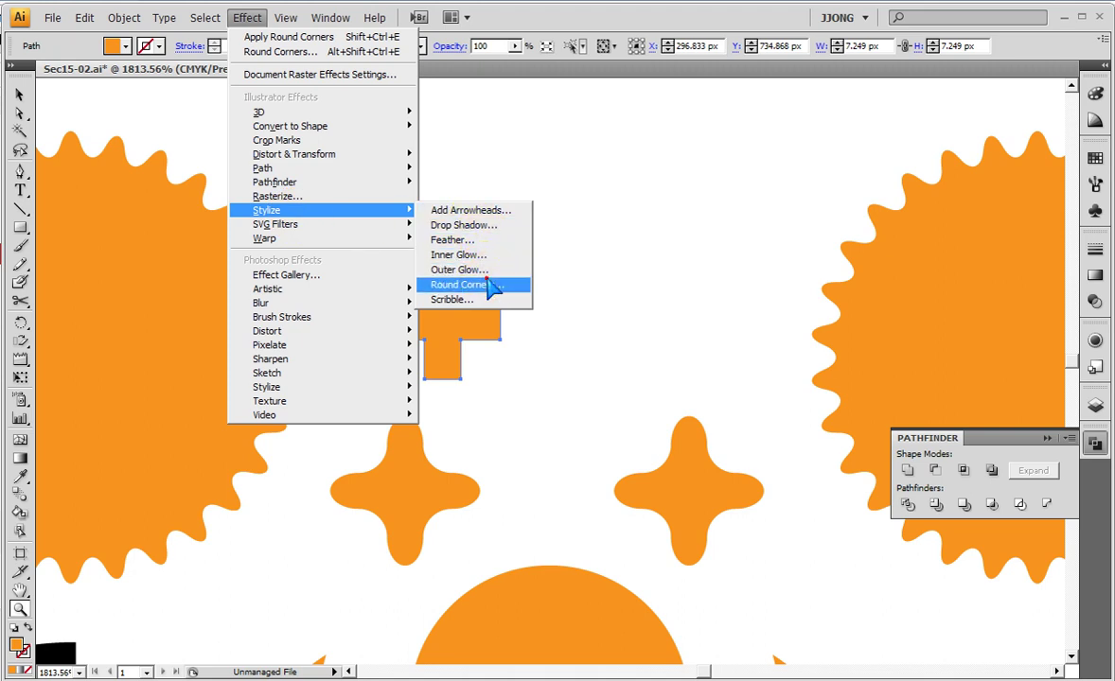
pyautogui.click(491, 285)
pyautogui.click(566, 371)
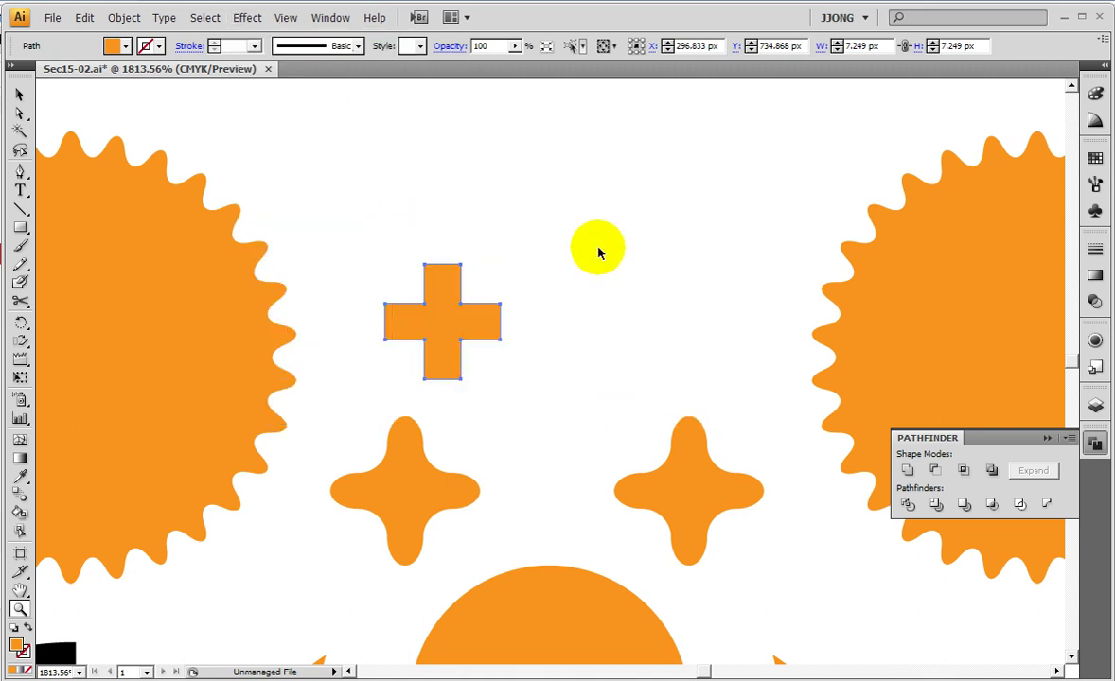
# Undo and redo the cross's move and merge, leaving it united and moved toward the sparkles
pyautogui.hotkey('ctrl', 'z')
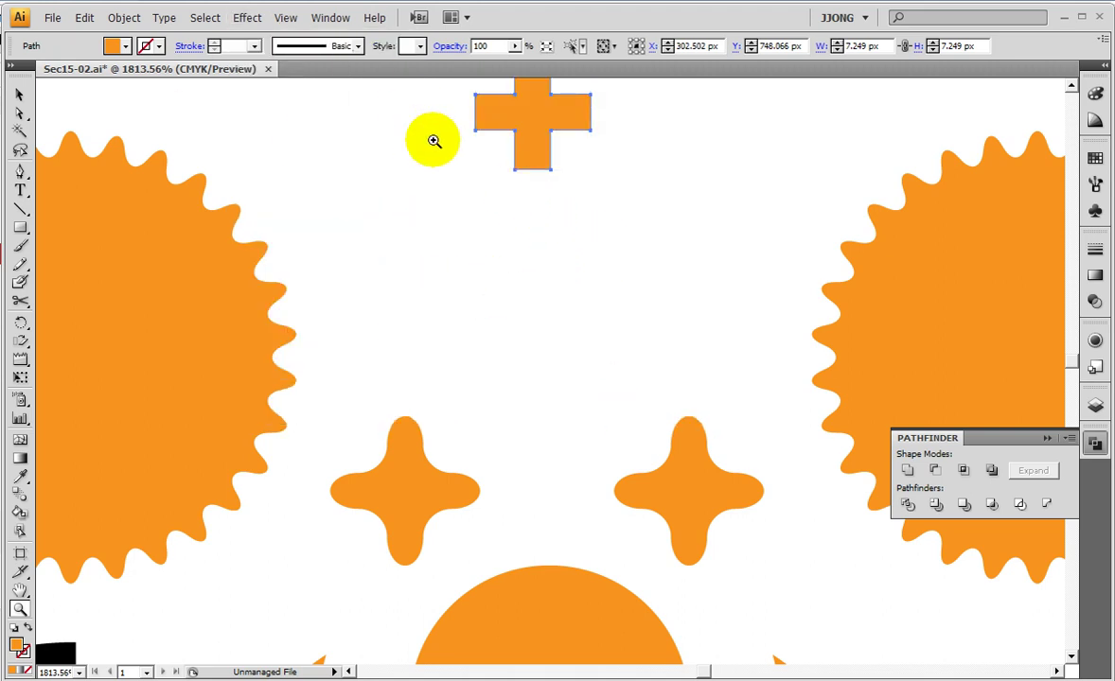
pyautogui.click(21, 96)
pyautogui.moveTo(506, 110); pyautogui.dragTo(476, 225)
pyautogui.click(248, 18)
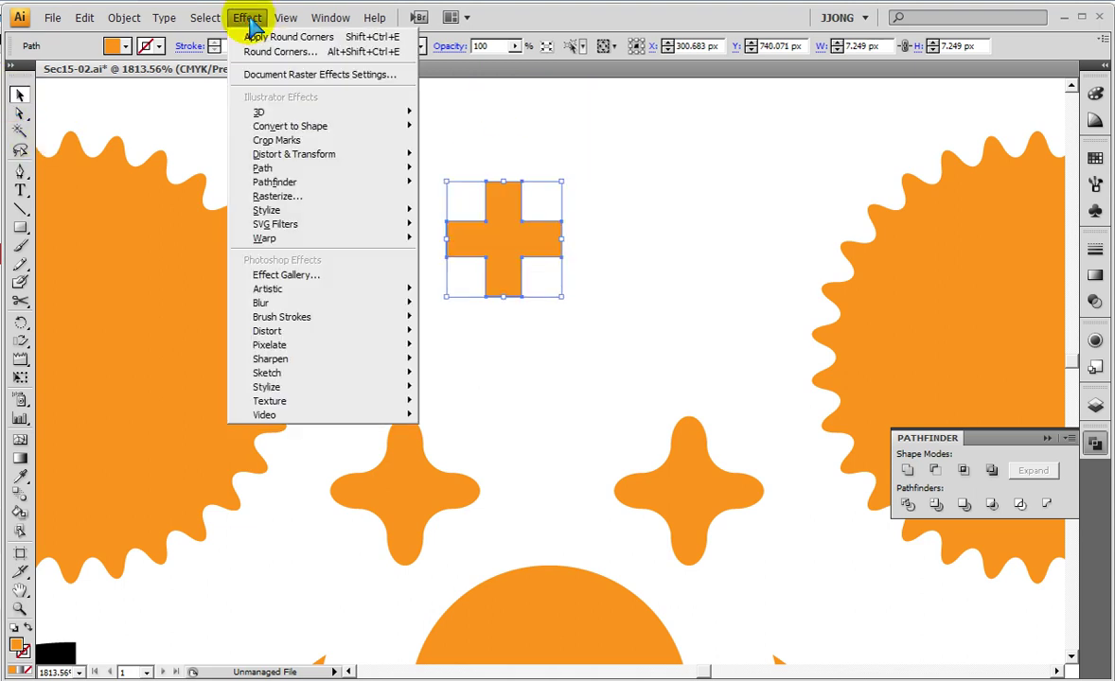
pyautogui.click(251, 21)
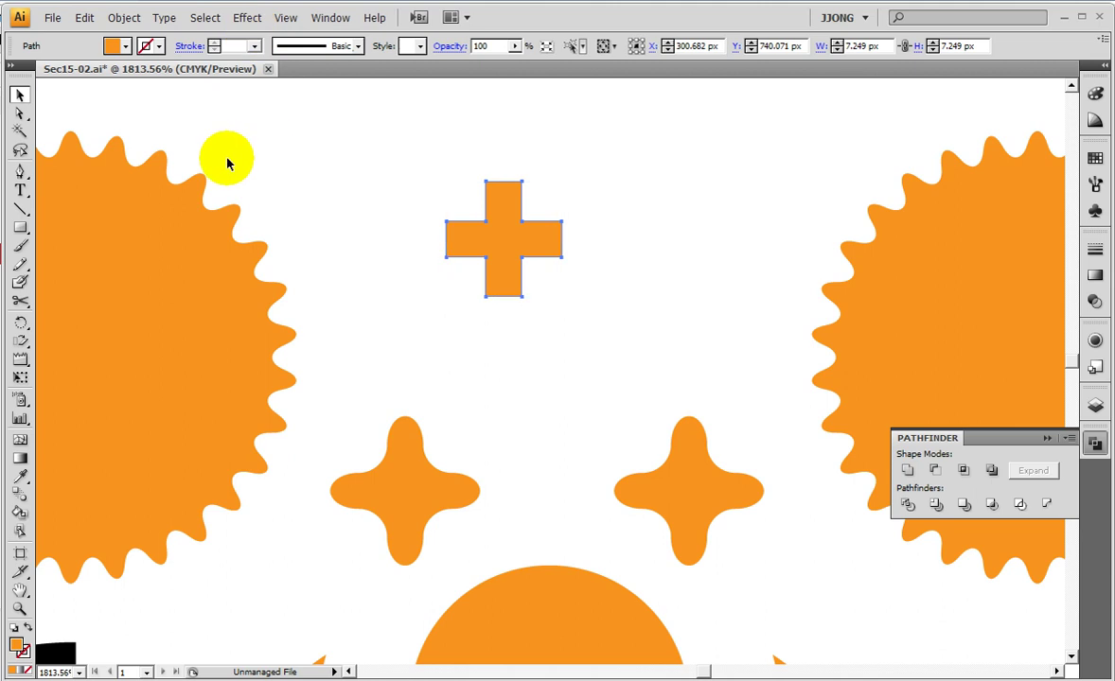
pyautogui.hotkey('ctrl', 'z')
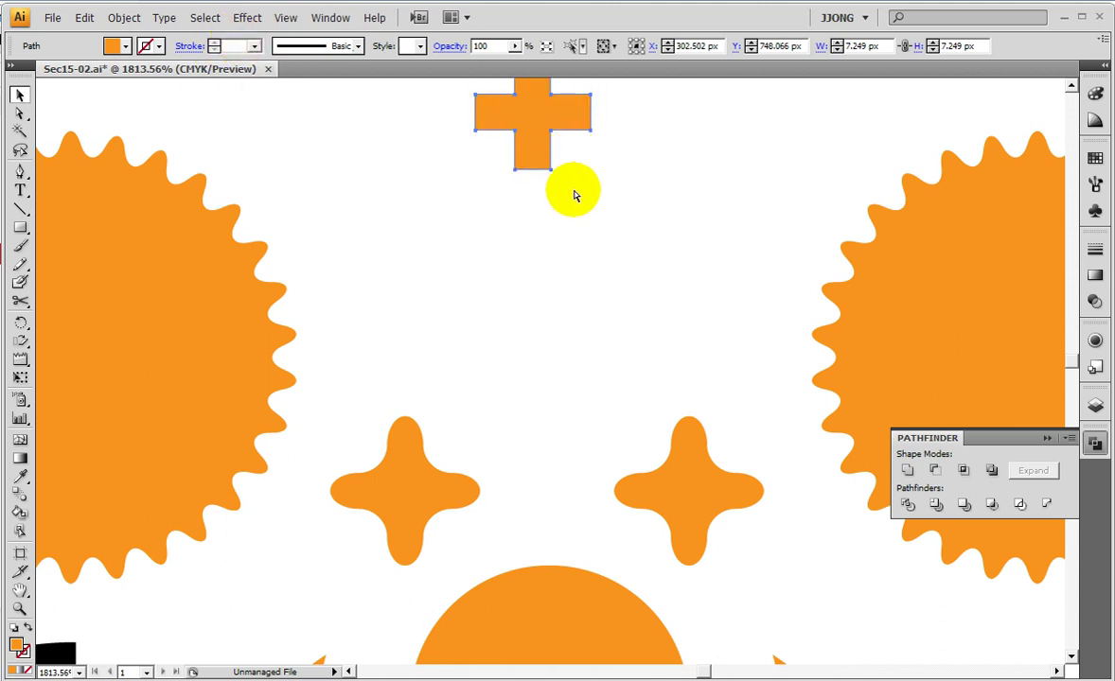
pyautogui.hotkey('ctrl', 'z')
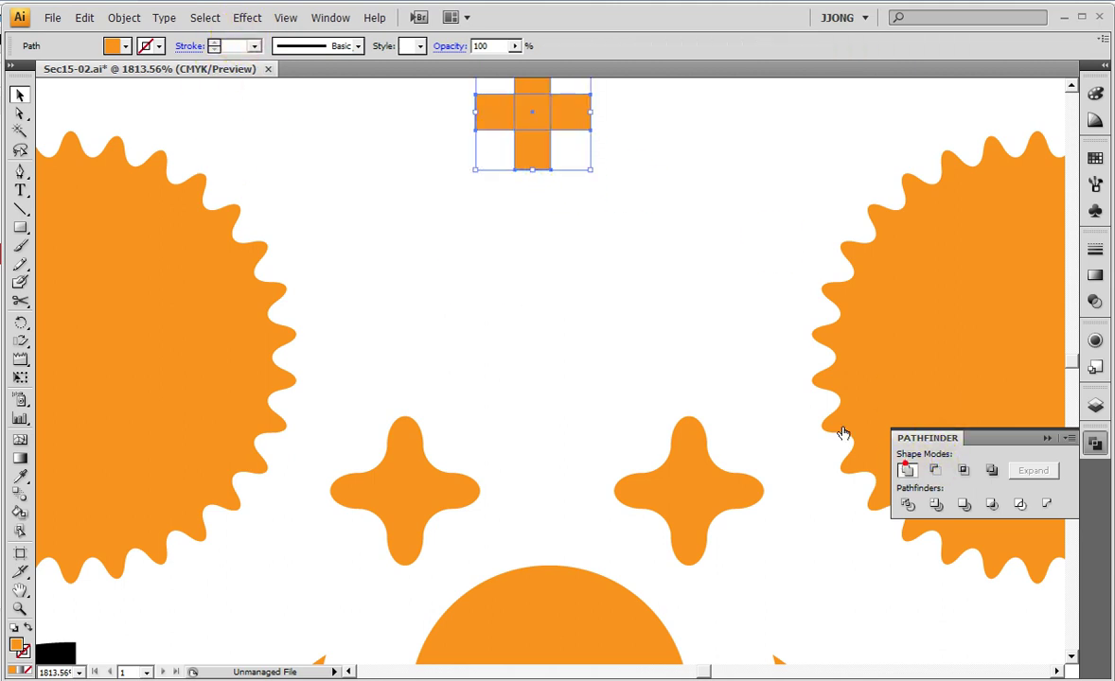
pyautogui.hotkey('ctrl', 'shift', 'z')
pyautogui.moveTo(534, 148); pyautogui.dragTo(534, 282)
# Apply Round Corners with a 10 px radius to the cross
pyautogui.click(247, 17)
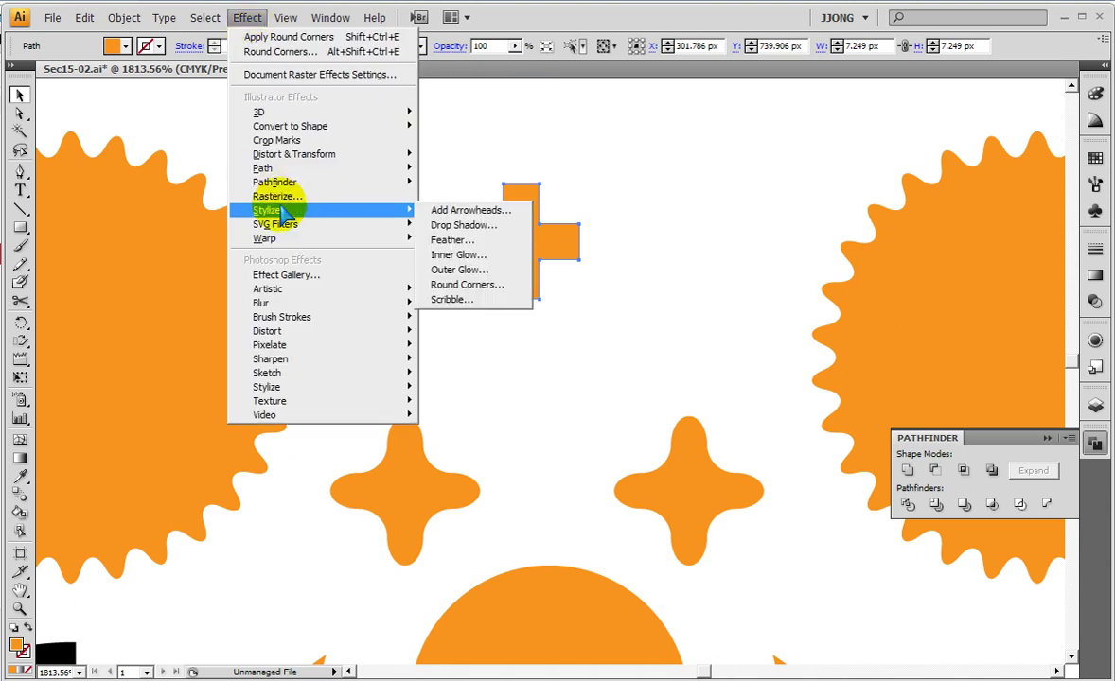
pyautogui.click(466, 284)
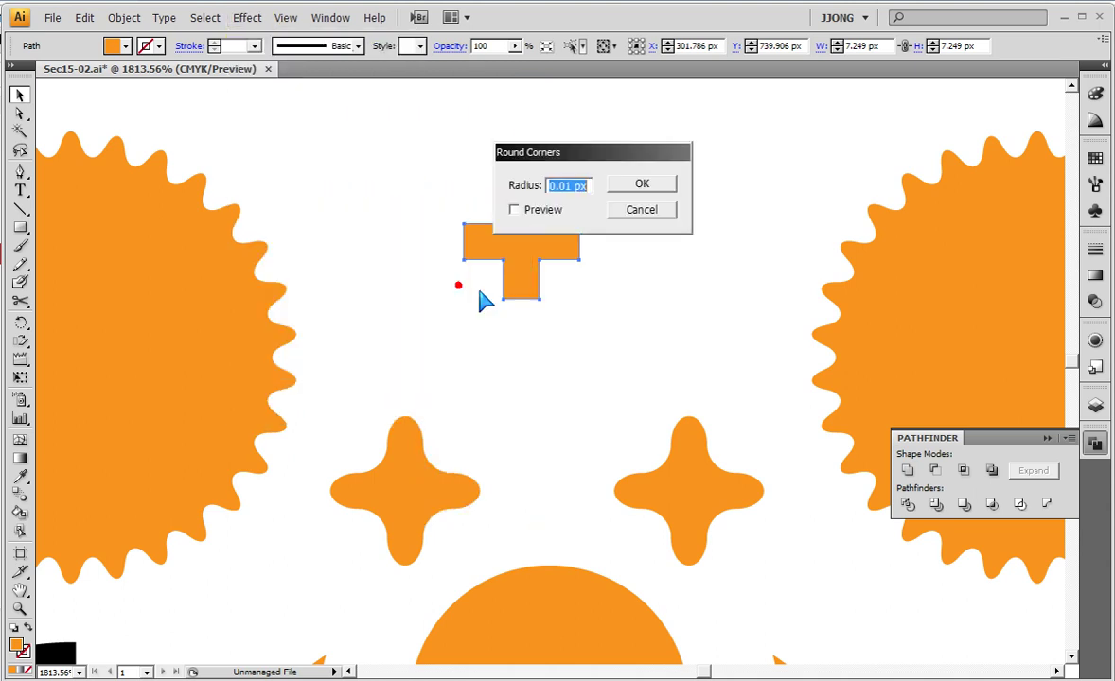
pyautogui.click(514, 209)
pyautogui.doubleClick(564, 185)
pyautogui.write('10')
pyautogui.click(514, 209)
# Place the rounded cross above the left sparkle, resize it, and drag a copy rightward
pyautogui.click(642, 183)
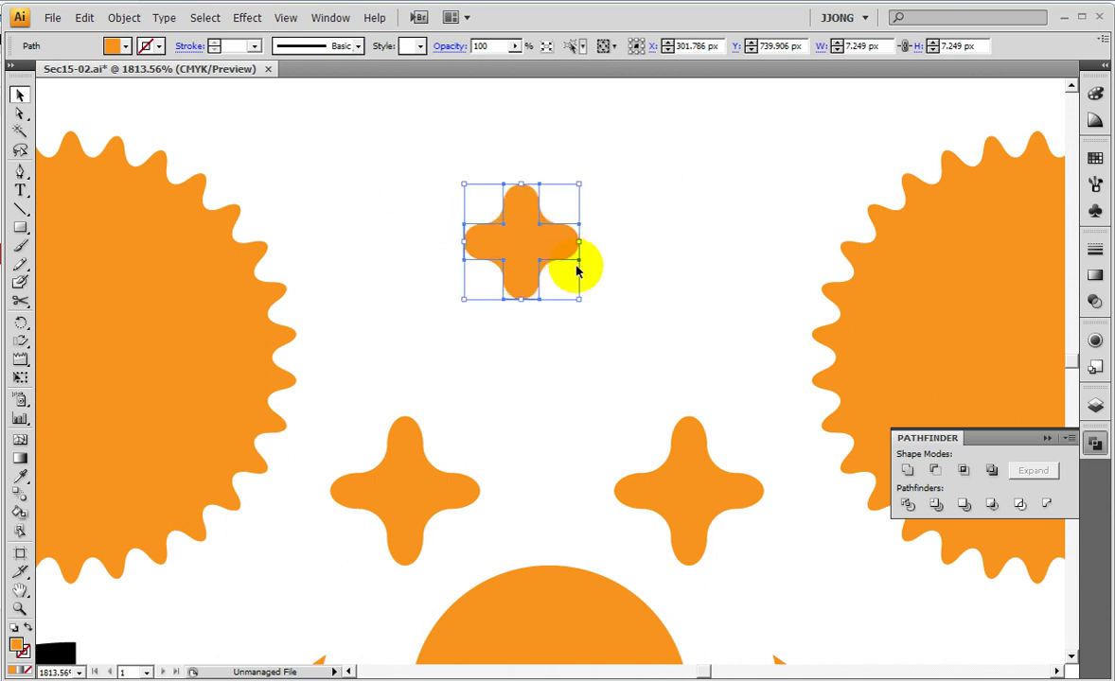
pyautogui.moveTo(503, 260); pyautogui.dragTo(383, 330)
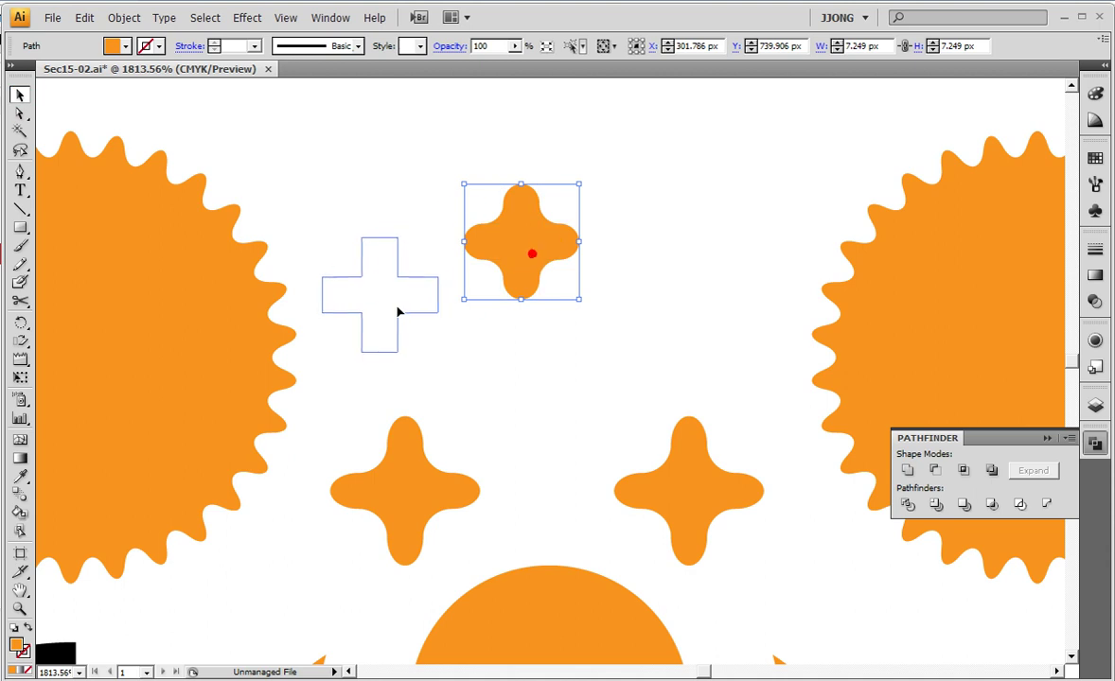
pyautogui.moveTo(461, 253); pyautogui.dragTo(472, 242)
pyautogui.moveTo(406, 314); pyautogui.dragTo(647, 320)
# Zoom out, then zoom in on the CIRCUS logos and select the small cross sparkles
pyautogui.hotkey('ctrl', '1')
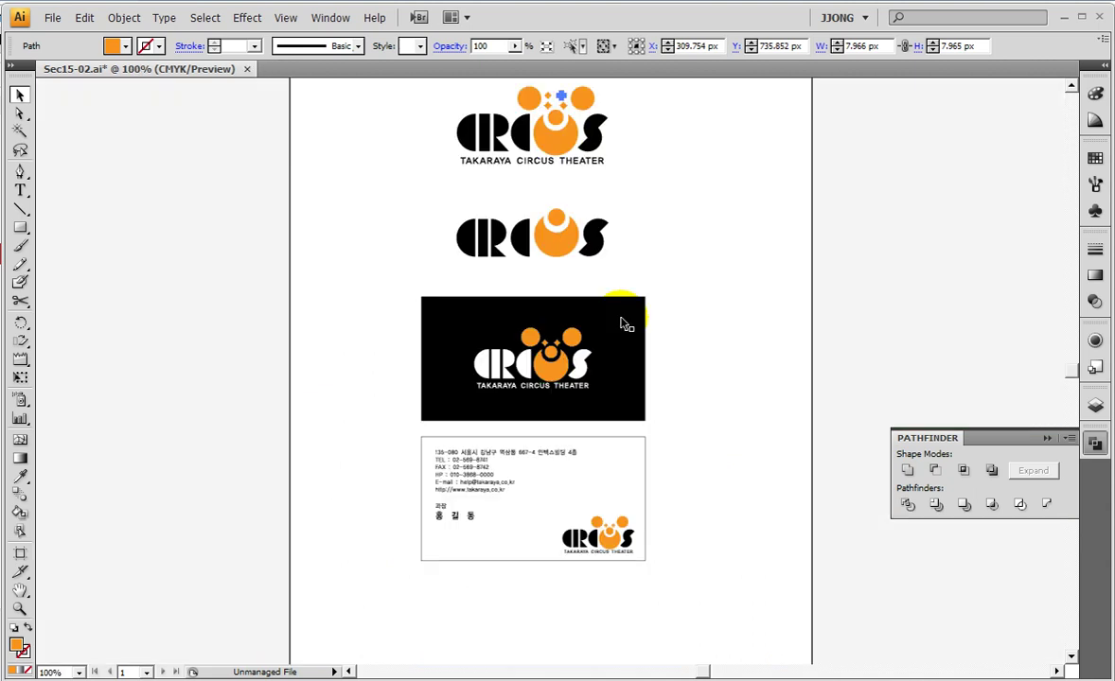
pyautogui.moveTo(309, 193); pyautogui.dragTo(303, 324)
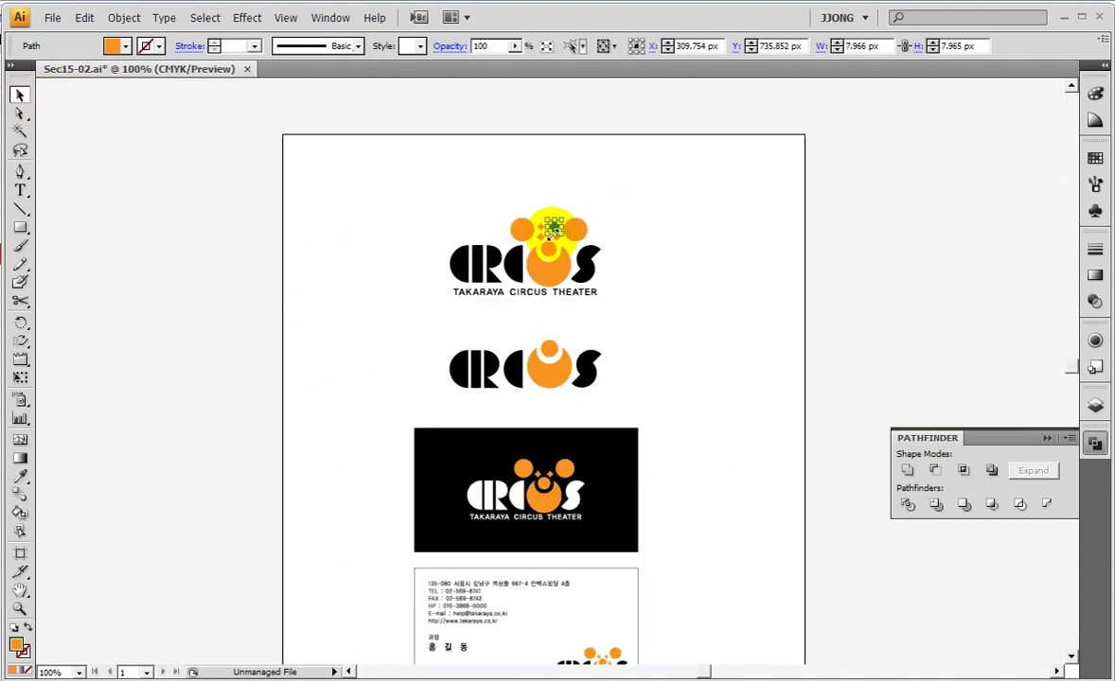
pyautogui.click(521, 177)
pyautogui.click(20, 608)
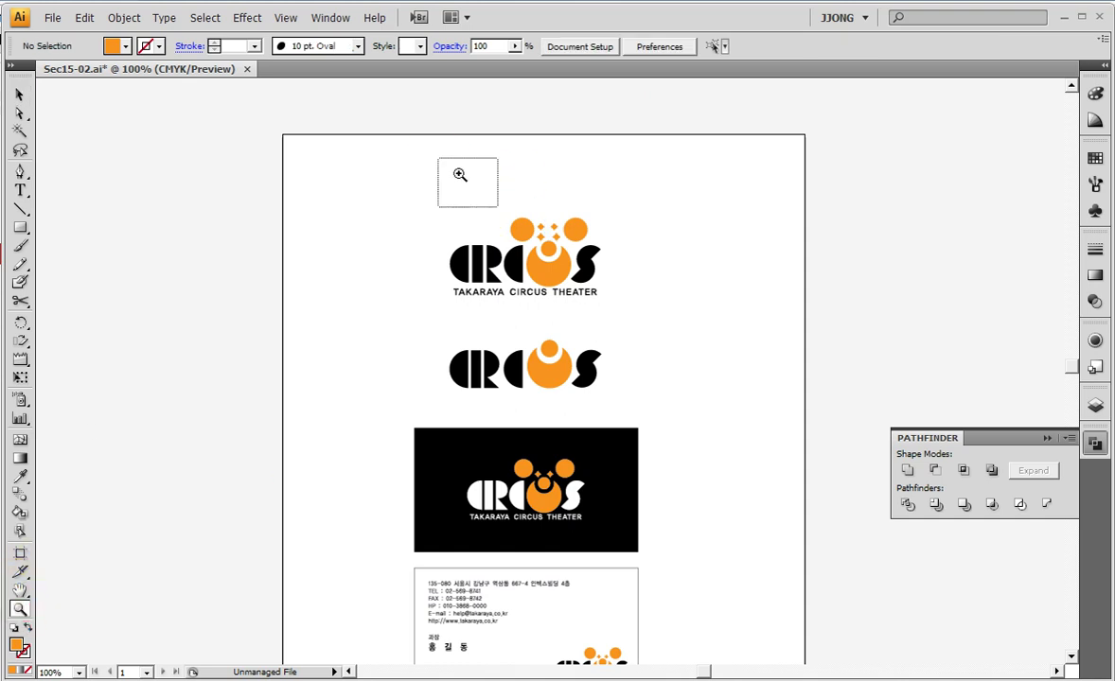
pyautogui.moveTo(460, 175); pyautogui.dragTo(779, 480)
pyautogui.click(19, 94)
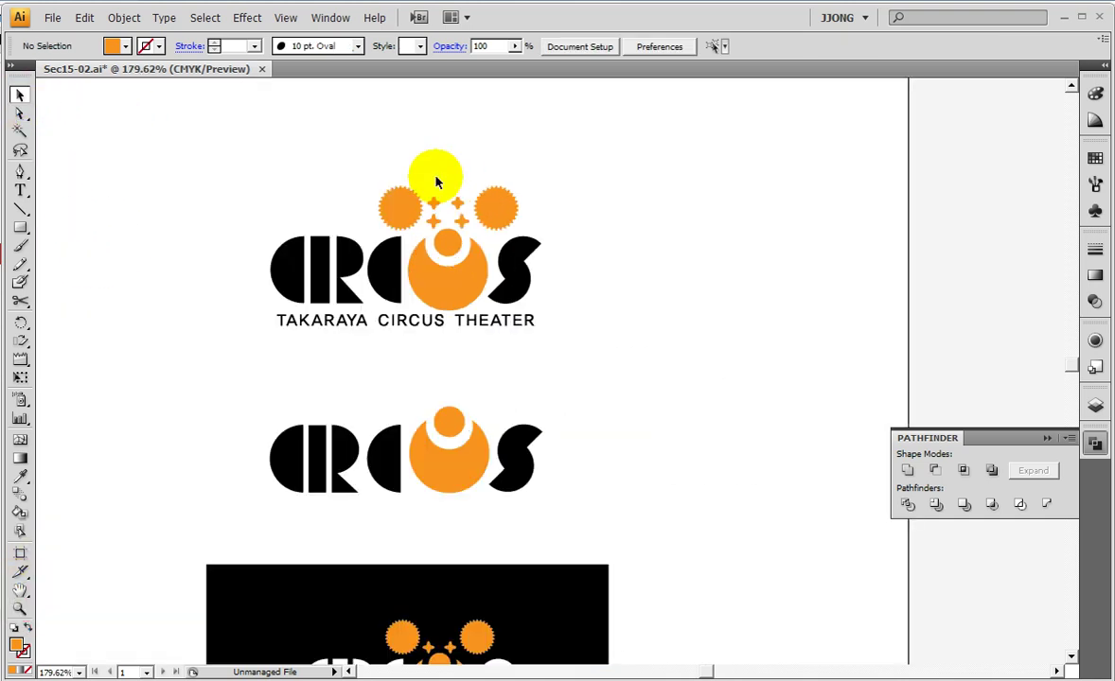
pyautogui.moveTo(467, 213); pyautogui.dragTo(464, 210)
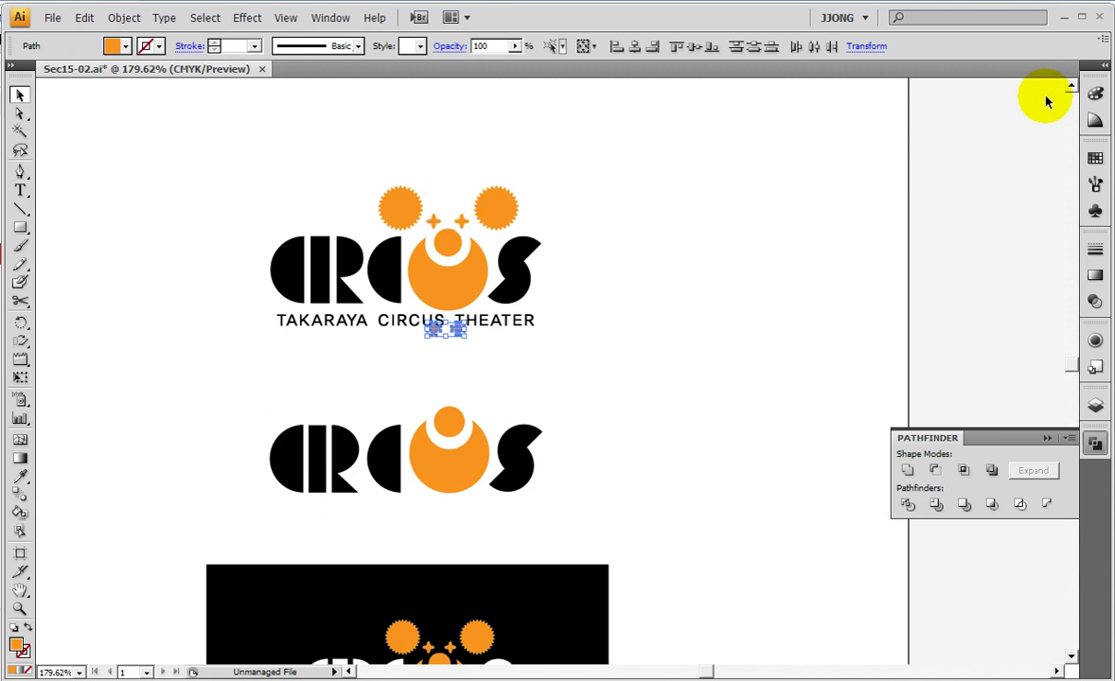
# Nudge the sparkles down toward the O with the arrow keys, then deselect
pyautogui.click(19, 609)
pyautogui.click(668, 517)
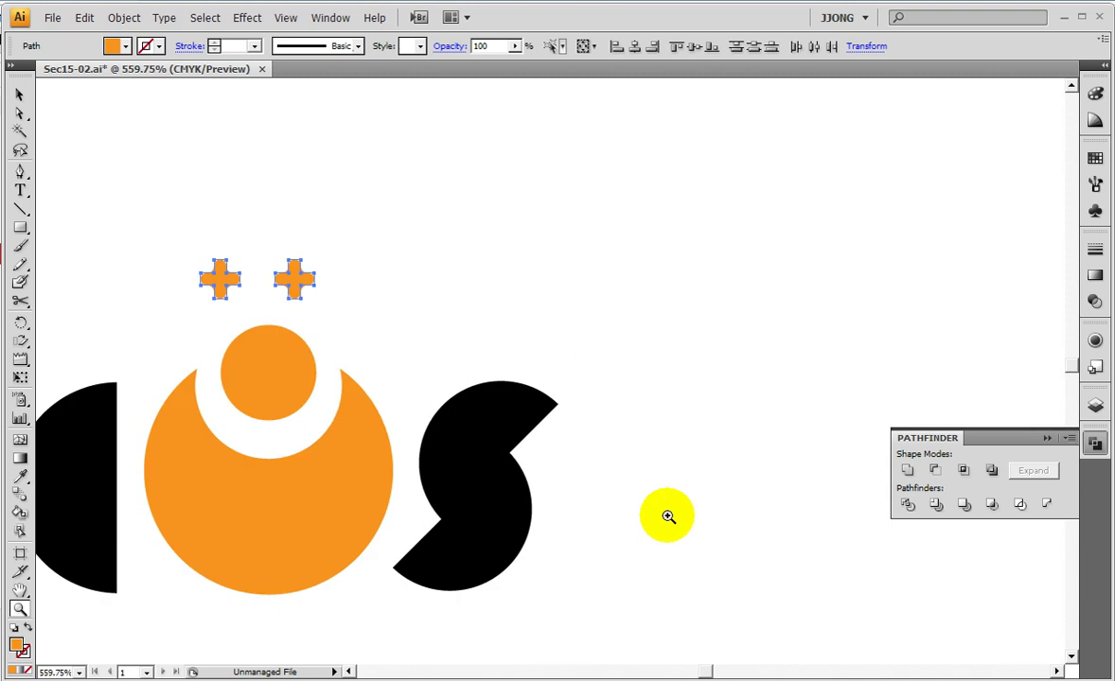
pyautogui.press('Down')
pyautogui.hotkey('shift', 'Down')
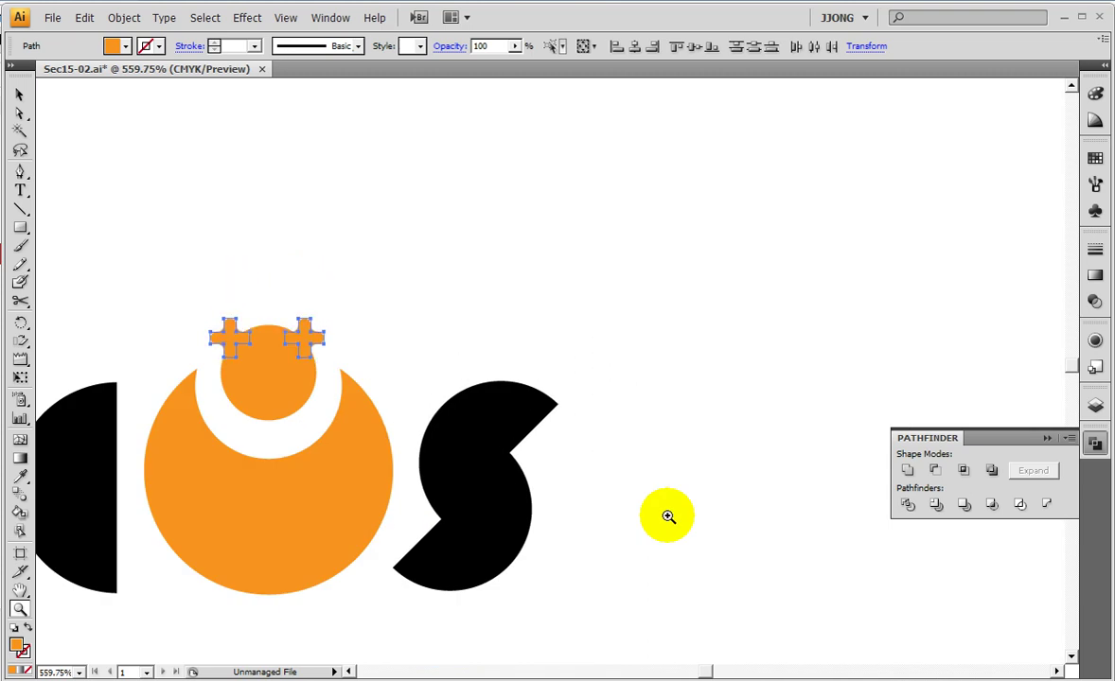
pyautogui.press('Up')
pyautogui.press('Up')
pyautogui.press('Up')
pyautogui.press('Up')
pyautogui.press('Up')
pyautogui.press('Up')
pyautogui.press('Up')
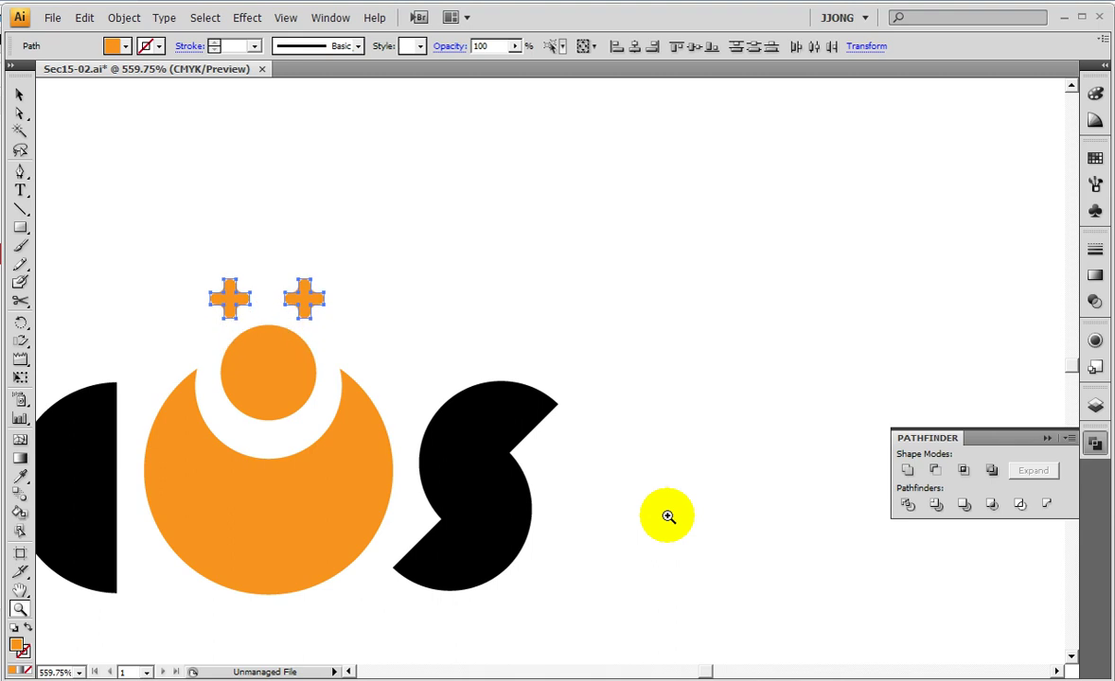
pyautogui.hotkey('ctrl', 'shift', 'a')
# Pan to bring the sunbursts and sparkles above the O into view
pyautogui.moveTo(542, 517); pyautogui.dragTo(823, 553)
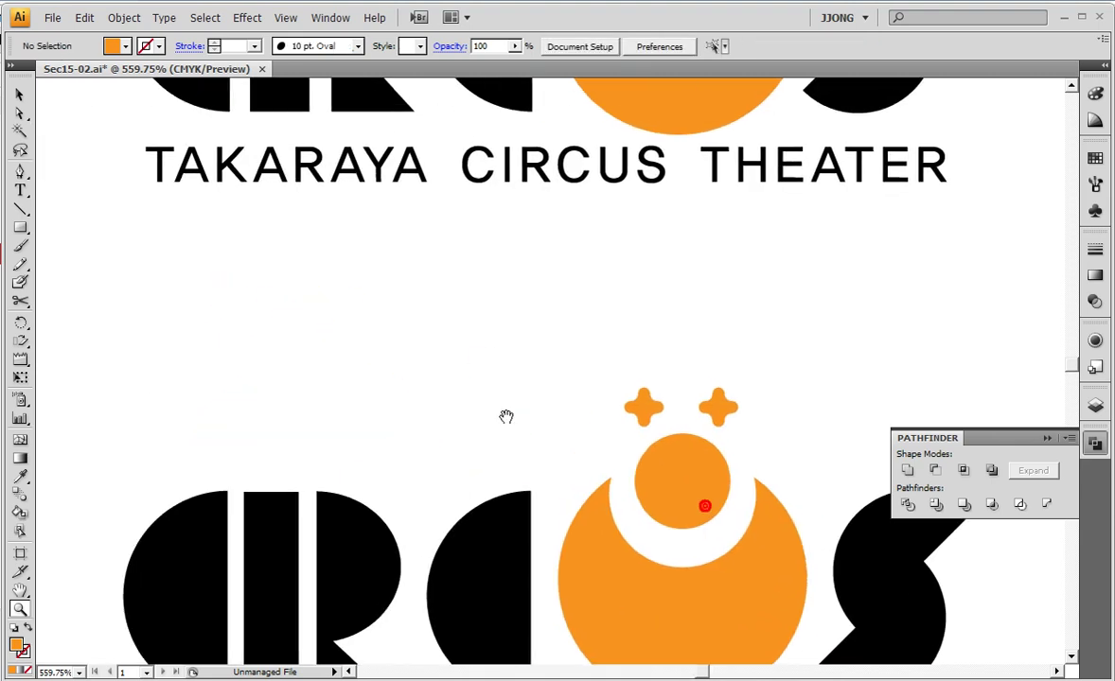
pyautogui.moveTo(508, 419); pyautogui.dragTo(396, 547)
pyautogui.moveTo(279, 226); pyautogui.dragTo(438, 465)
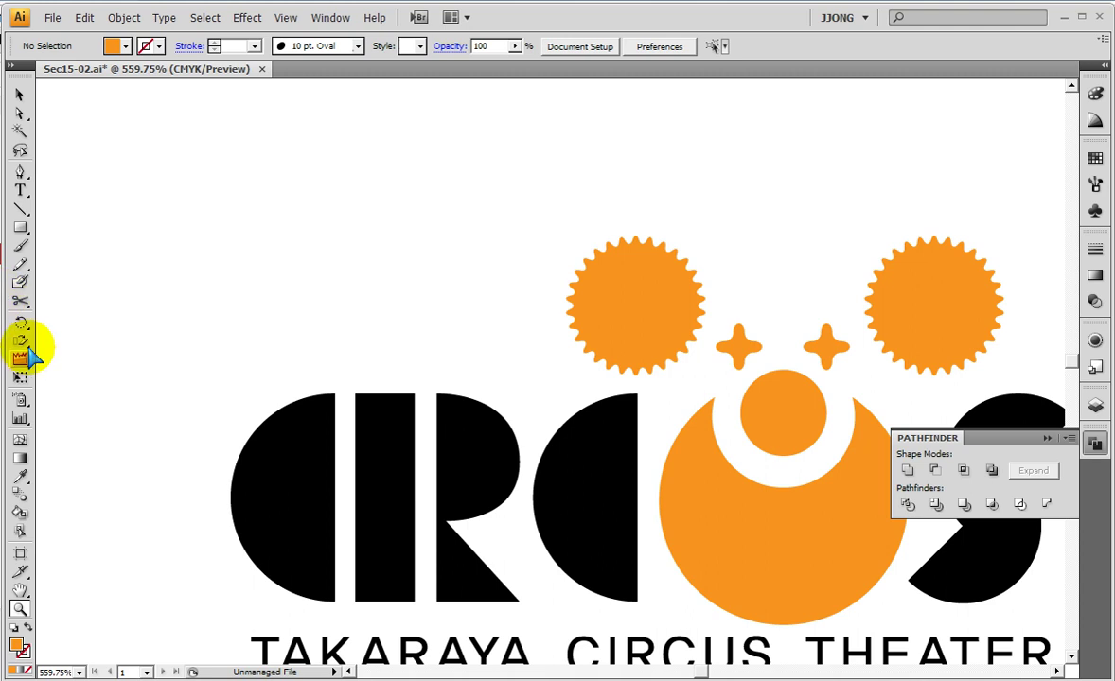
# Draw a 16-point orange star, about 24.9 px, left of the sunbursts with the Star Tool
pyautogui.moveTo(20, 229); pyautogui.dragTo(130, 315)
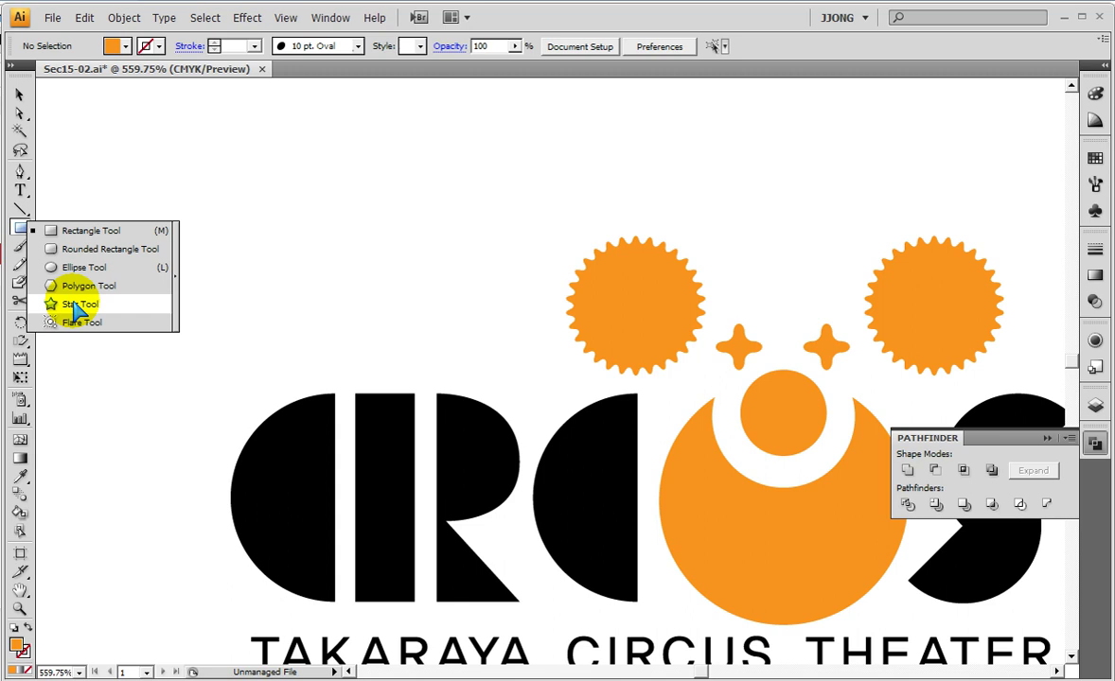
pyautogui.click(74, 304)
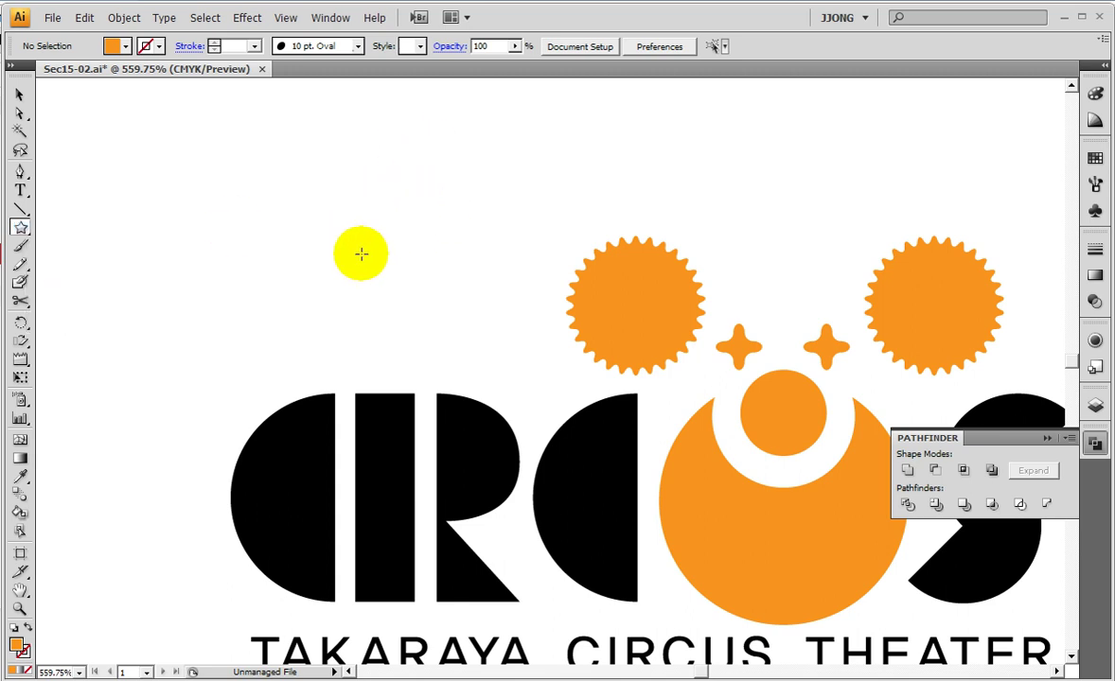
pyautogui.moveTo(333, 248); pyautogui.dragTo(394, 313)
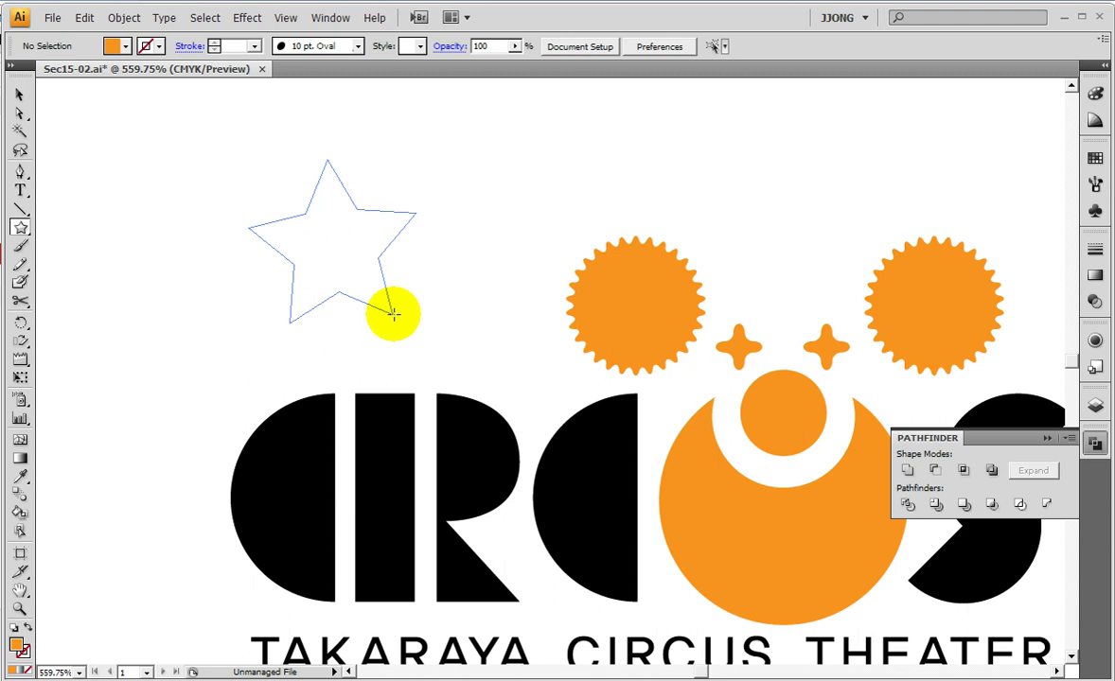
pyautogui.press('Up')
pyautogui.press('Up')
pyautogui.press('Up')
pyautogui.press('Up')
pyautogui.press('Up')
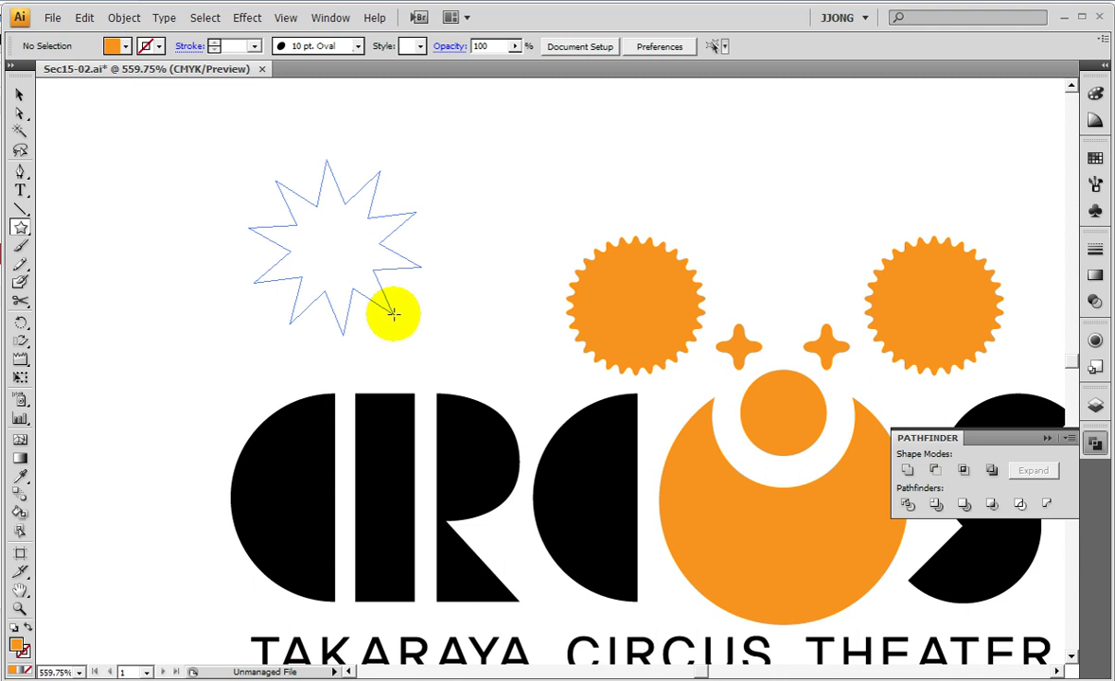
pyautogui.press('Up')
pyautogui.press('Up')
pyautogui.press('Up')
pyautogui.press('Up')
pyautogui.press('Up')
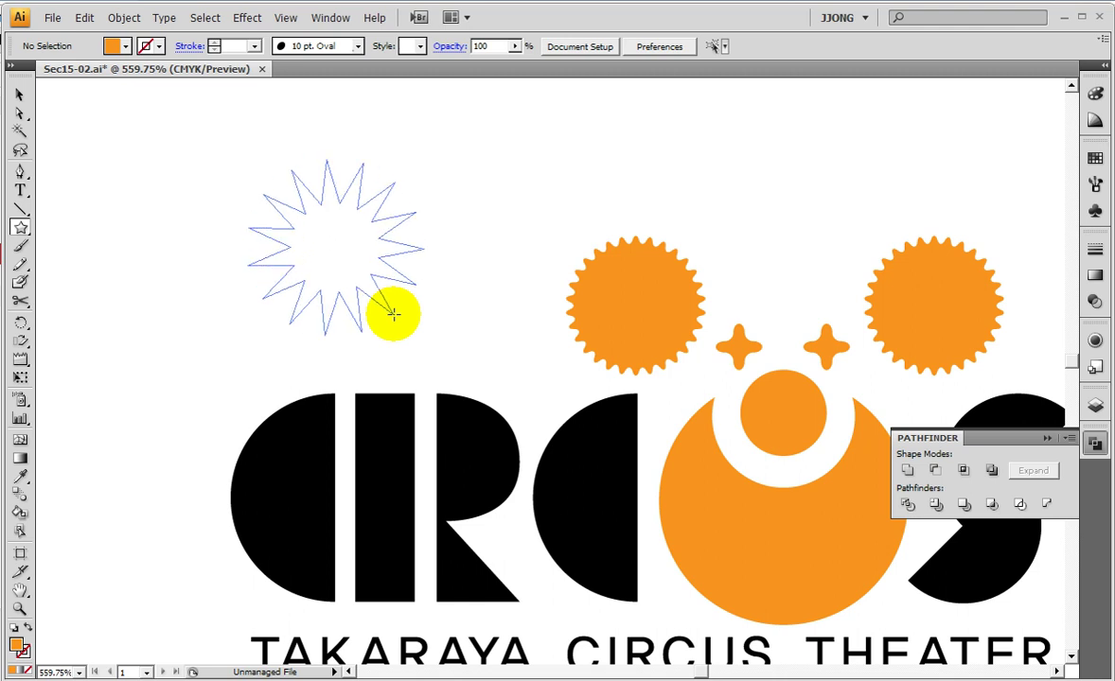
pyautogui.press('Up')
pyautogui.moveTo(393, 313)
pyautogui.mouseDown()
pyautogui.moveTo(409, 346)
pyautogui.moveTo(360, 236)
pyautogui.moveTo(415, 338)
pyautogui.moveTo(384, 264)
pyautogui.mouseUp()
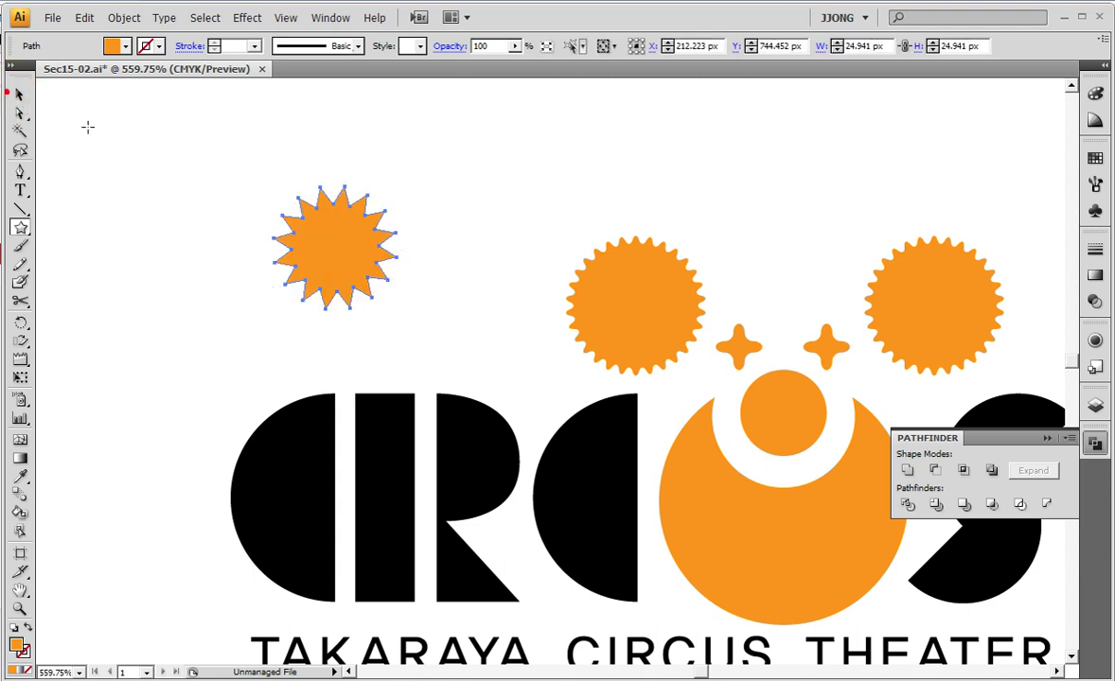
# Nudge the star down-right and apply the Round Corners effect to it
pyautogui.click(306, 241)
pyautogui.click(632, 340)
pyautogui.click(20, 95)
pyautogui.moveTo(305, 249); pyautogui.dragTo(344, 282)
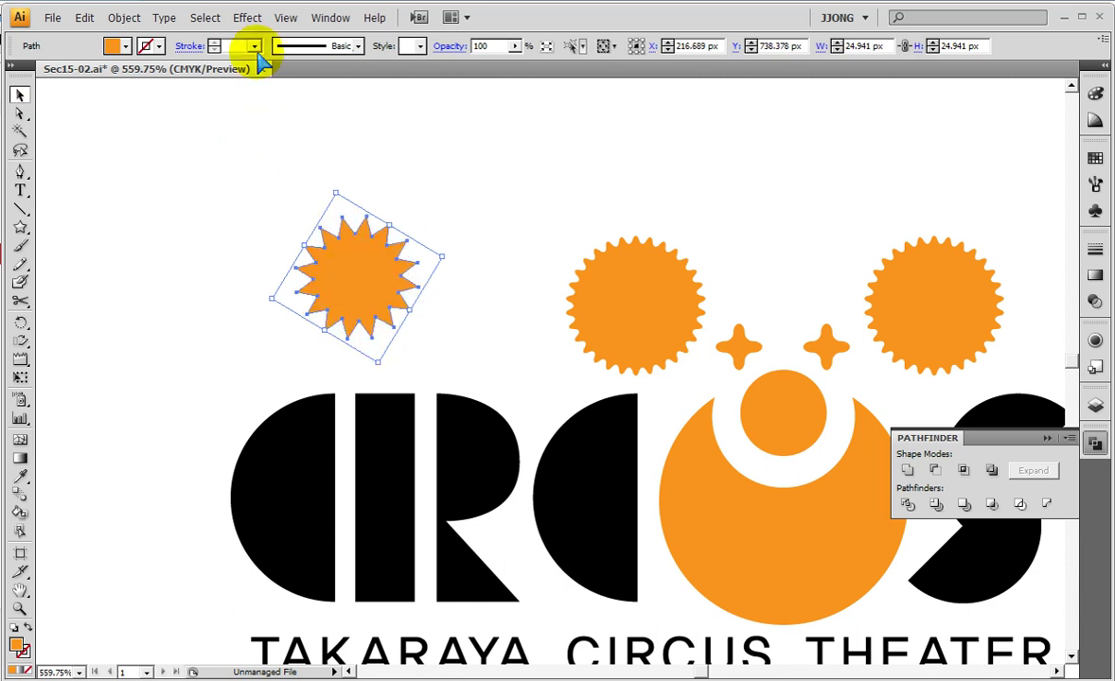
pyautogui.click(247, 17)
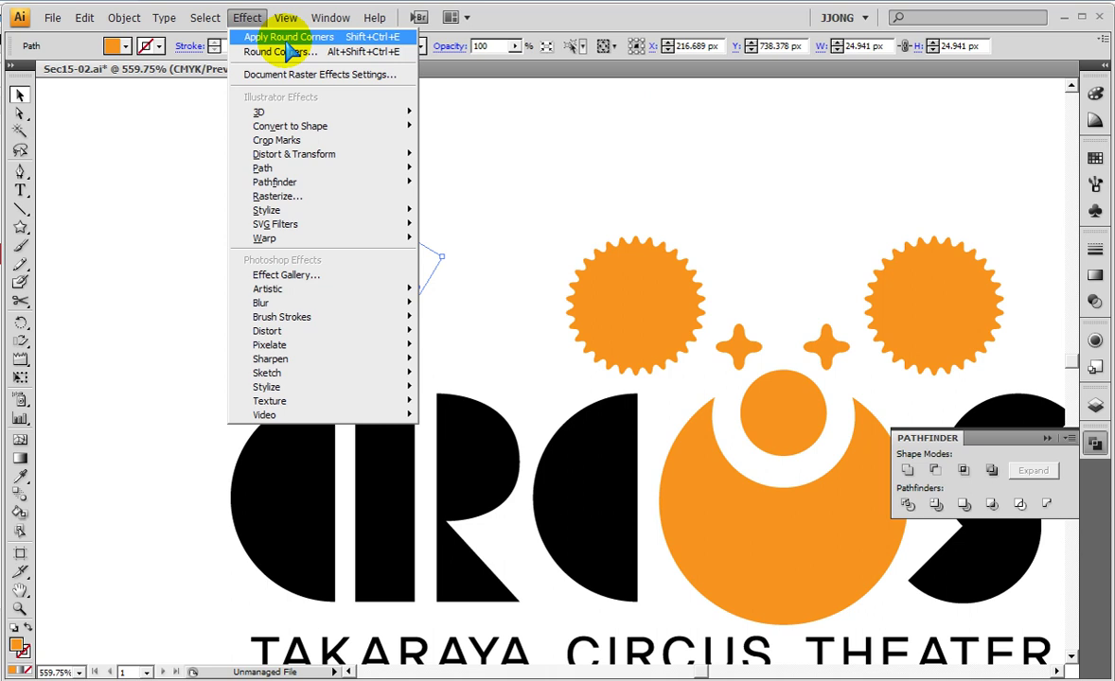
pyautogui.click(286, 39)
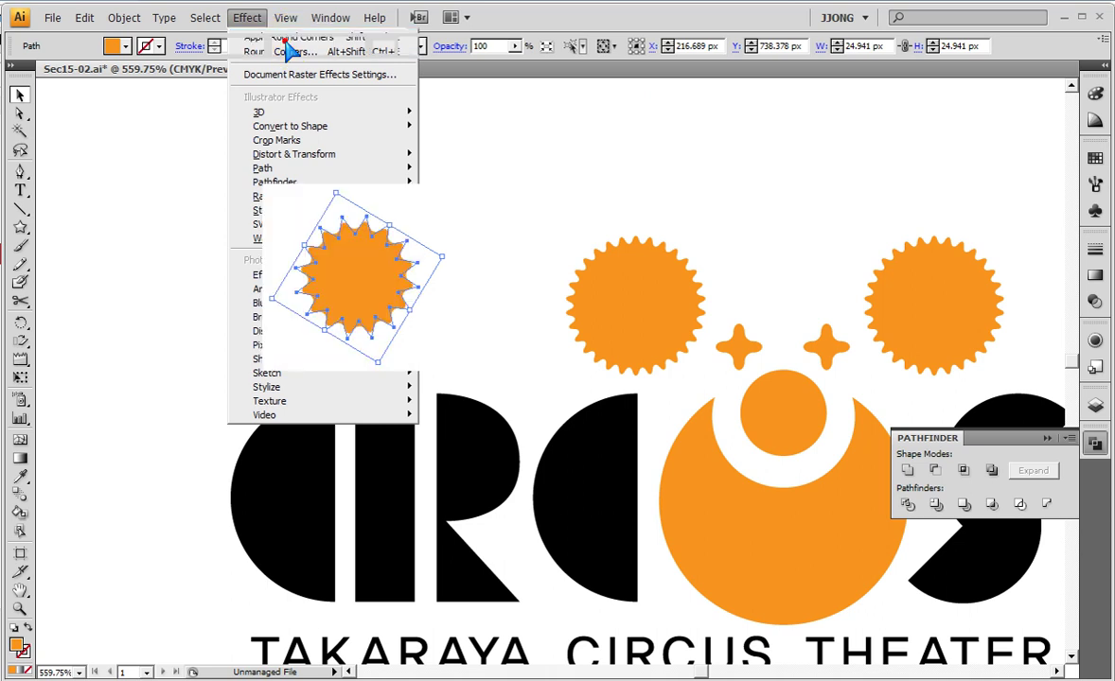
pyautogui.click(22, 98)
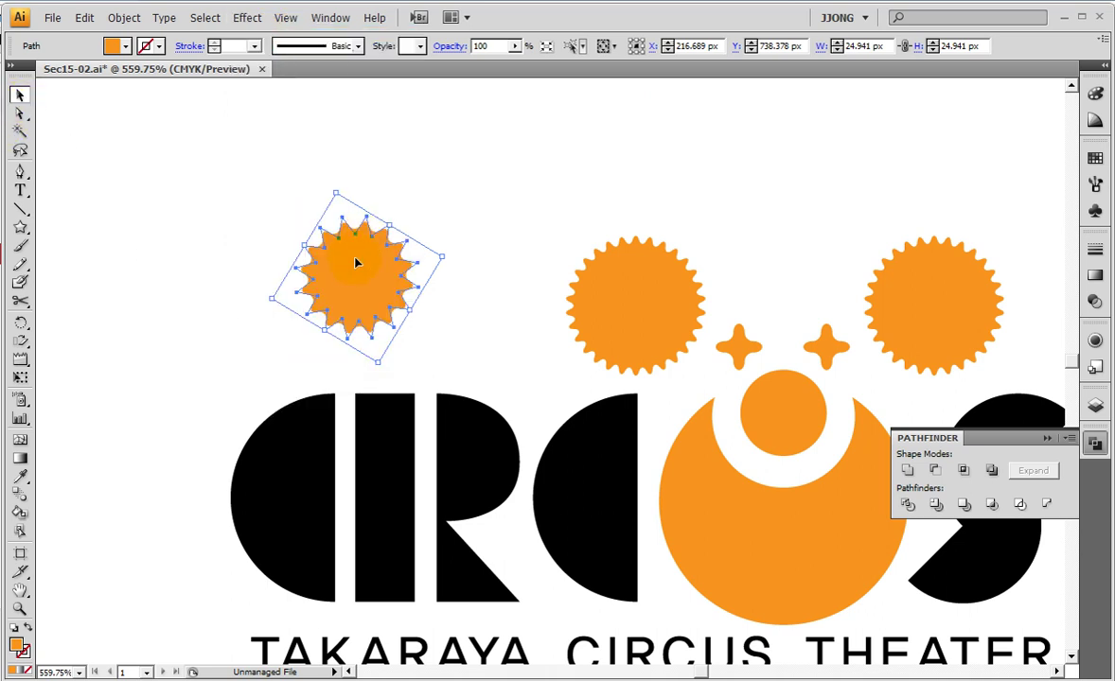
# Rotate the rounded star and place a copy to its right, viewed at 100%
pyautogui.click(20, 94)
pyautogui.moveTo(375, 286)
pyautogui.mouseDown()
pyautogui.moveTo(571, 279)
pyautogui.moveTo(615, 189)
pyautogui.mouseUp()
pyautogui.moveTo(611, 256); pyautogui.dragTo(615, 274)
pyautogui.moveTo(609, 177); pyautogui.dragTo(925, 178)
pyautogui.hotkey('ctrl', '1')
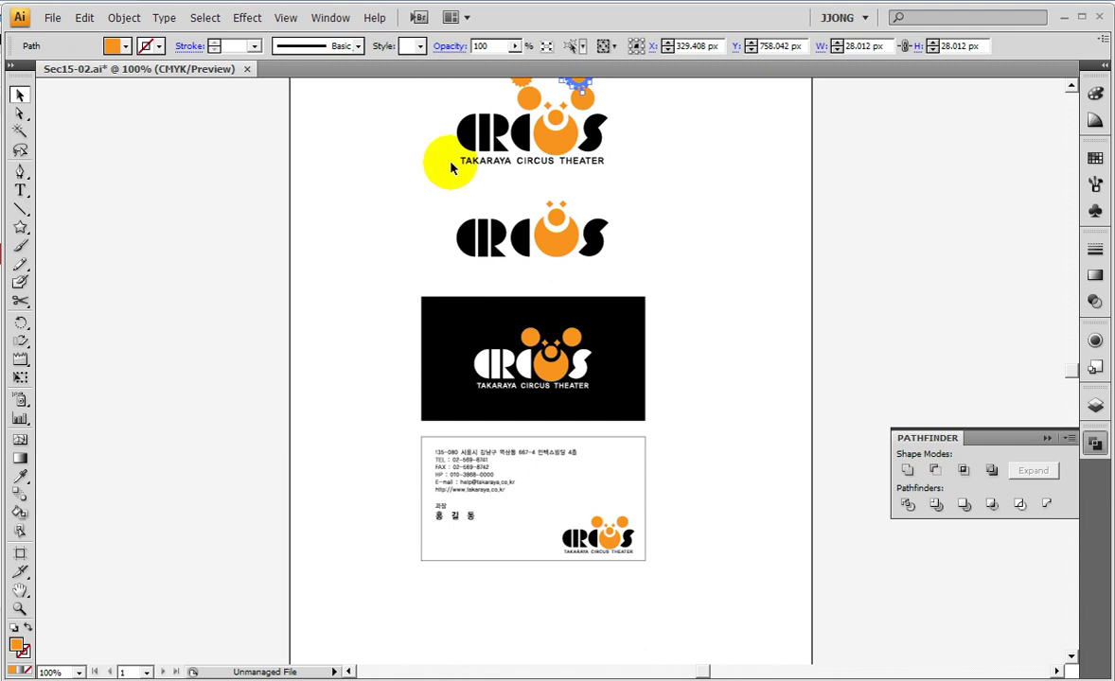
# Move both rounded stars down onto the second CIRCUS logo and zoom in on them
pyautogui.scroll(2, 451, 165)
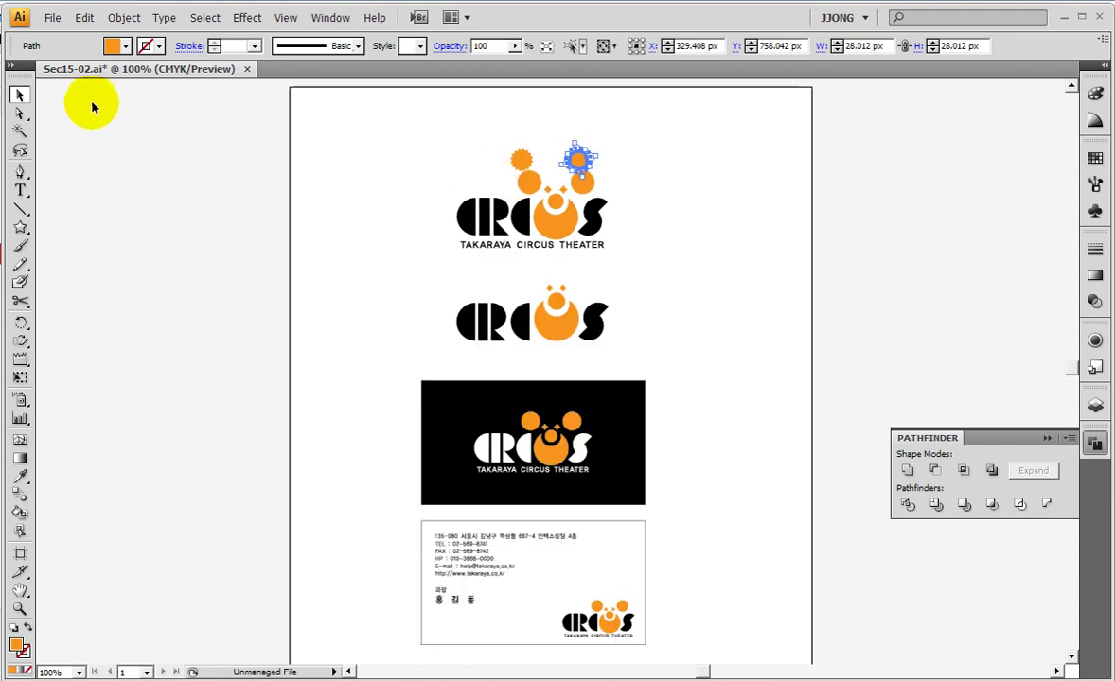
pyautogui.keyDown('shift'); pyautogui.click(519, 166); pyautogui.keyUp('shift')
pyautogui.moveTo(578, 161); pyautogui.dragTo(583, 276)
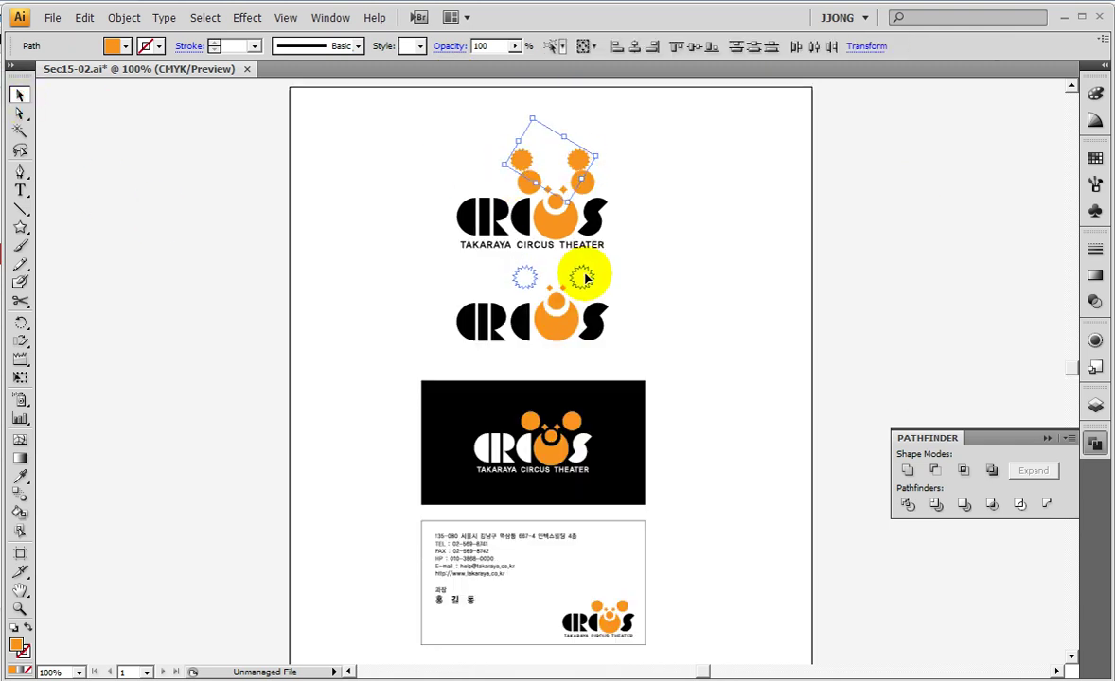
pyautogui.click(20, 609)
pyautogui.moveTo(441, 213); pyautogui.dragTo(619, 331)
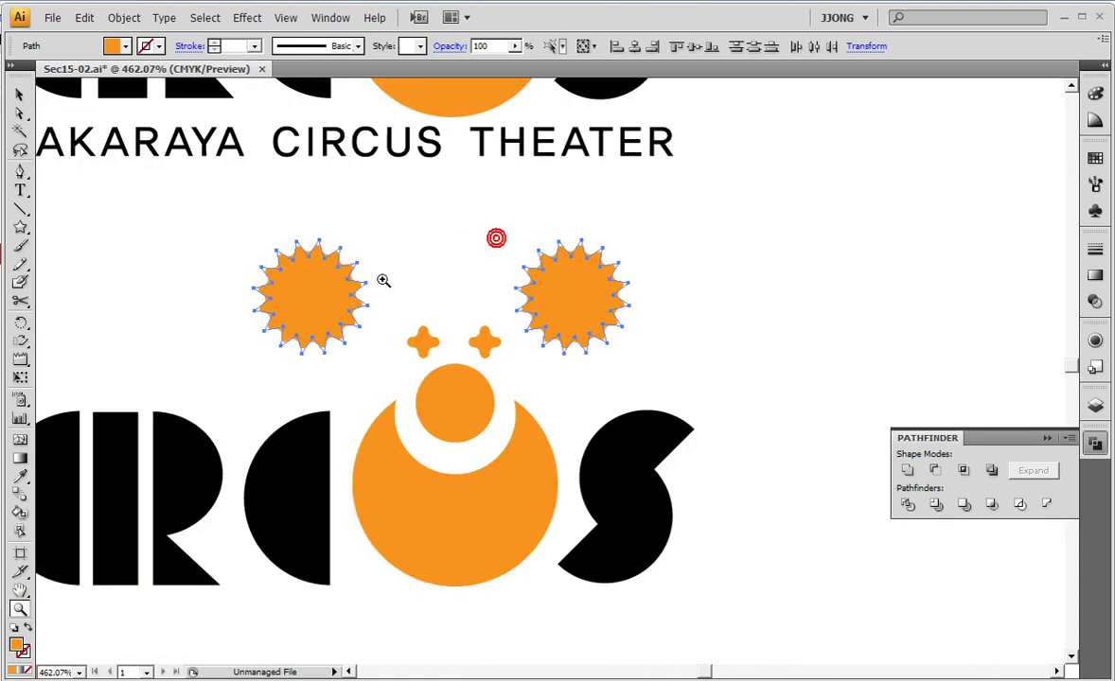
pyautogui.click(19, 95)
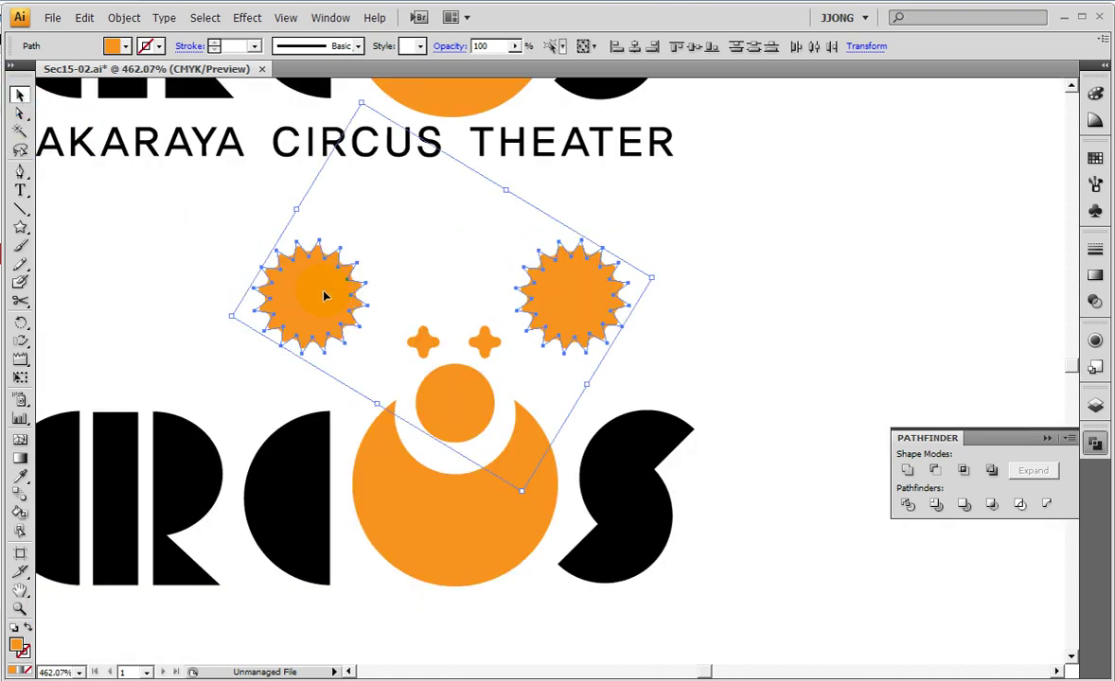
pyautogui.moveTo(324, 297); pyautogui.dragTo(338, 314)
# Reposition the stars above the O, rotate both upright, and nudge the left one right
pyautogui.click(732, 209)
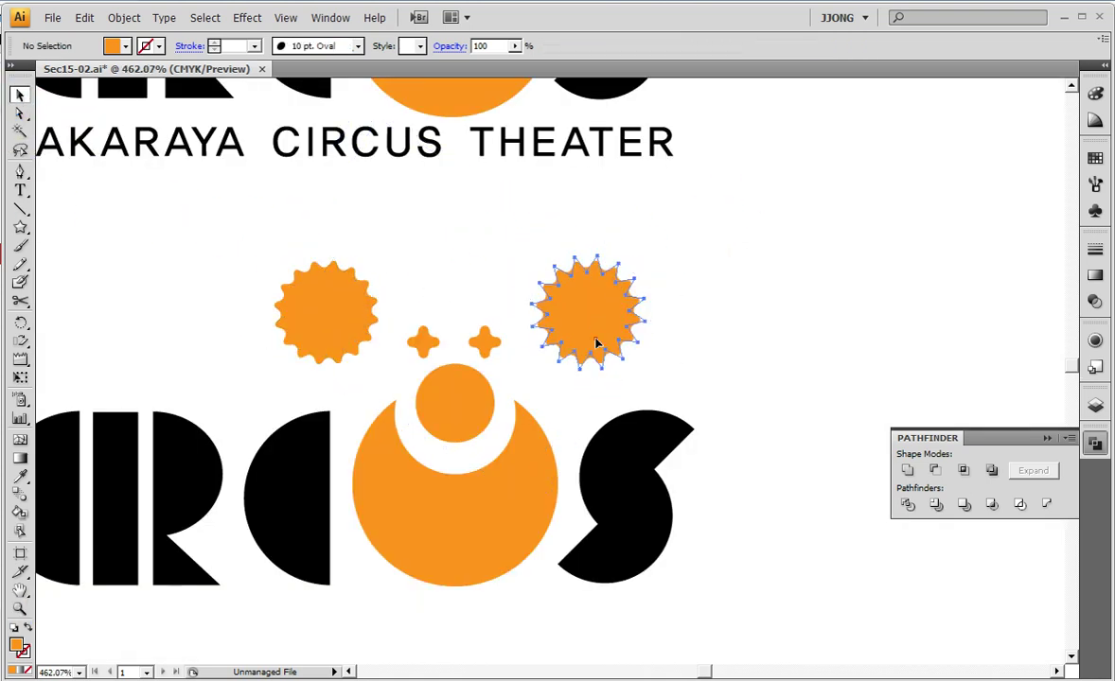
pyautogui.moveTo(640, 323); pyautogui.dragTo(376, 328)
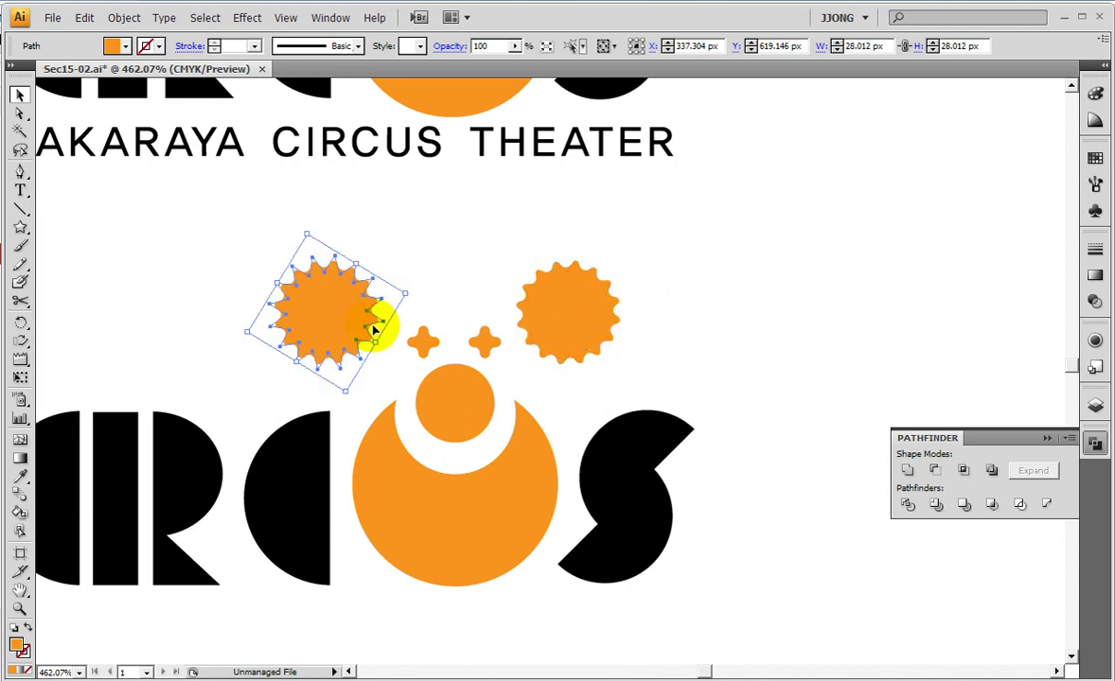
pyautogui.click(205, 294)
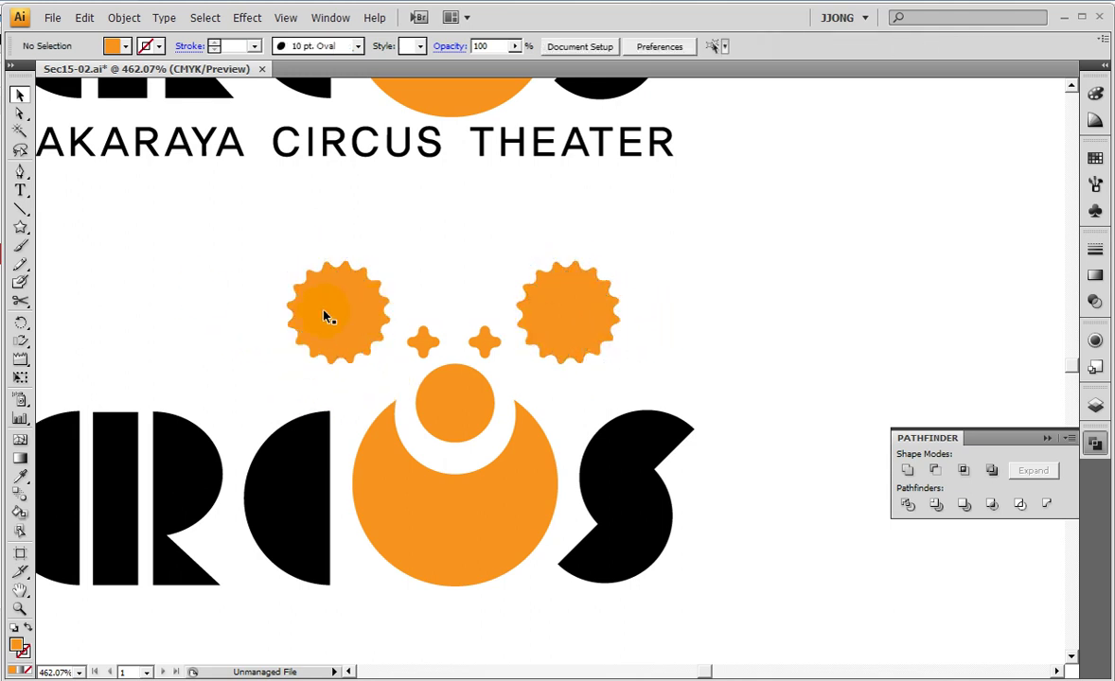
pyautogui.moveTo(422, 381); pyautogui.dragTo(482, 354)
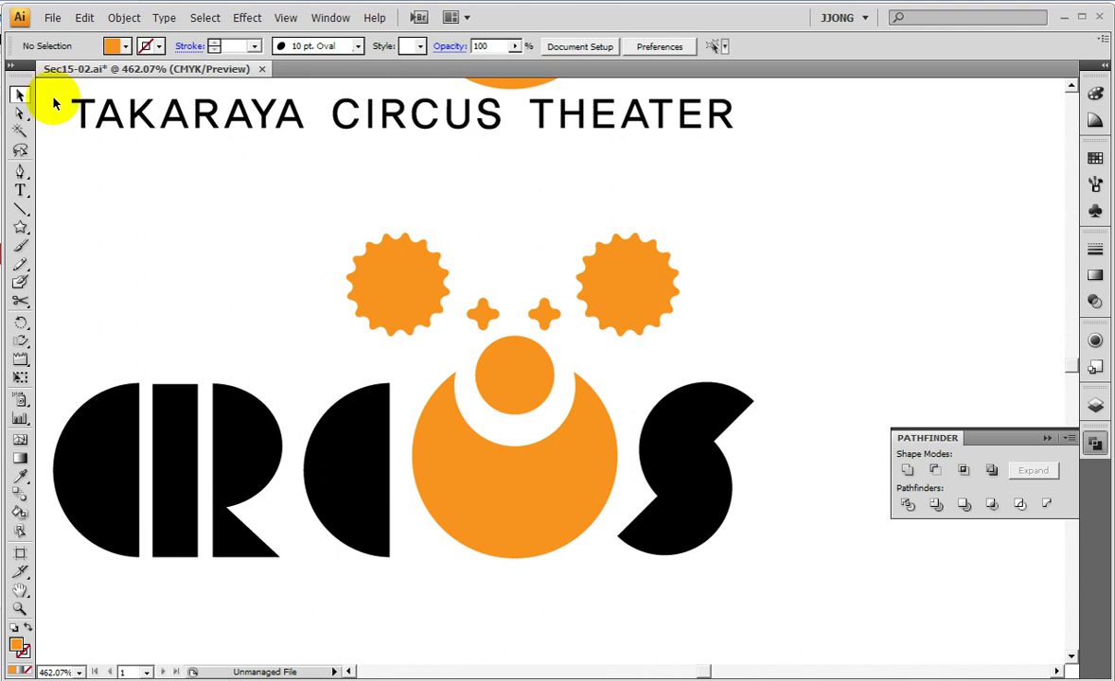
pyautogui.click(379, 257)
pyautogui.keyDown('shift'); pyautogui.click(642, 313); pyautogui.keyUp('shift')
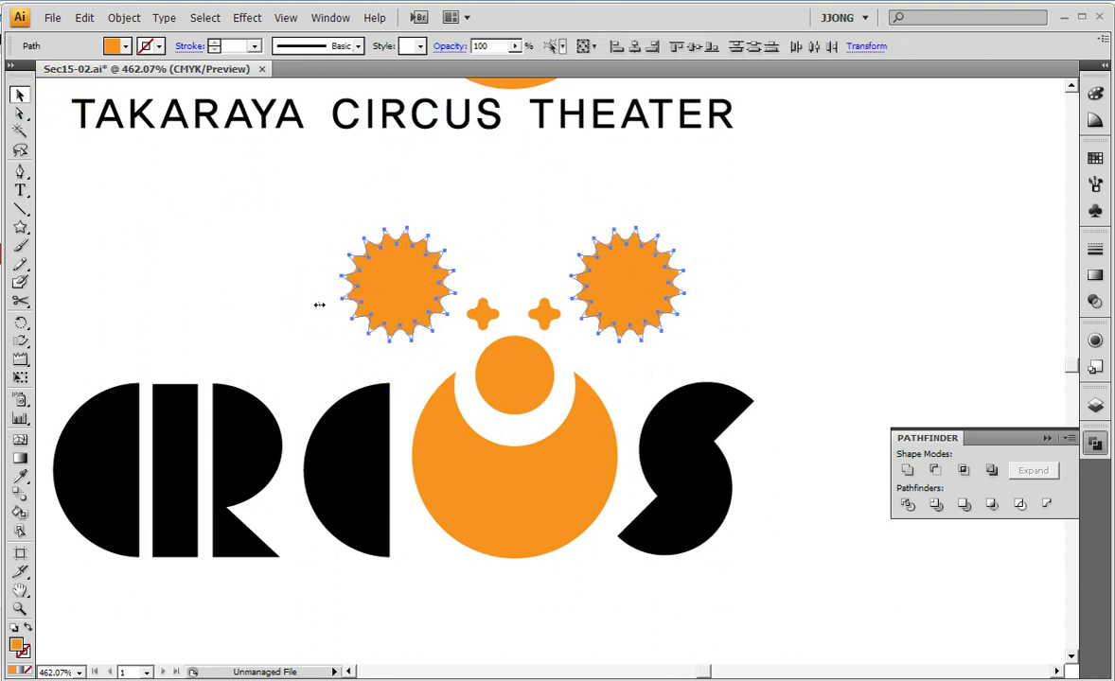
pyautogui.moveTo(320, 301); pyautogui.dragTo(258, 343)
pyautogui.click(742, 262)
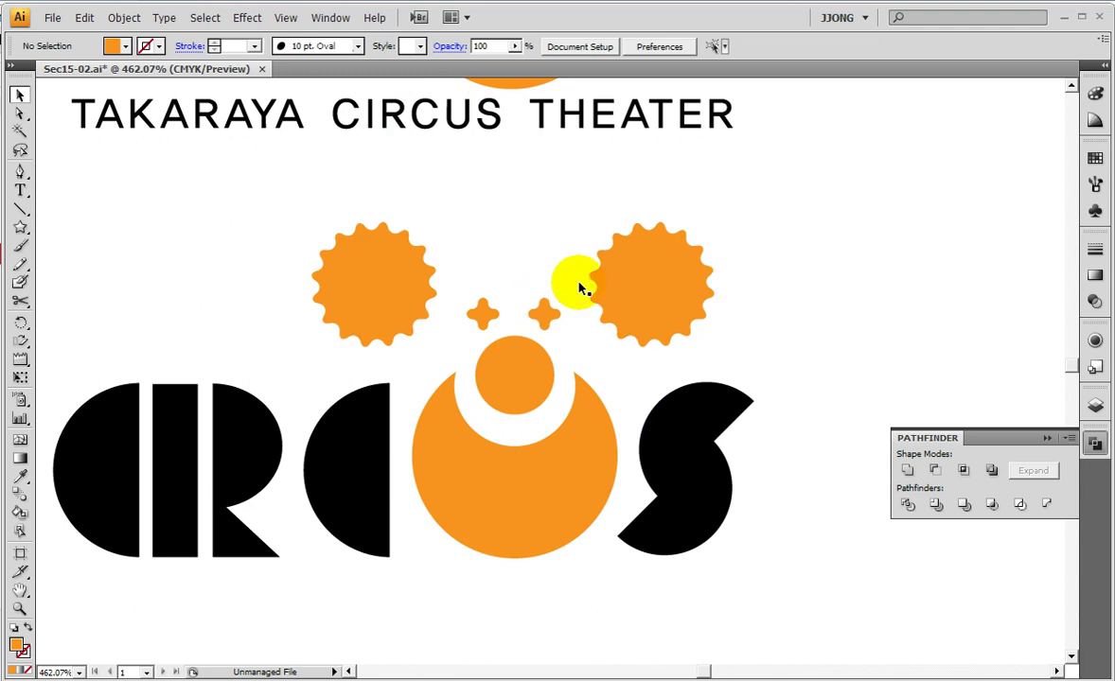
pyautogui.click(371, 309)
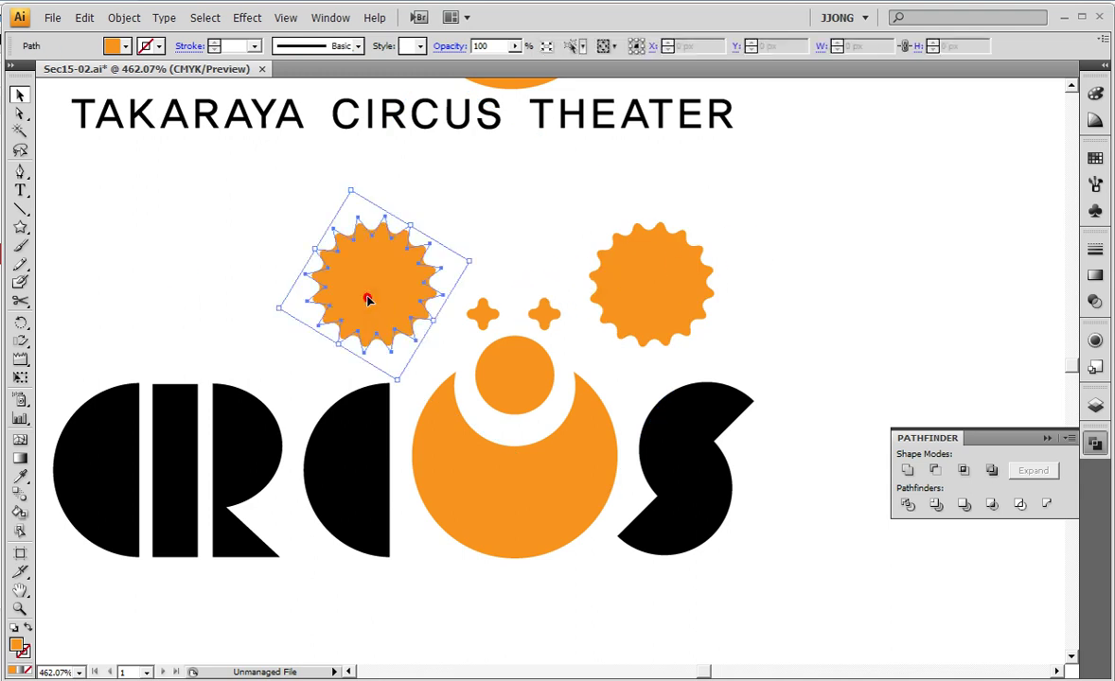
pyautogui.click(802, 286)
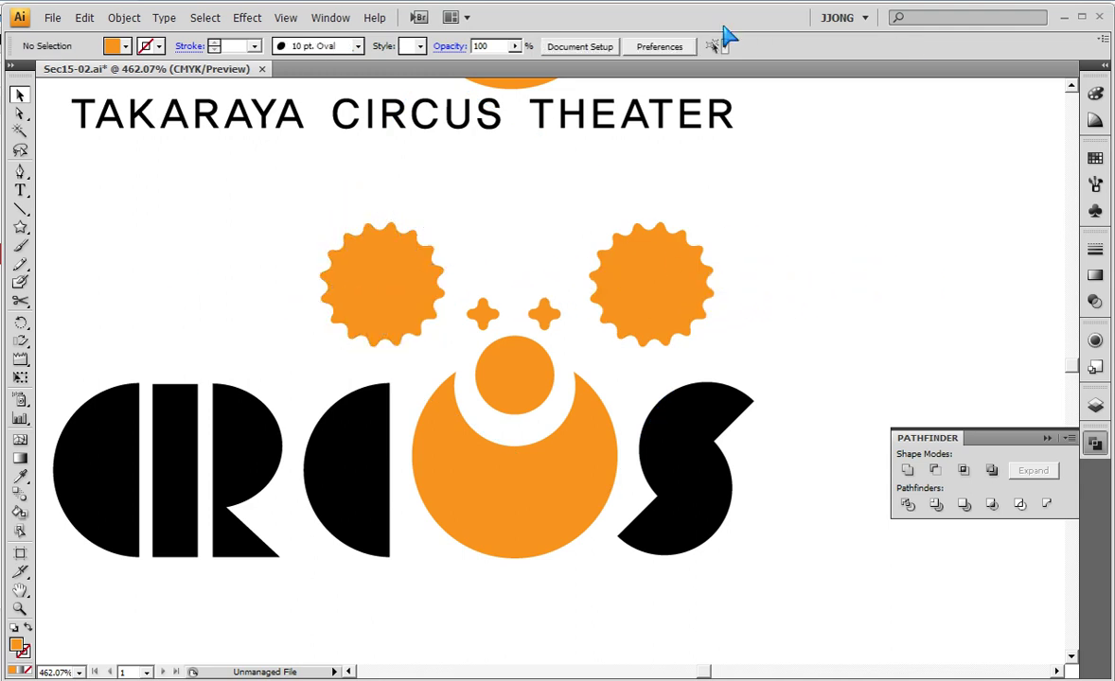